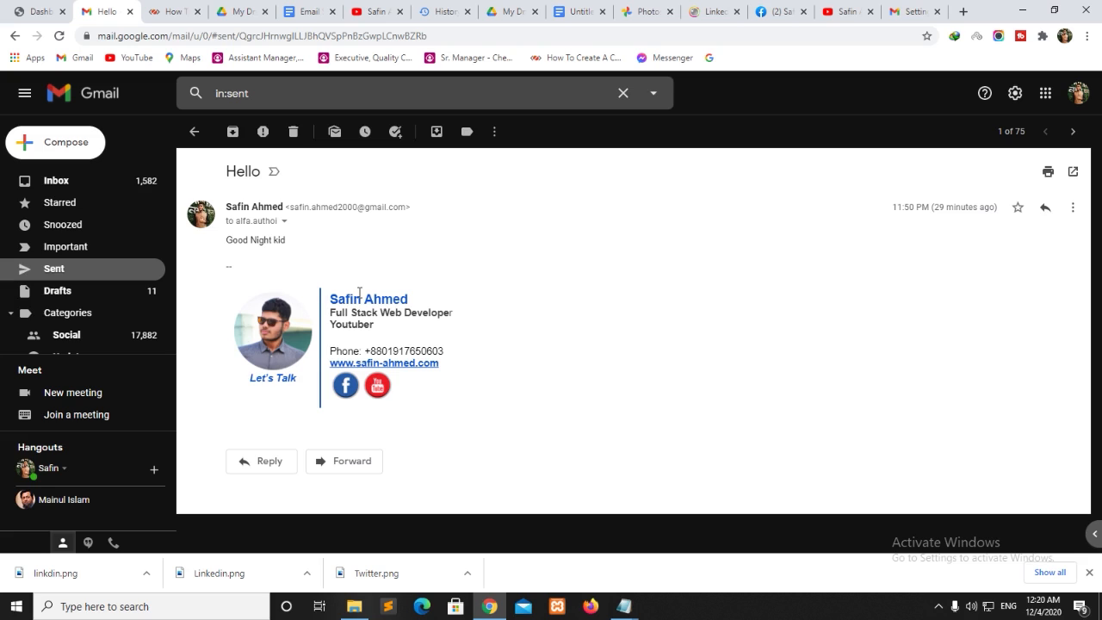
Examine the finished signature in the sent Hello email, and switch to Google Photos to view the signature images
left_click_drag(342, 315, 444, 313)
left_click(494, 337)
left_click(647, 8)
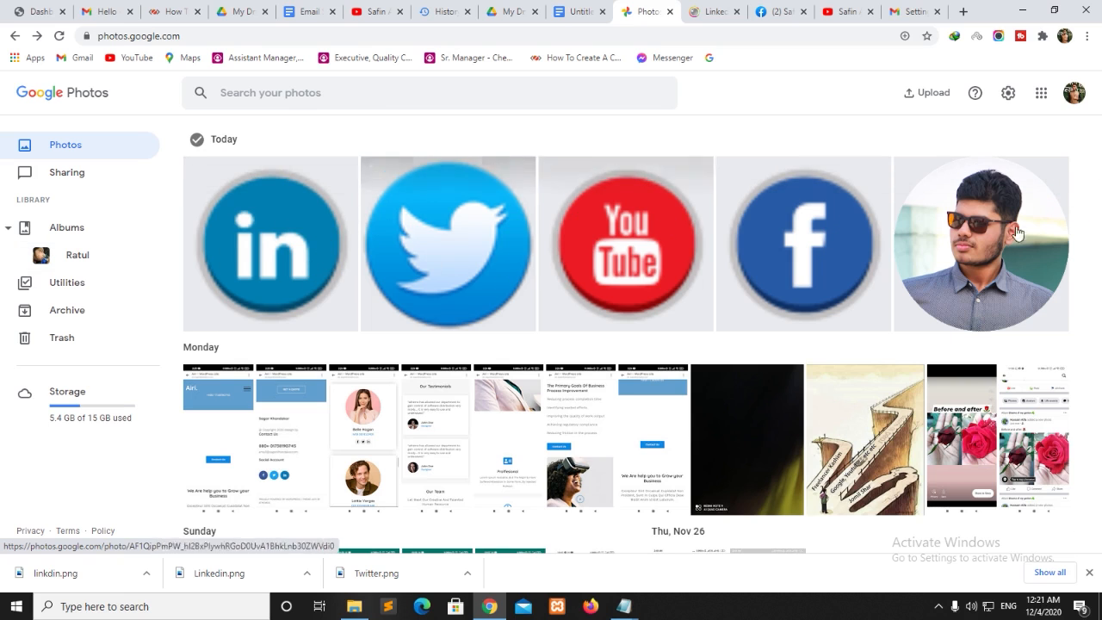
left_click(936, 96)
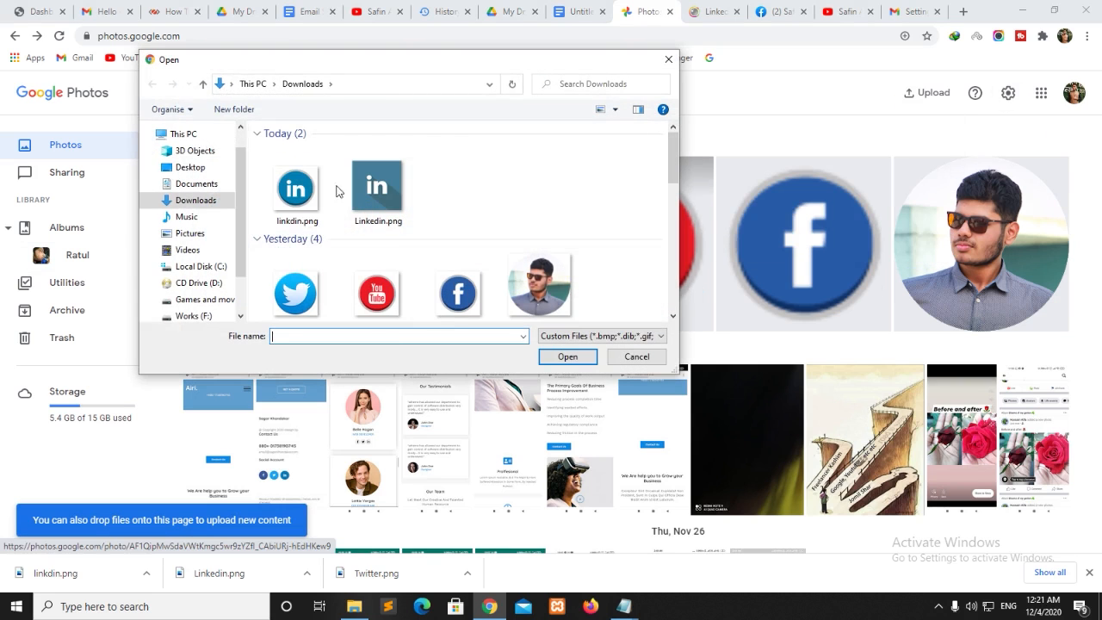
scroll(540, 251, "down", 1)
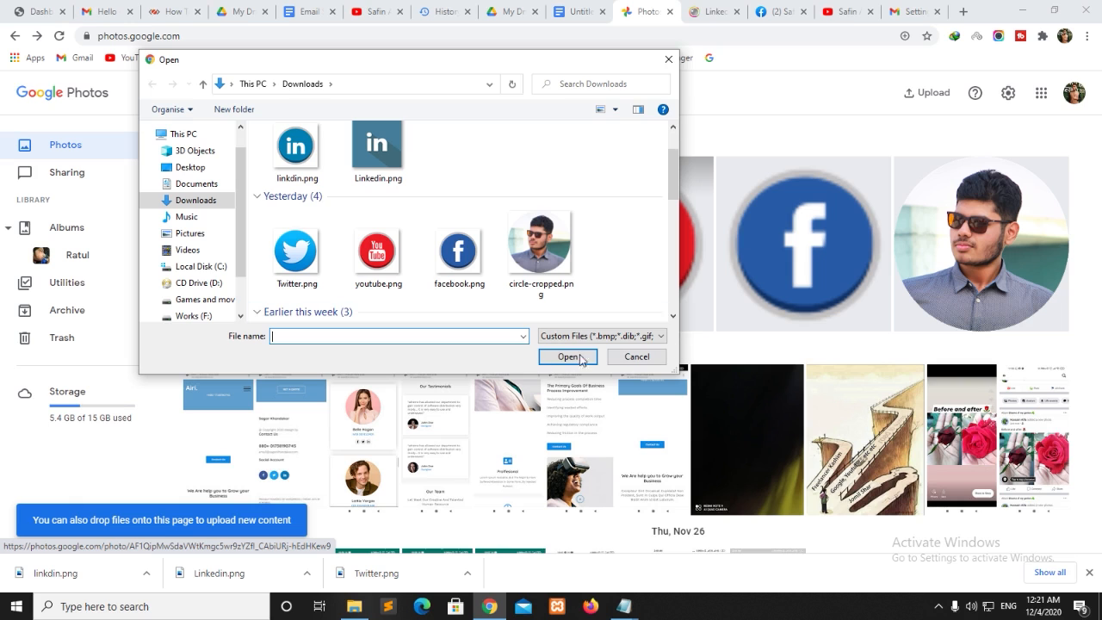
left_click(637, 357)
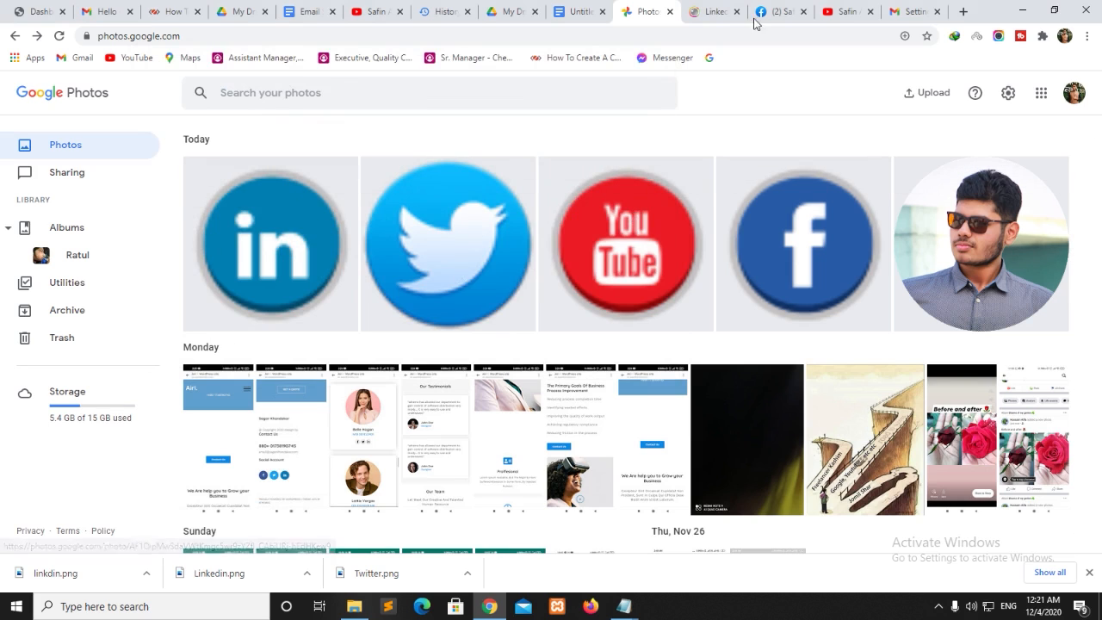
Close the open untitled document and create a new blank Google Docs document from Google Drive
left_click(513, 12)
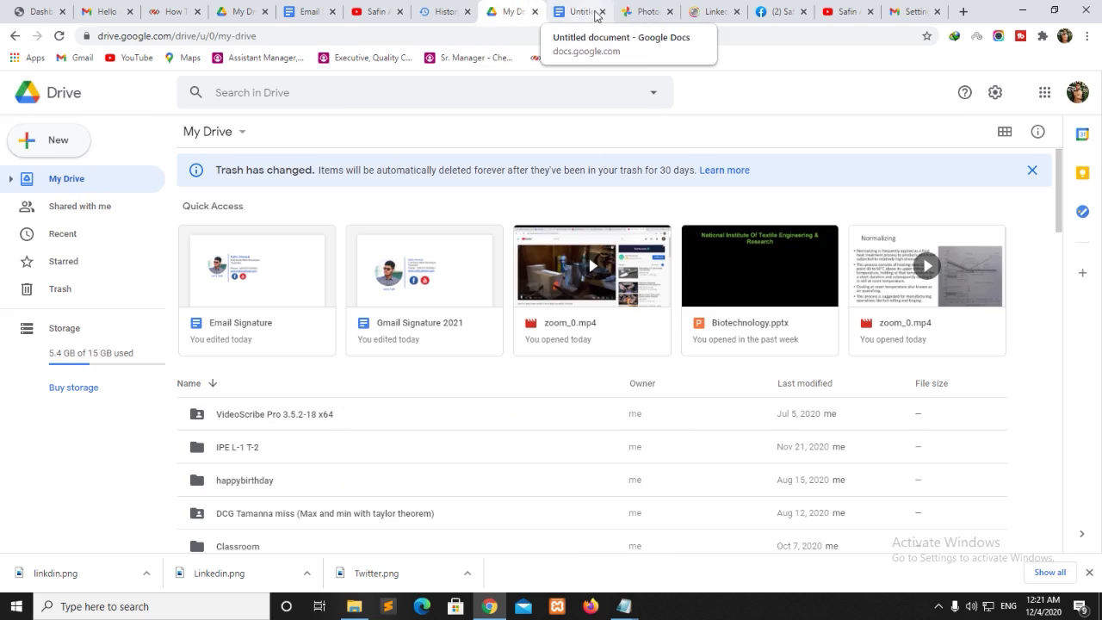
left_click(602, 12)
left_click(26, 139)
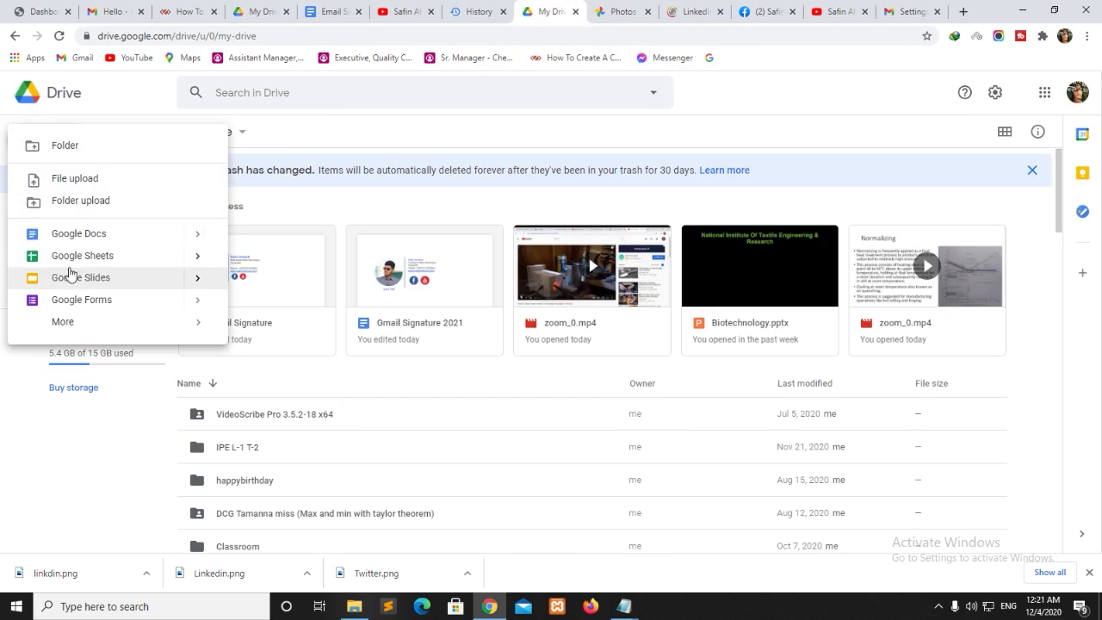
left_click(80, 241)
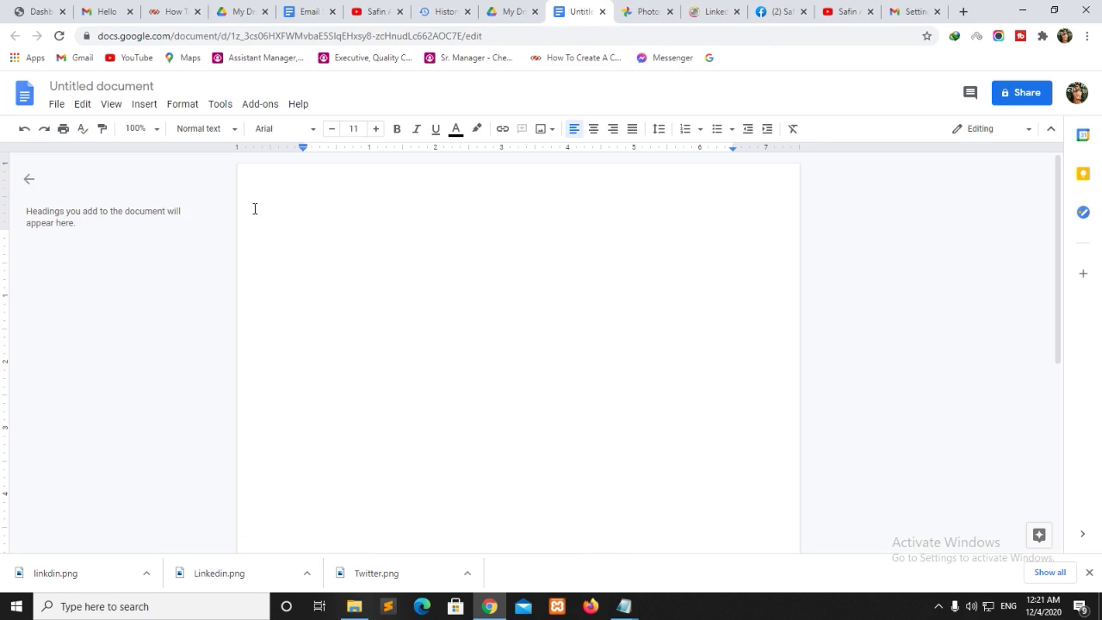
Rename the untitled document as "Email sign"
right_click(84, 86)
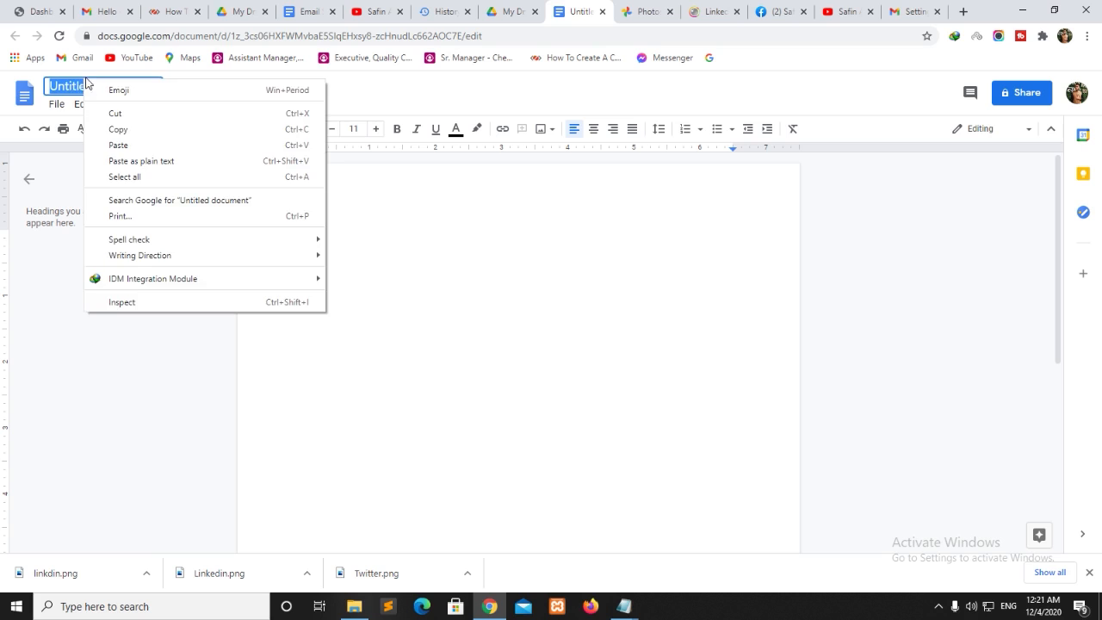
key("Escape")
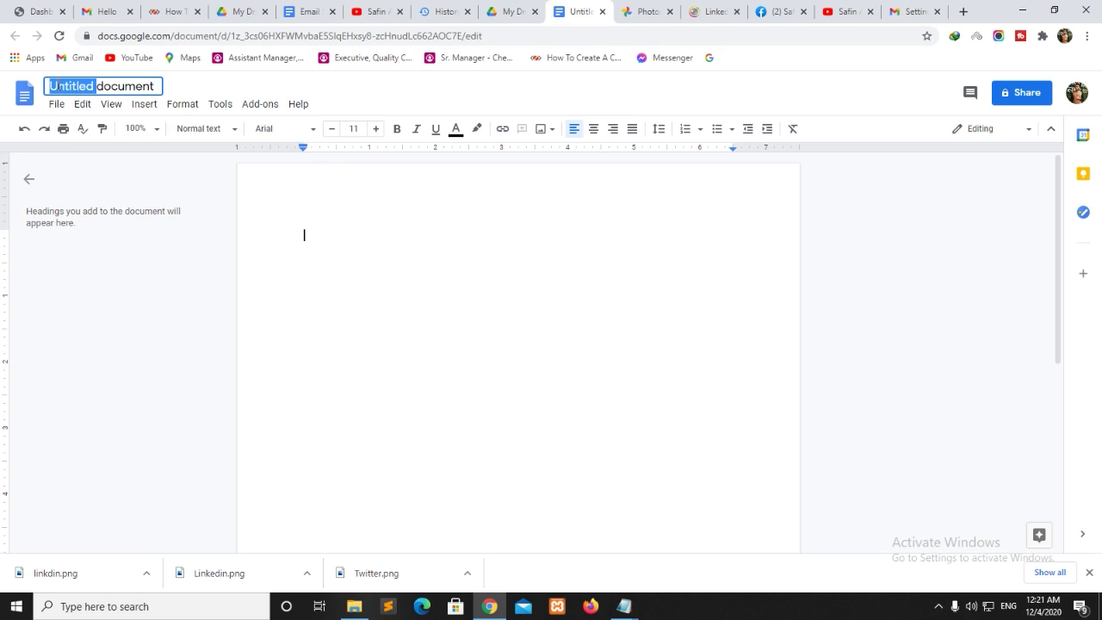
left_click(60, 84)
key("ctrl+a")
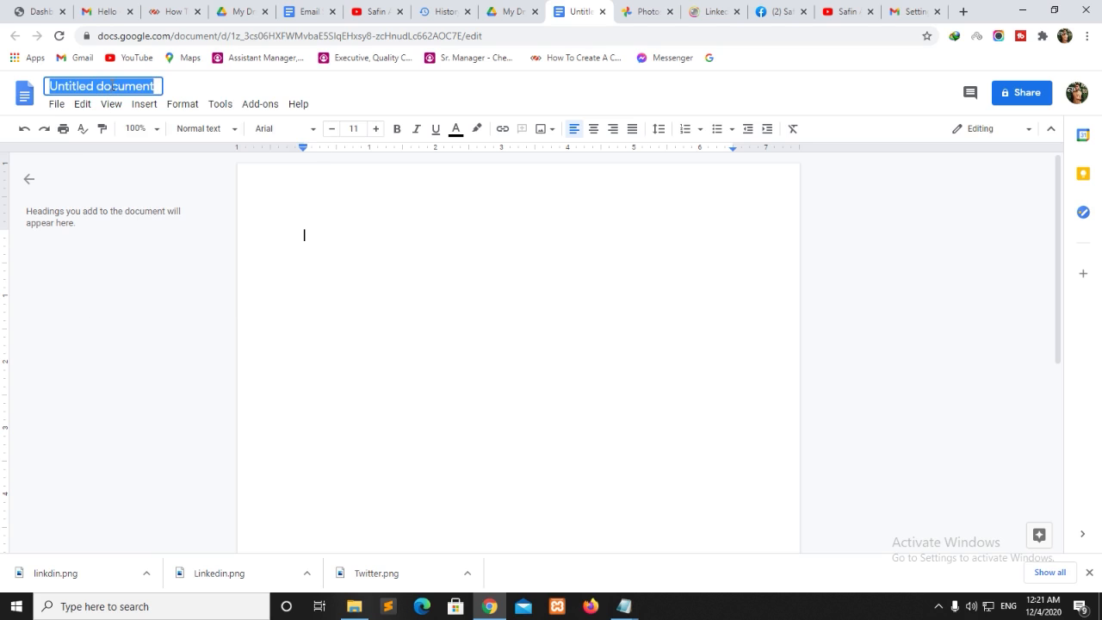
type("K")
type("E")
key("BackSpace")
key("BackSpace")
type("Email sign")
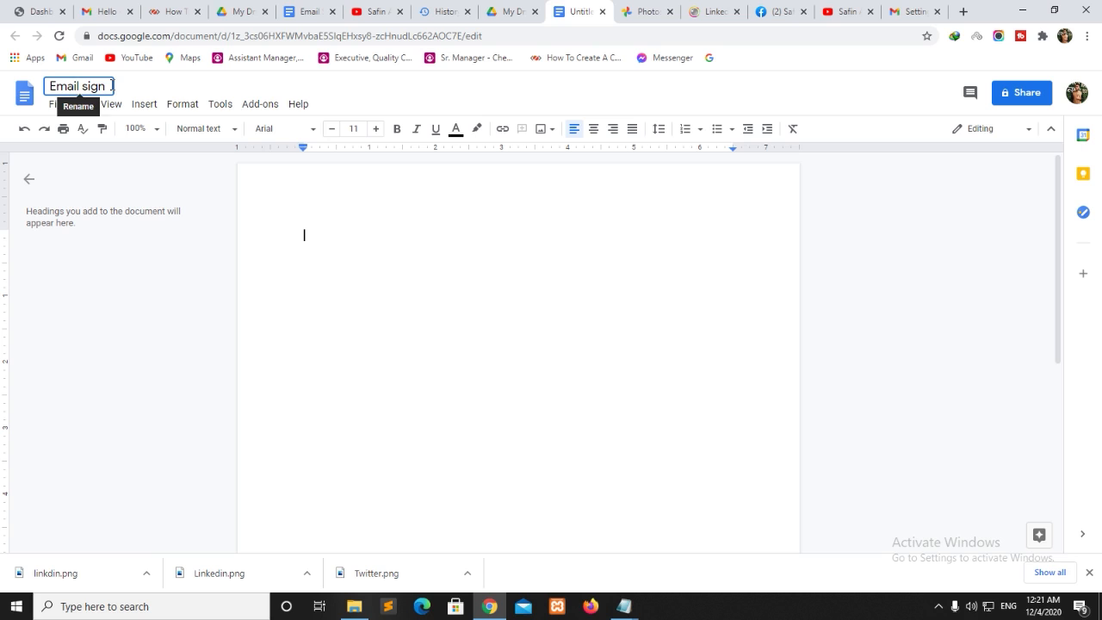
left_click(339, 216)
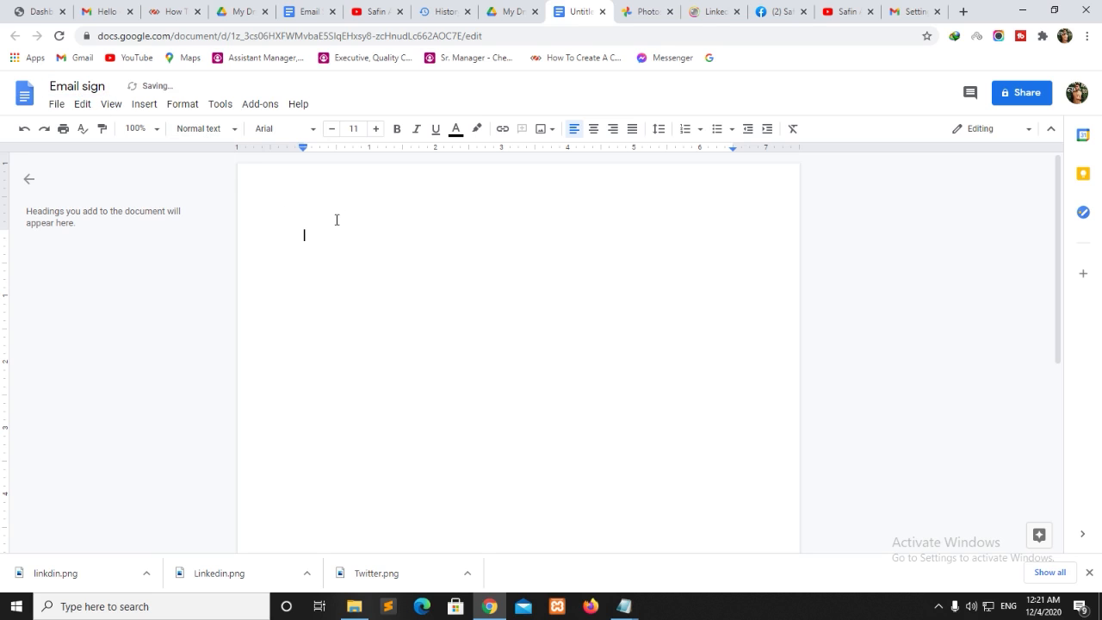
Insert a table with two columns and one row, and narrow its first column to about 1.5 inches
left_click(143, 104)
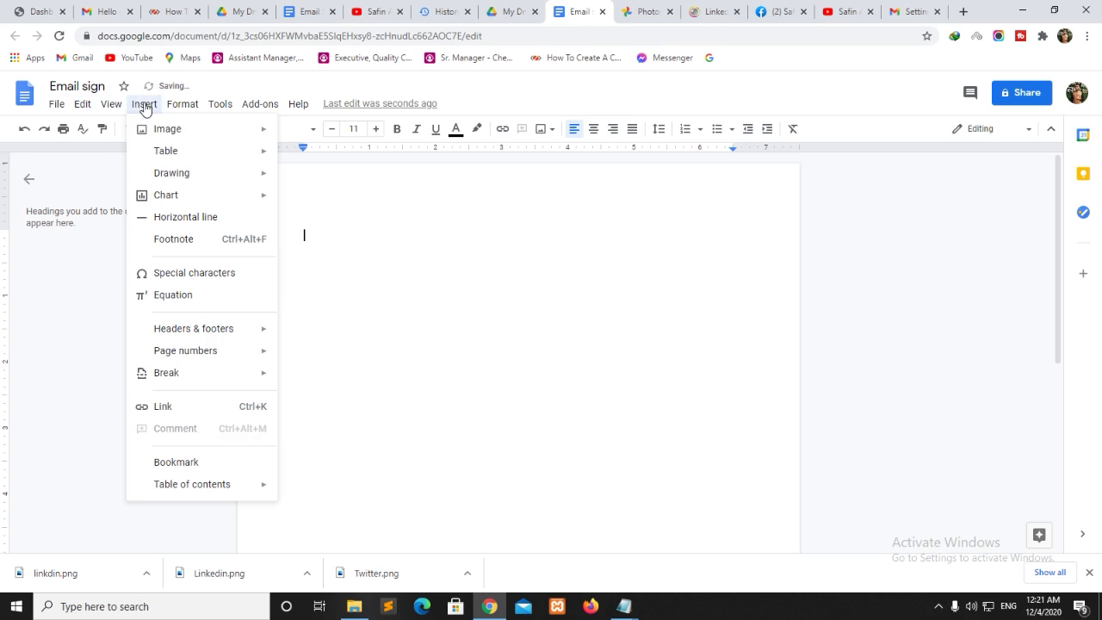
mouse_move(179, 157)
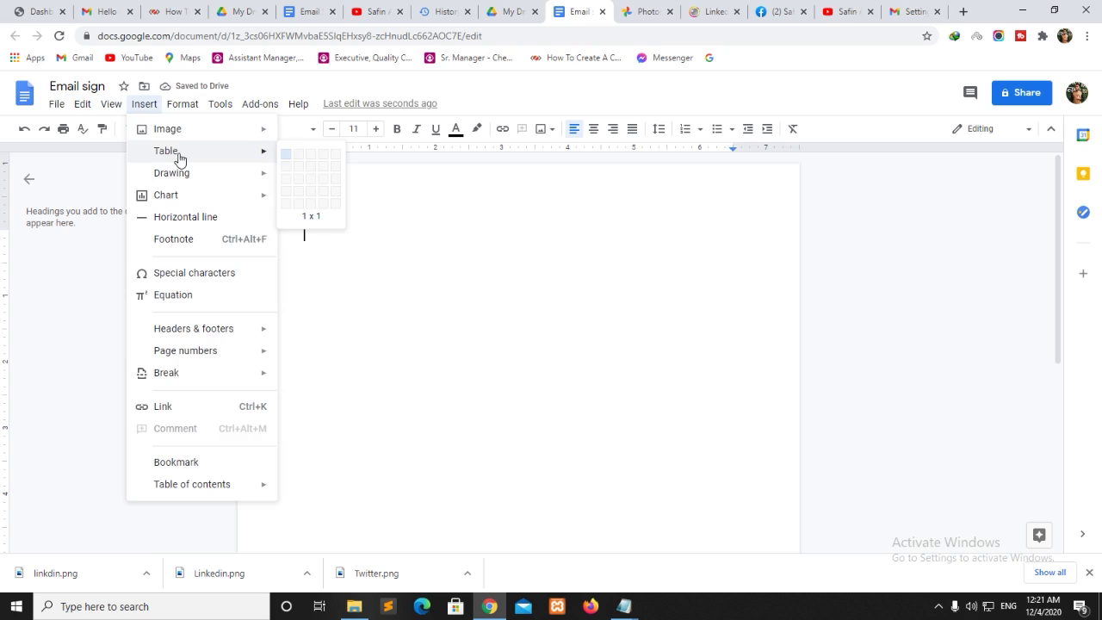
left_click(298, 159)
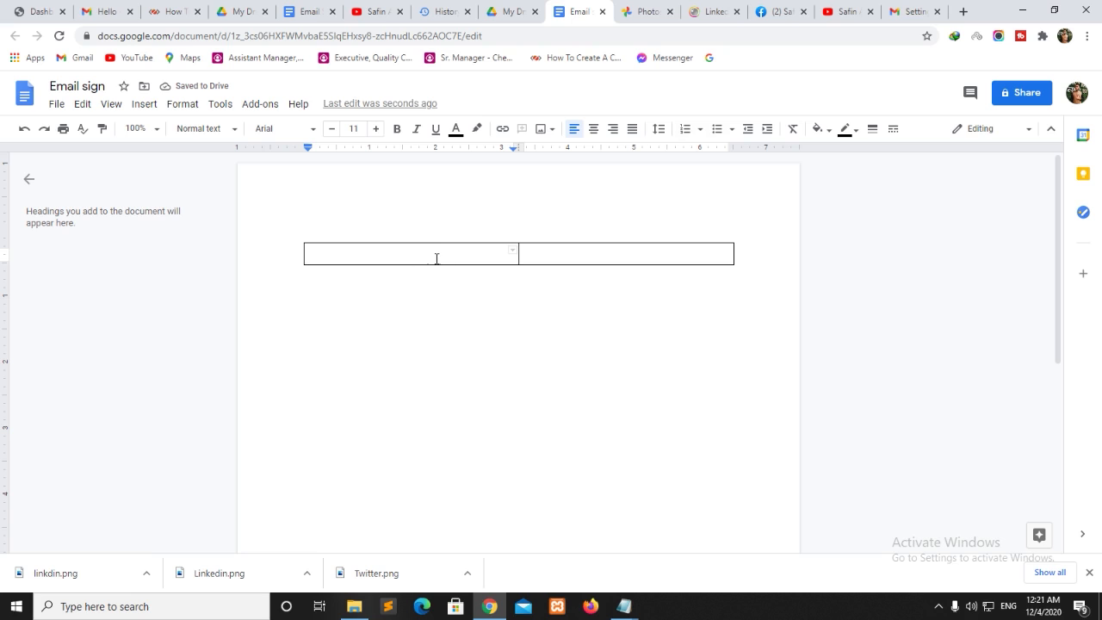
left_click(598, 258)
left_click(447, 253)
left_click_drag(520, 253, 398, 261)
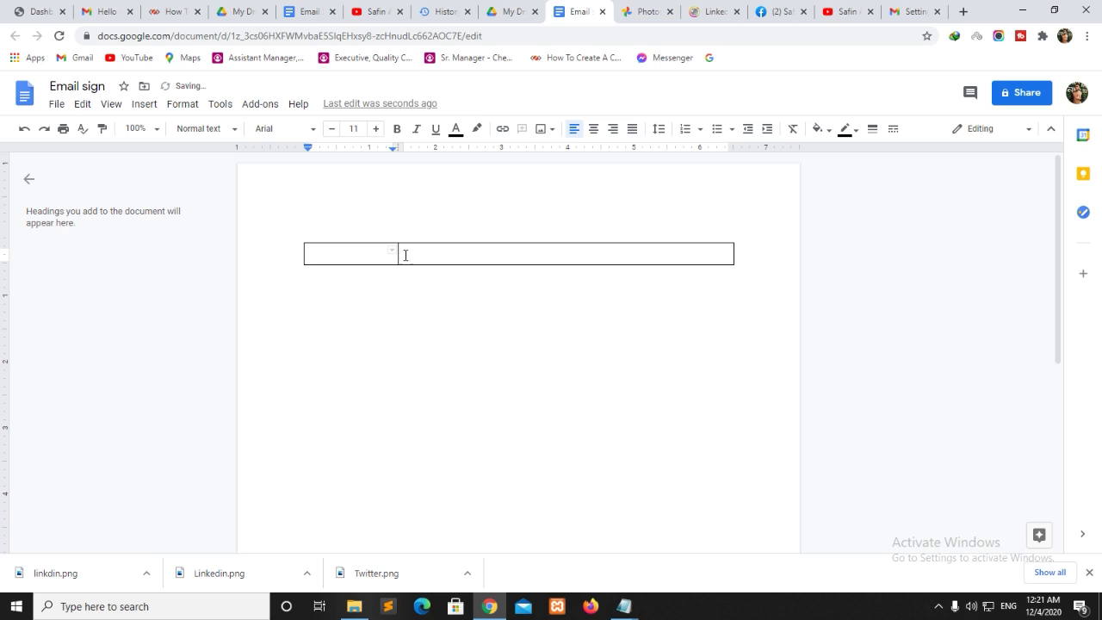
left_click_drag(398, 253, 406, 253)
Insert the circular profile photo from Google Photos into the first cell of the table
left_click(144, 103)
mouse_move(179, 132)
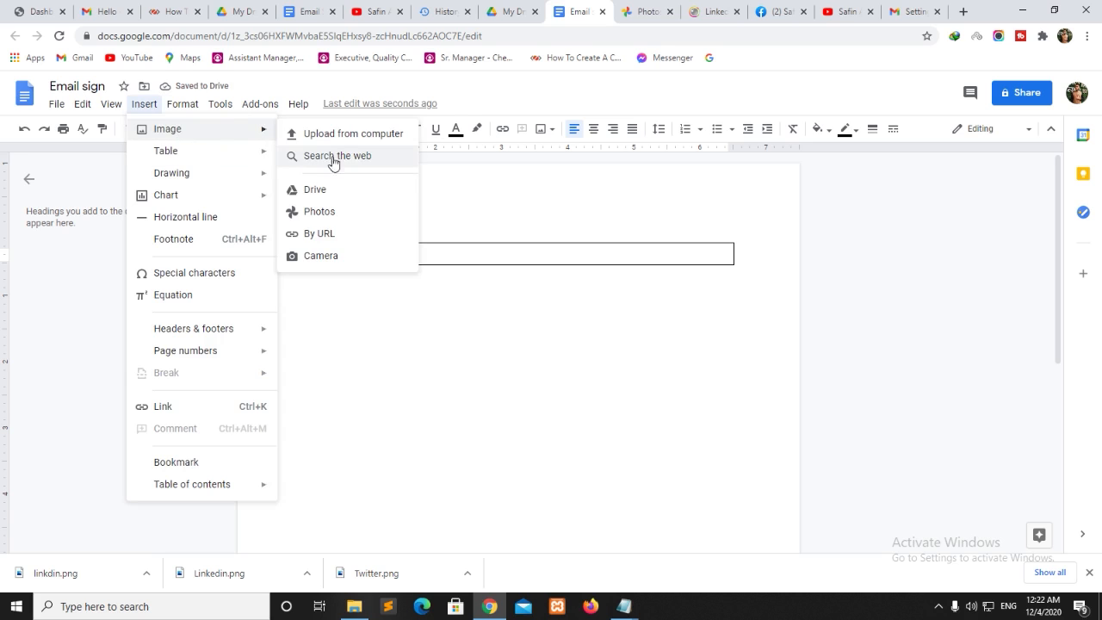
left_click(321, 215)
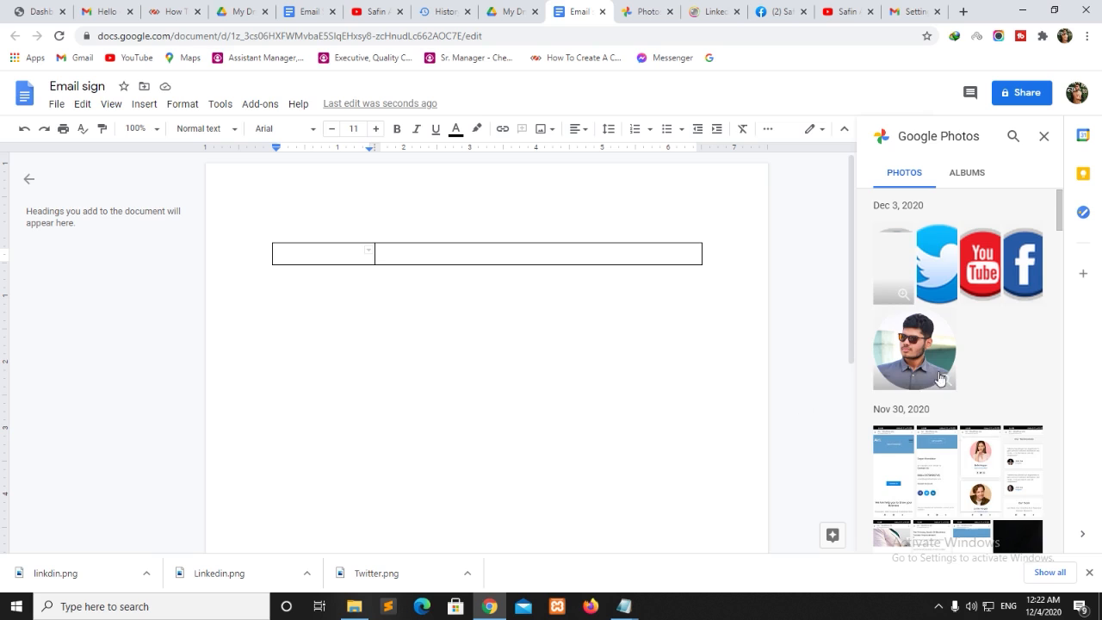
left_click(916, 347)
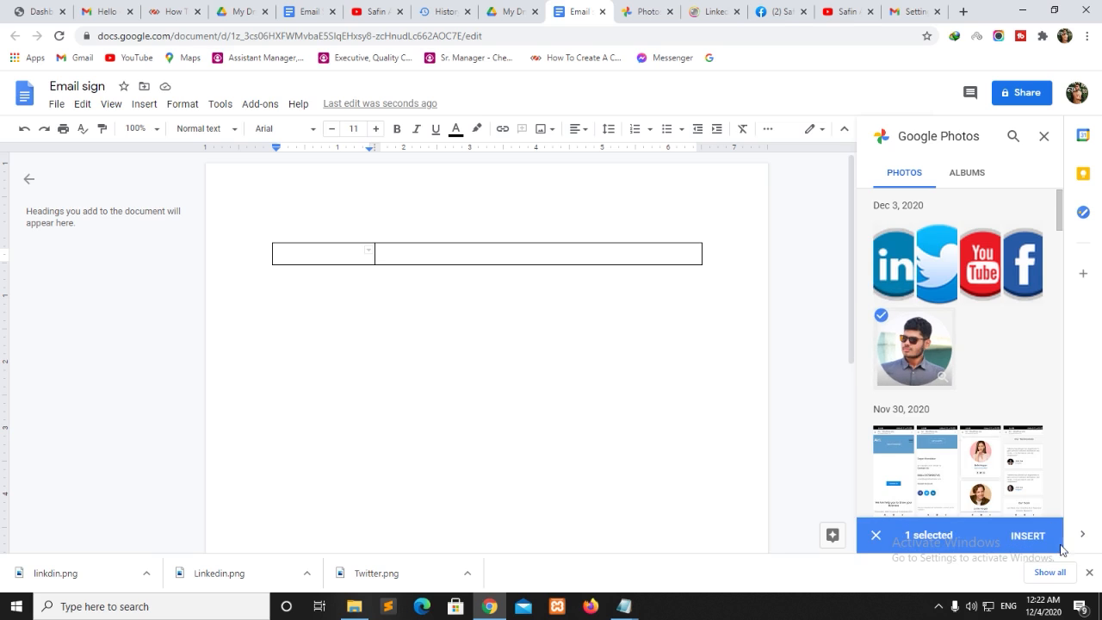
left_click(1028, 548)
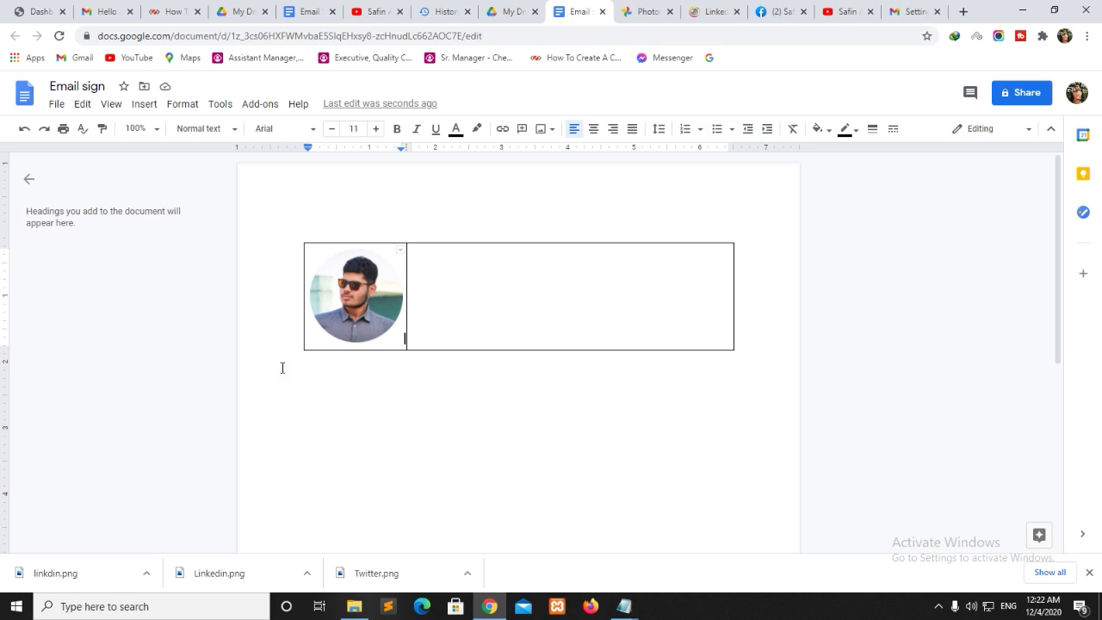
Shrink the profile photo slightly so it fits inside the first table cell with a small margin
left_click(316, 342)
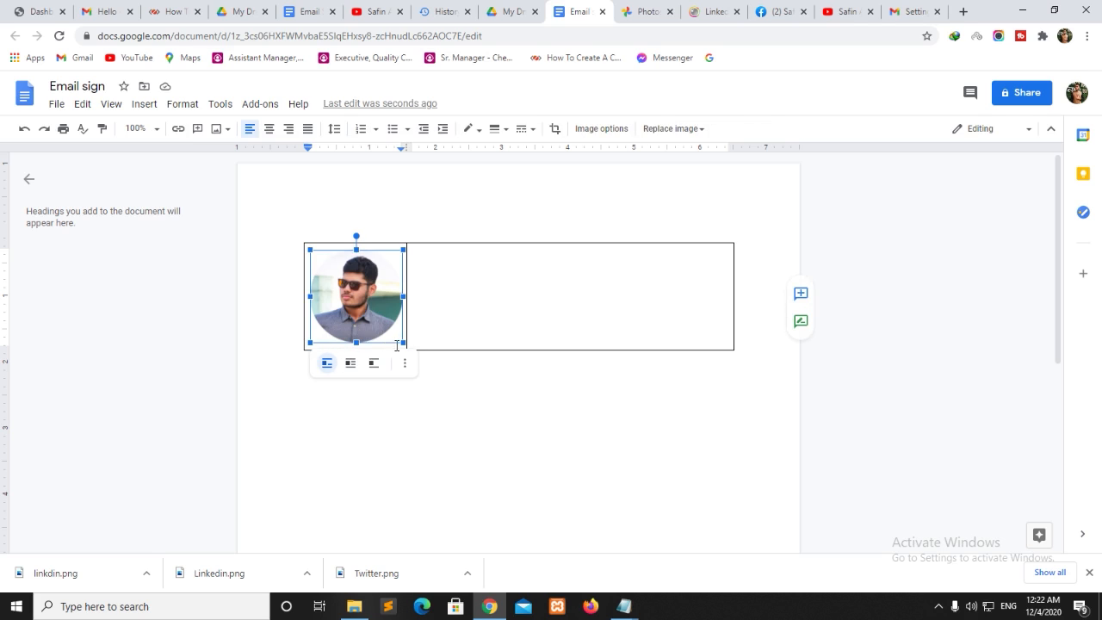
mouse_move(403, 343)
left_mouse_down()
mouse_move(393, 333)
mouse_move(400, 339)
left_mouse_up()
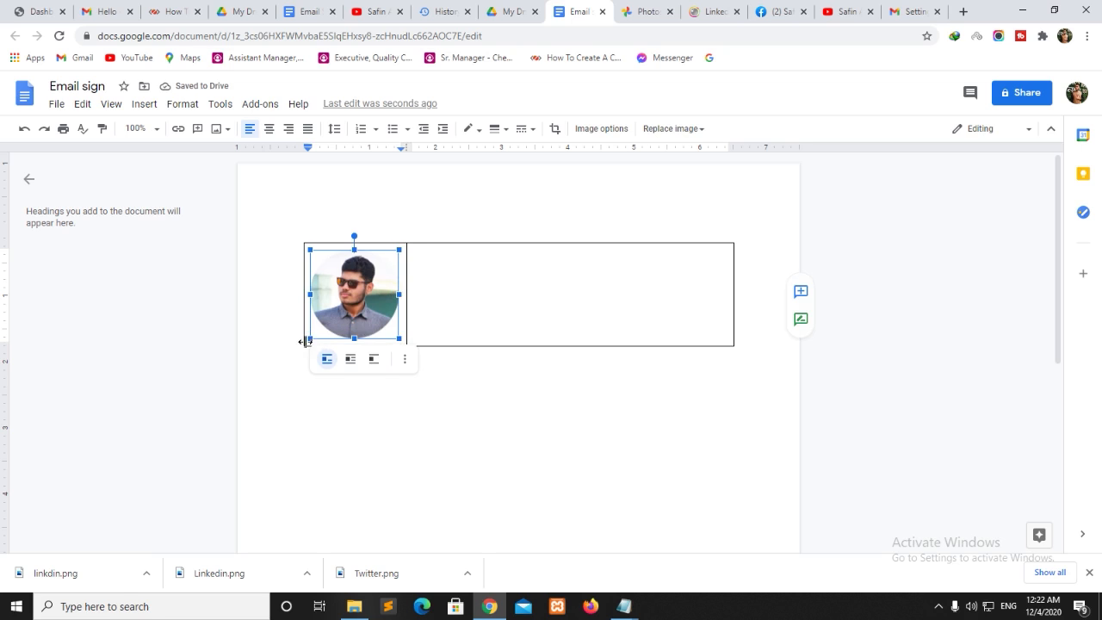
left_click(462, 322)
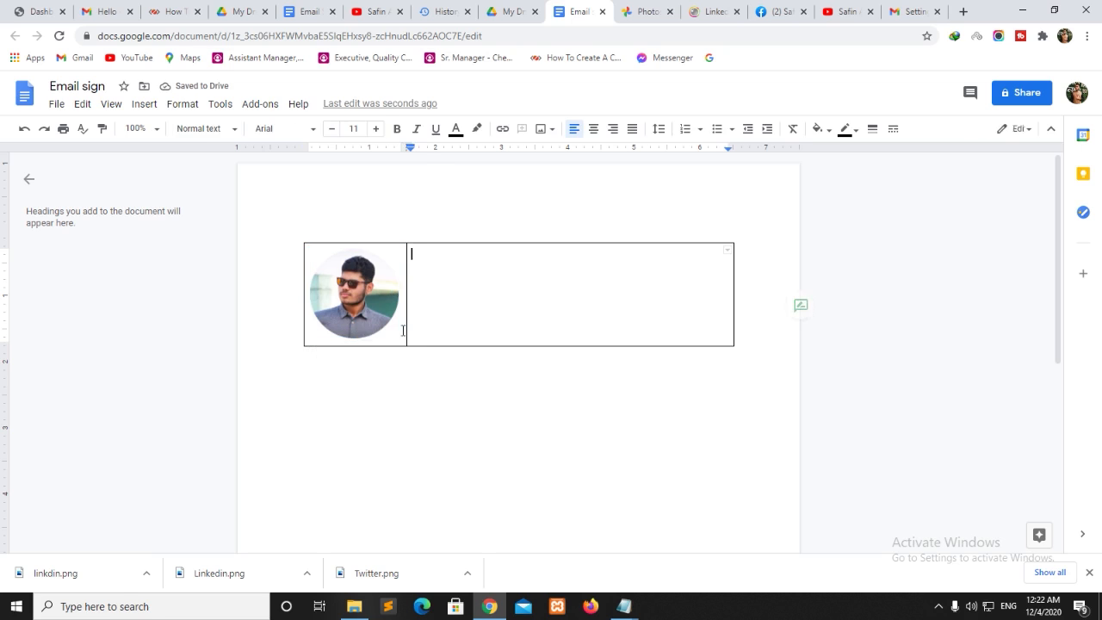
Add the caption "Let's Talk" to the photo cell and move the profile photo above it
left_click(314, 340)
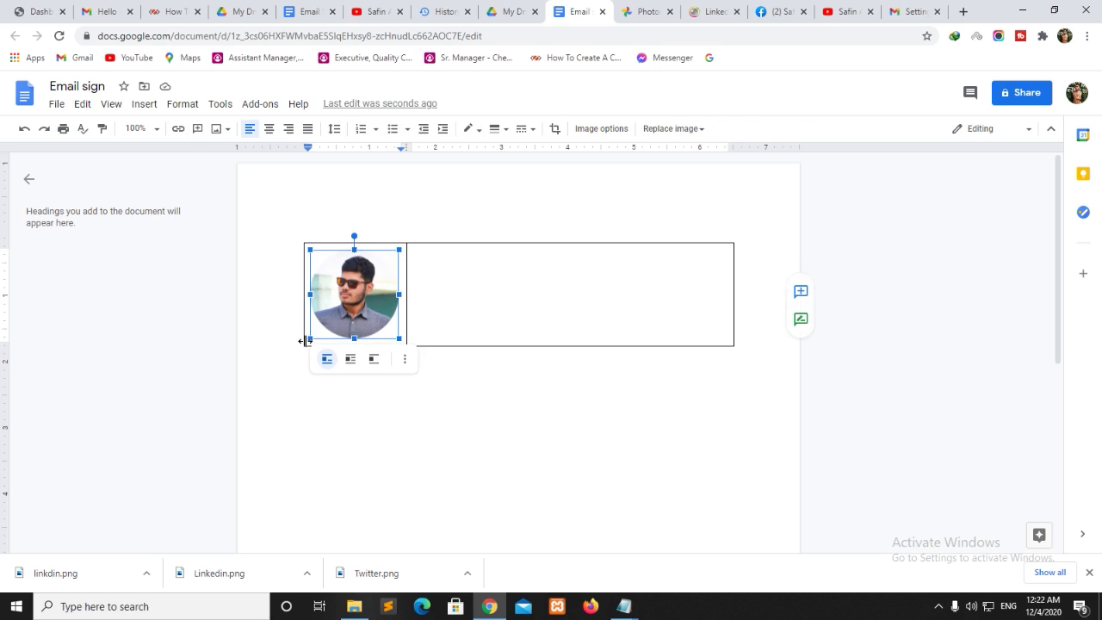
left_click(426, 285)
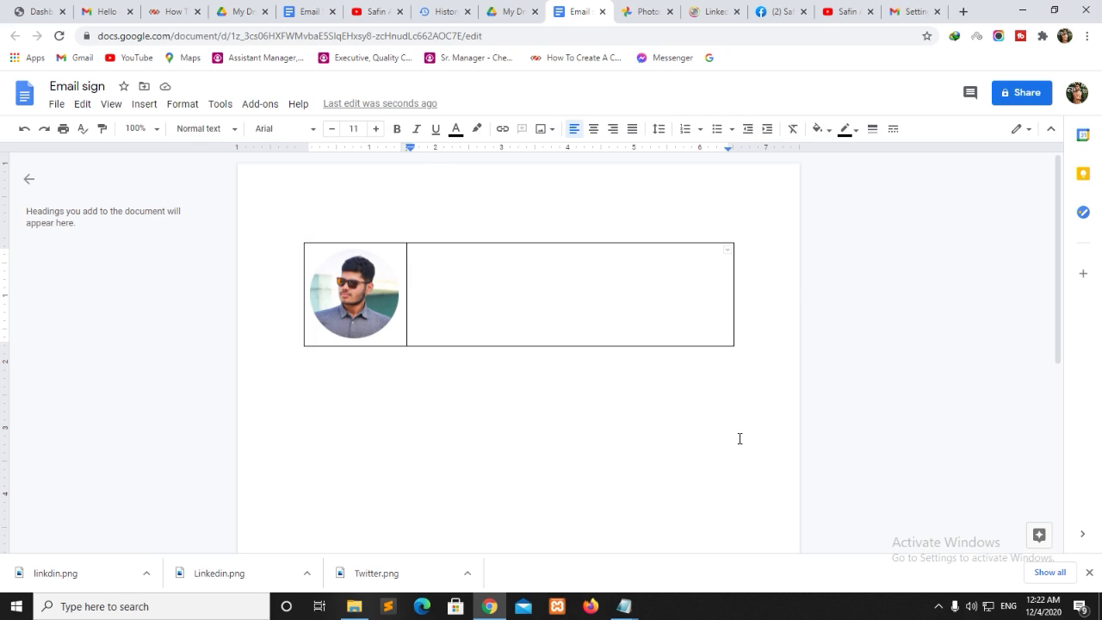
key("Left")
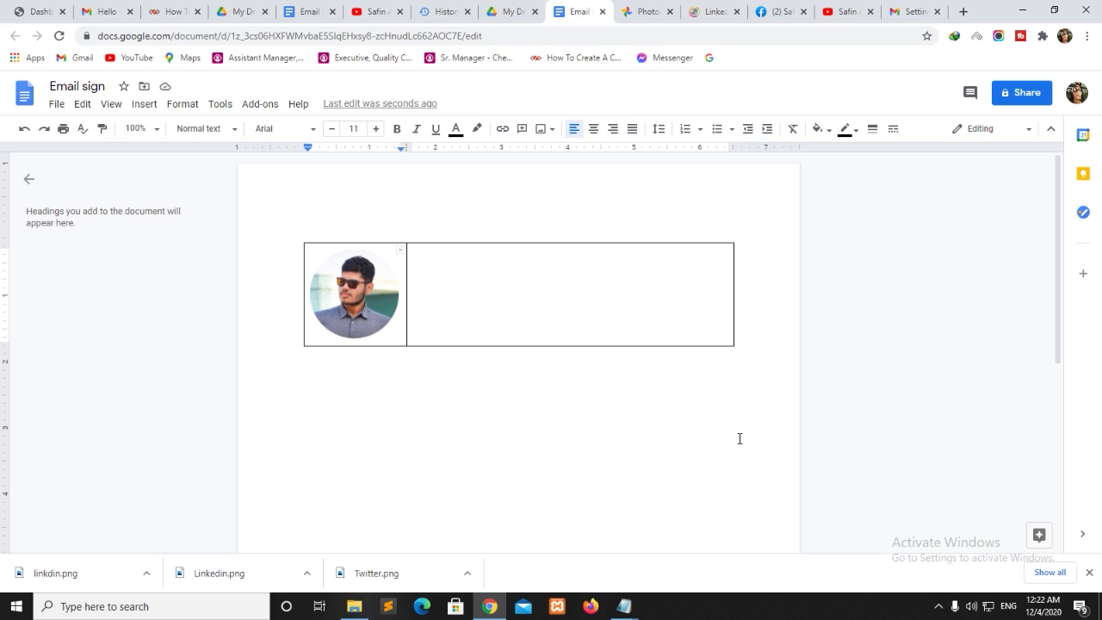
type("Let's Talk")
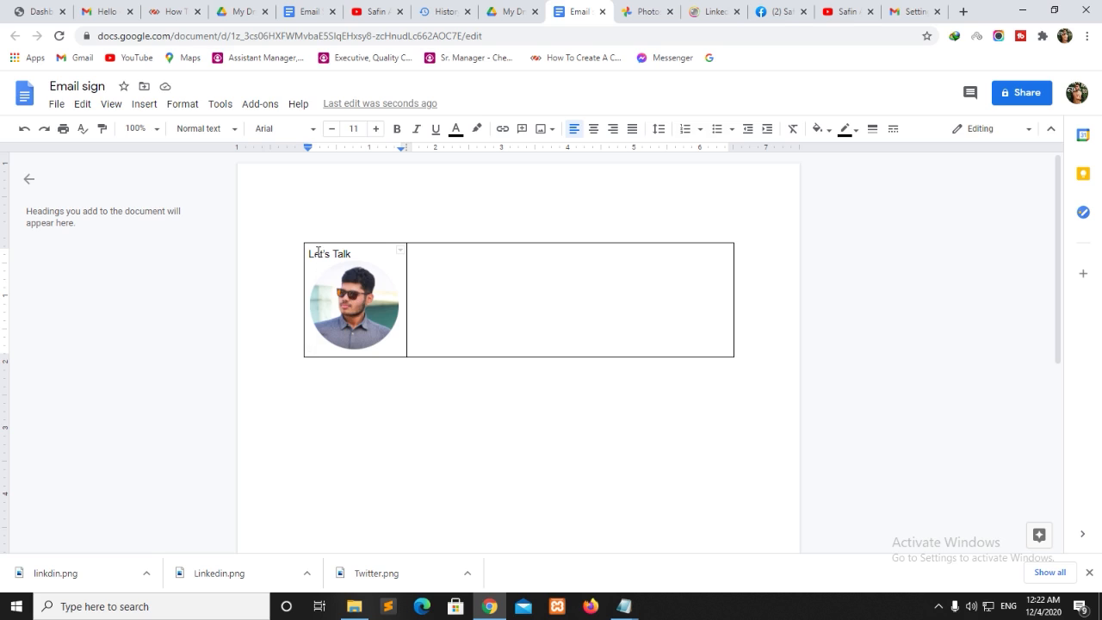
left_click(353, 306)
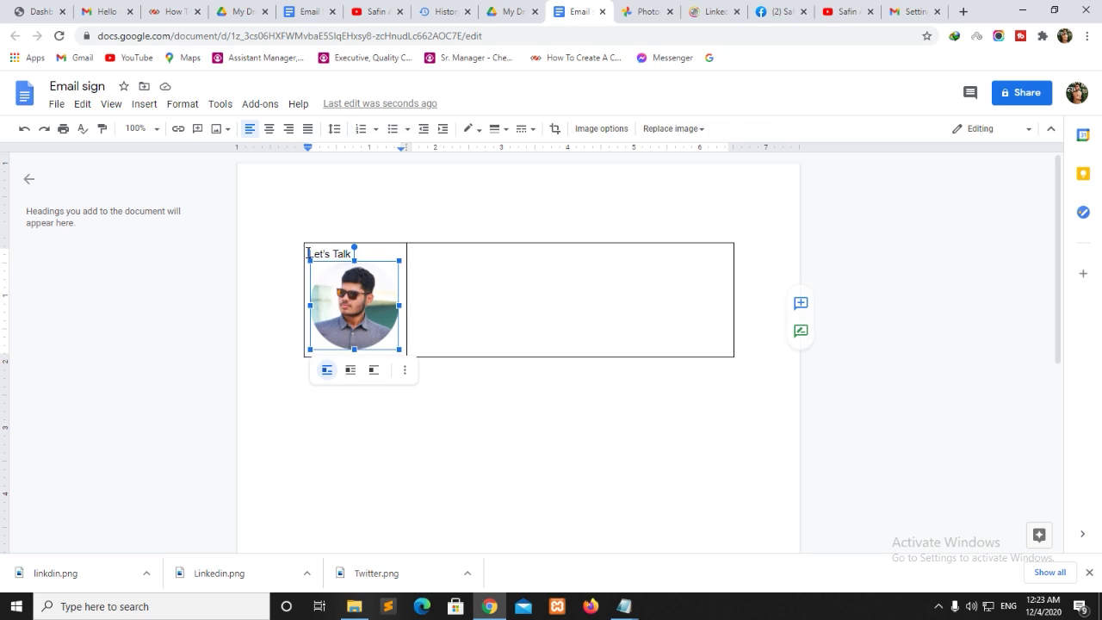
left_click_drag(308, 254, 308, 254)
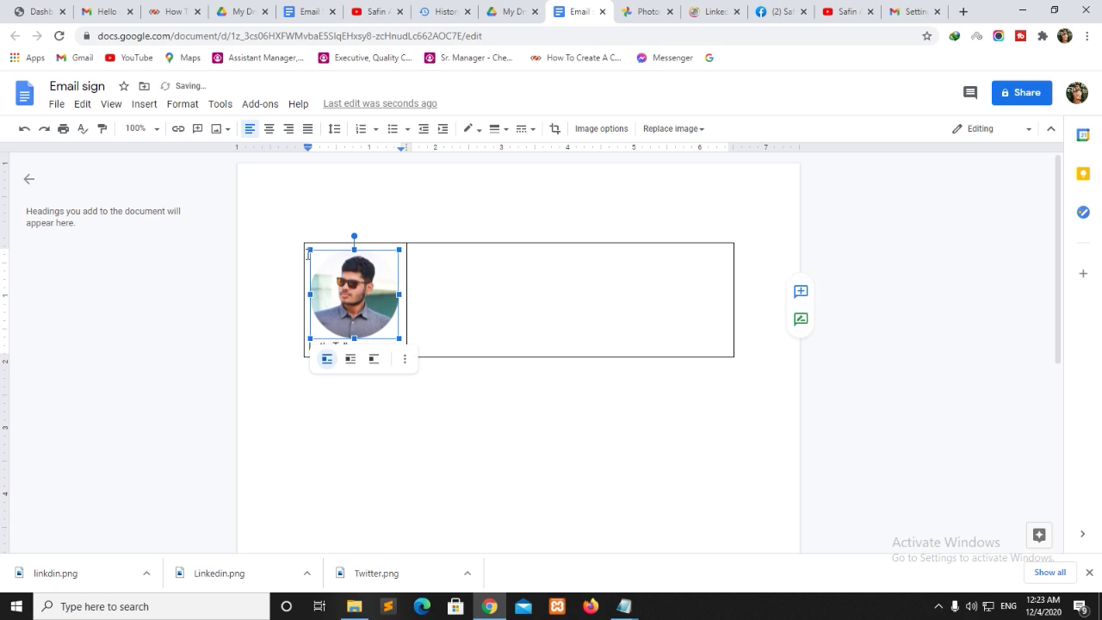
left_click(447, 332)
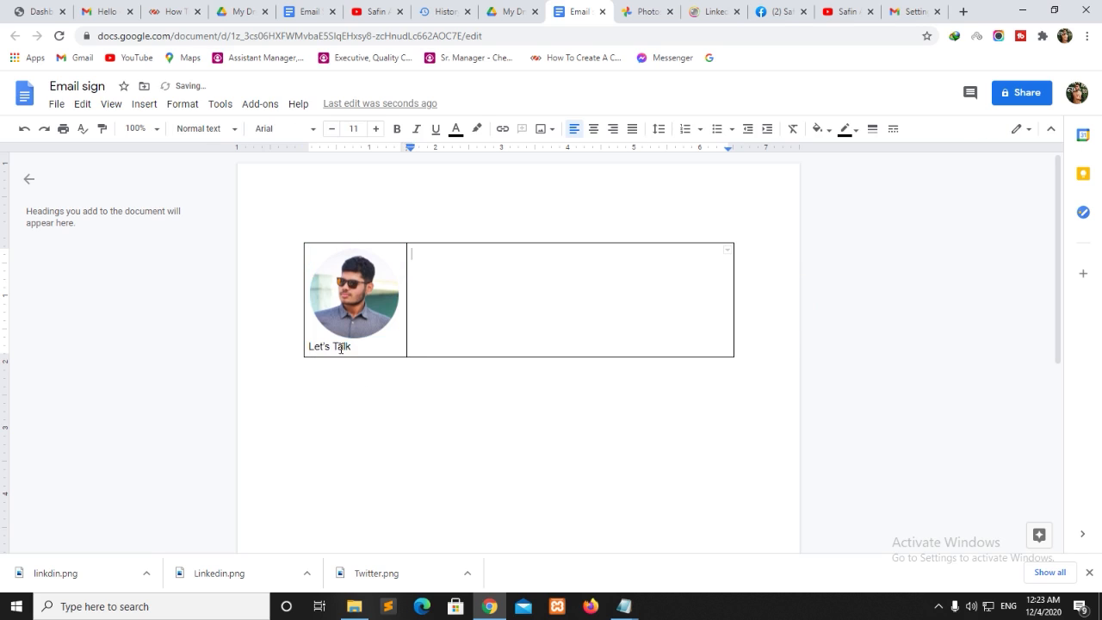
Center the "Let's Talk" caption under the profile photo
left_click(353, 348)
left_click_drag(357, 347, 314, 349)
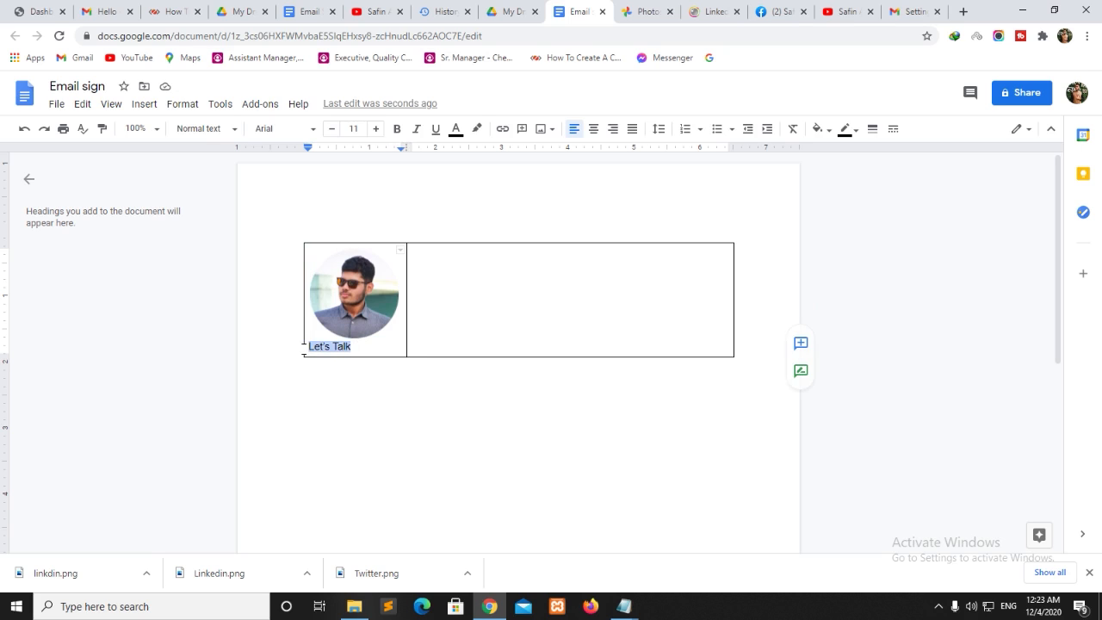
left_click(592, 131)
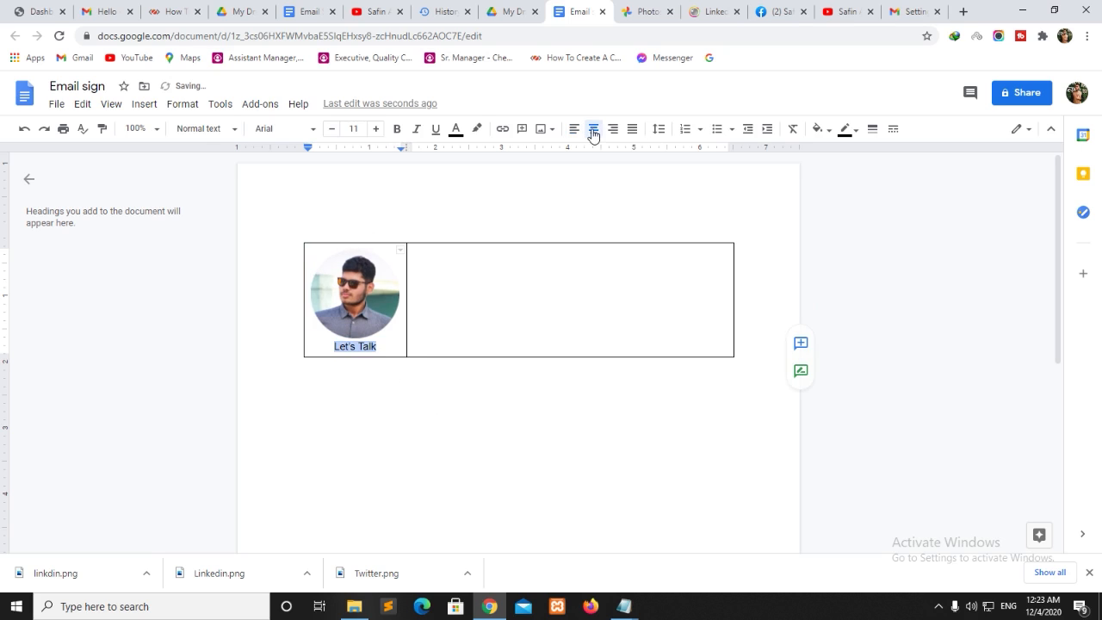
left_click(437, 311)
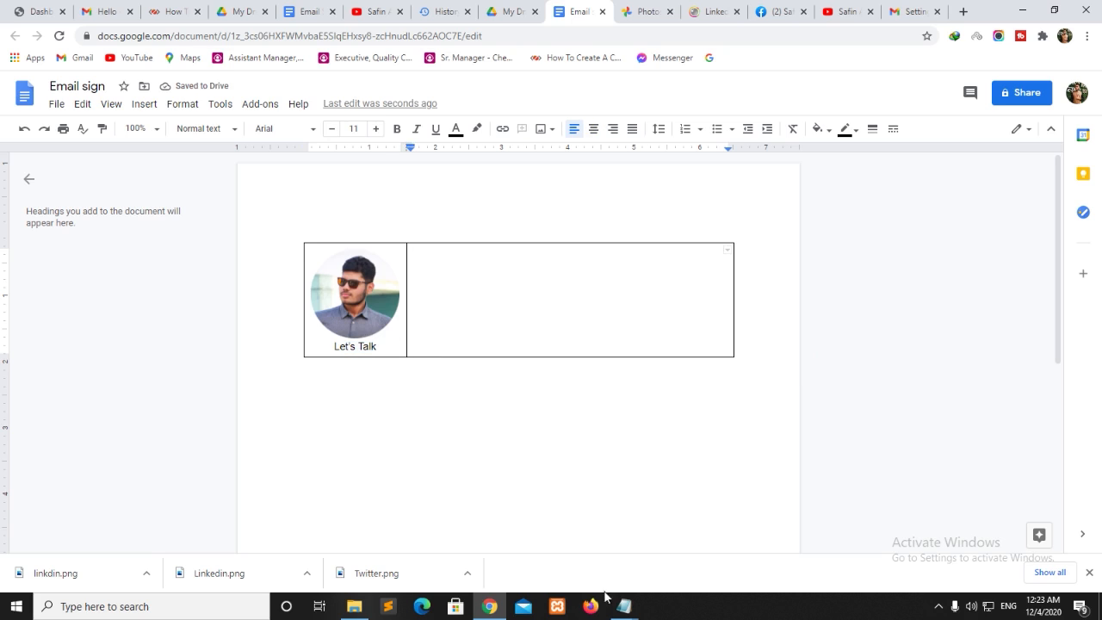
Switch to sign.txt in Notepad and copy all its text with the name, job title, phone number and website
left_click(625, 607)
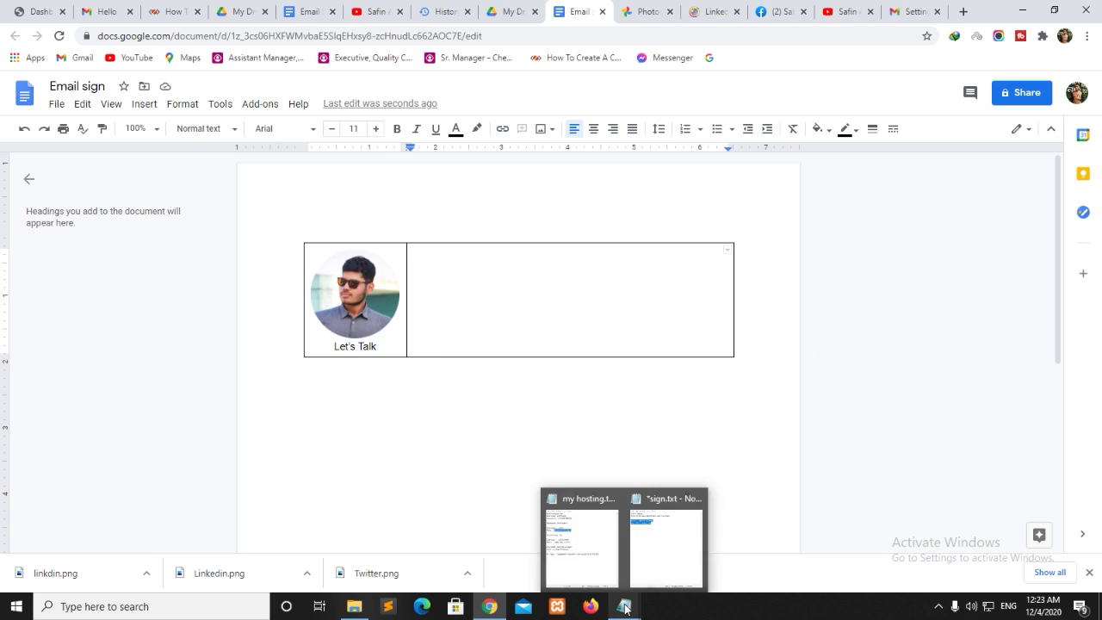
left_click(684, 557)
left_click(742, 310)
left_click_drag(702, 237, 579, 184)
key("ctrl+c")
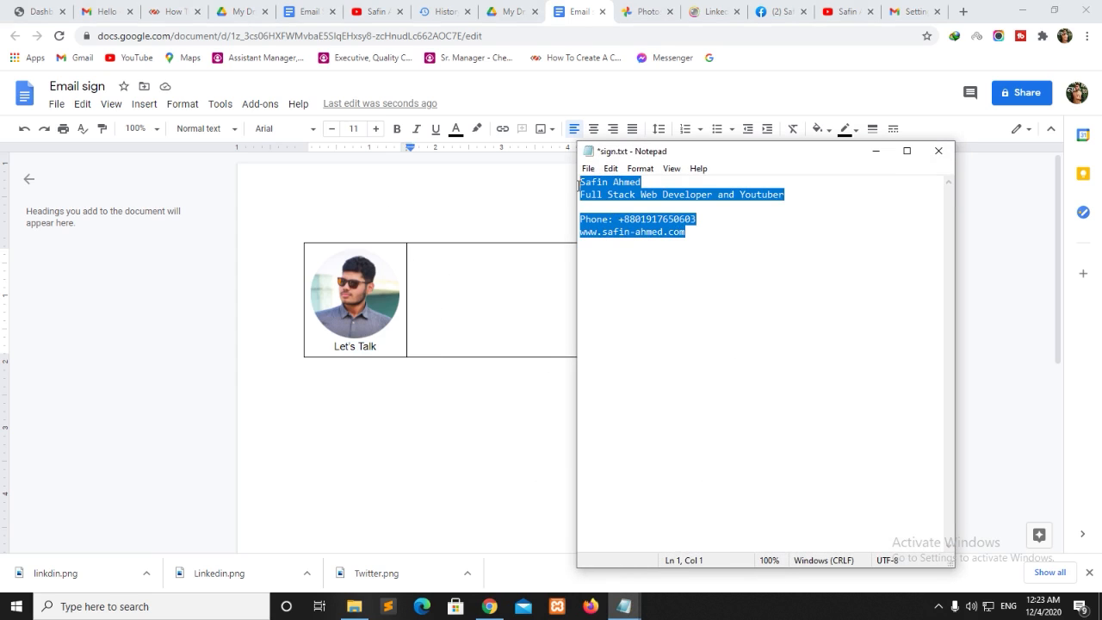
Paste the copied name, job title, phone number and website into the table's second cell
left_click(451, 249)
left_click(422, 255)
key("ctrl+v")
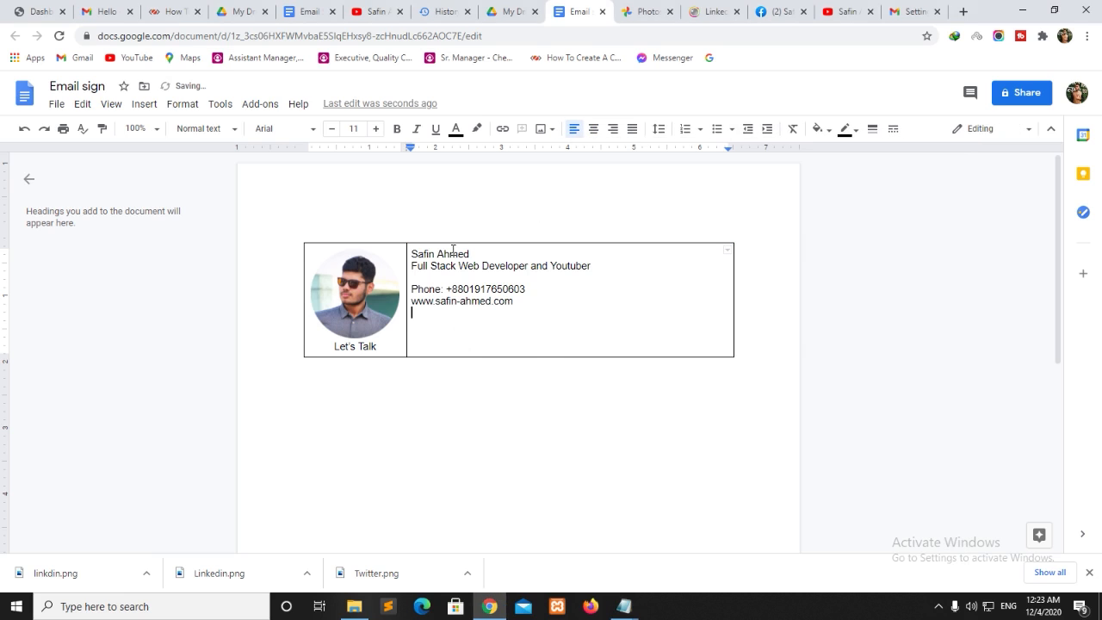
Color the name line in the second cell cornflower blue and make it bold
left_click_drag(413, 254, 478, 254)
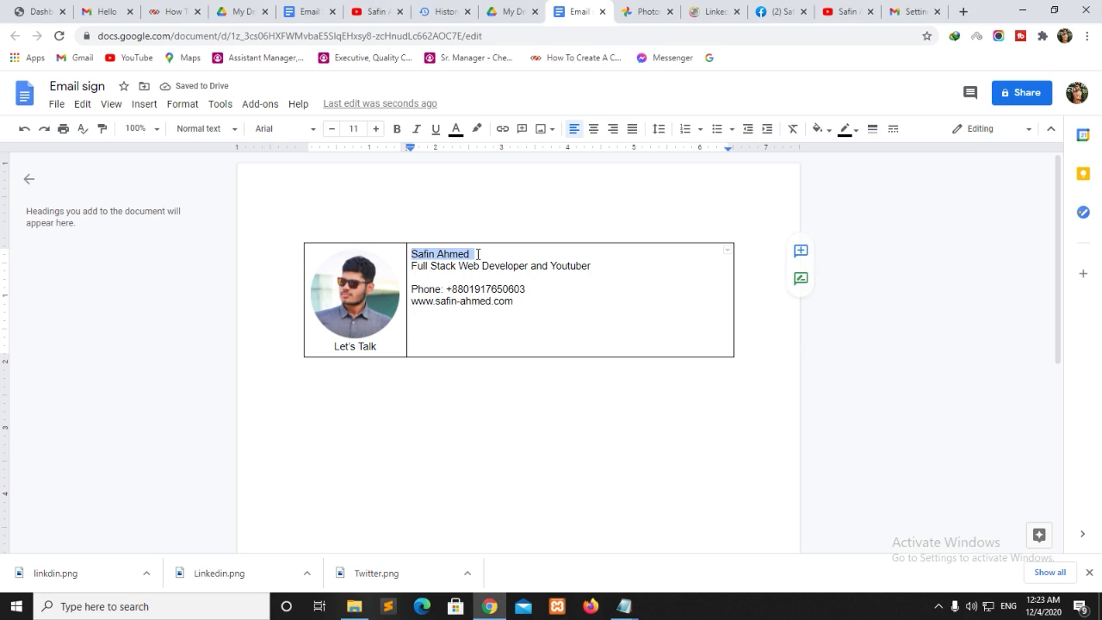
left_click(455, 128)
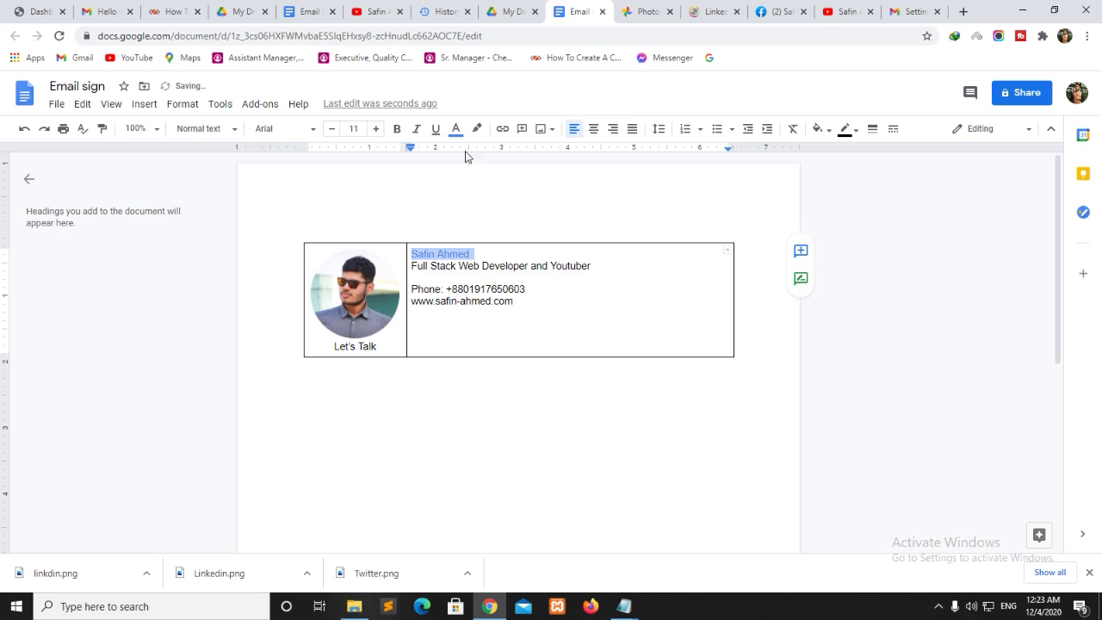
left_click(394, 129)
left_click(635, 312)
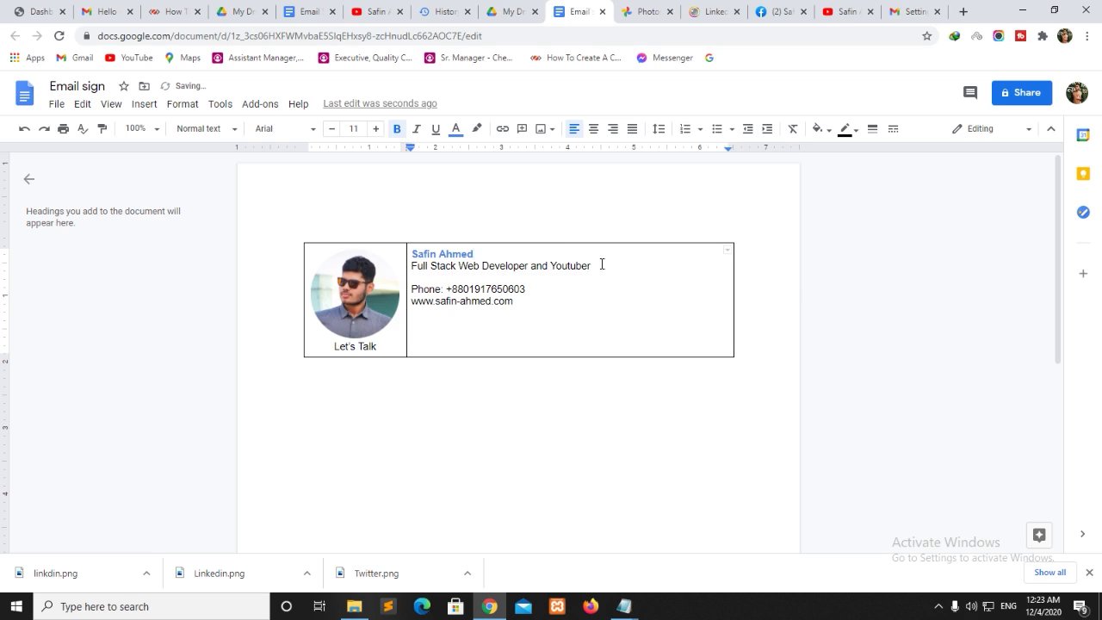
Make the job title line "Full Stack Web Developer and Youtuber" bold
left_click_drag(596, 264, 410, 266)
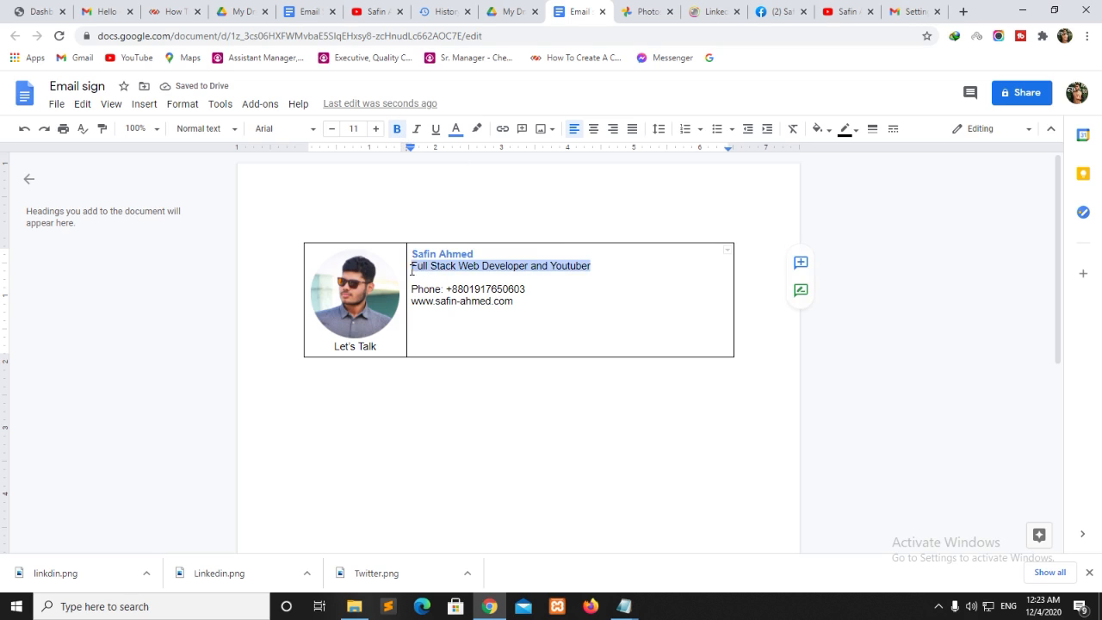
left_click(397, 129)
left_click(455, 128)
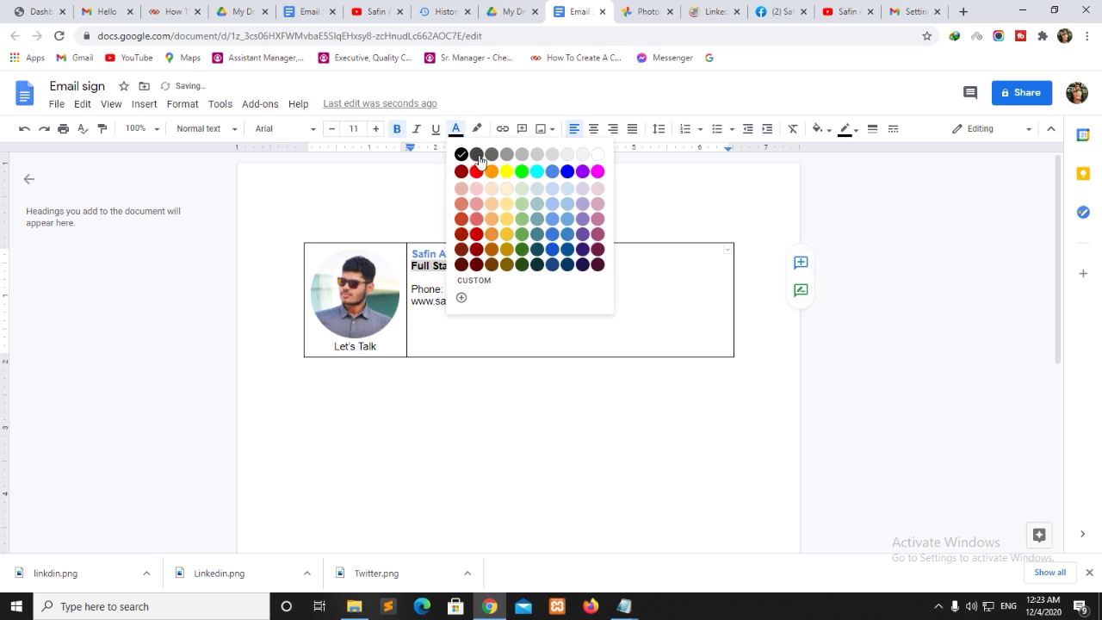
key("Escape")
left_click(613, 265)
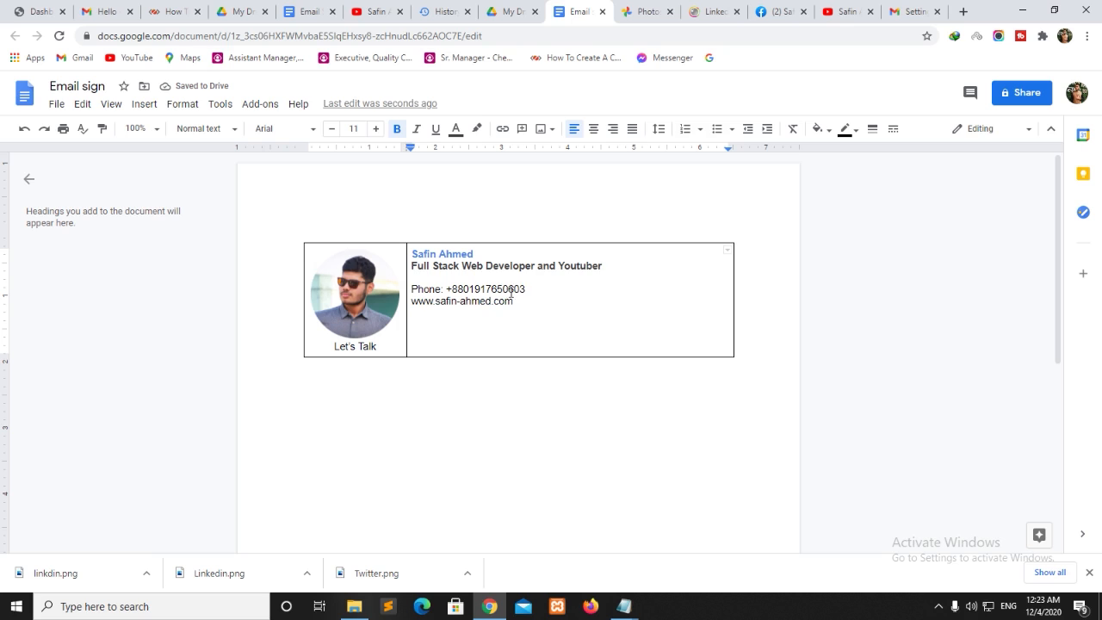
Turn the website address under the phone number into a hyperlink and make it bold
left_click_drag(524, 303, 411, 303)
left_click(502, 129)
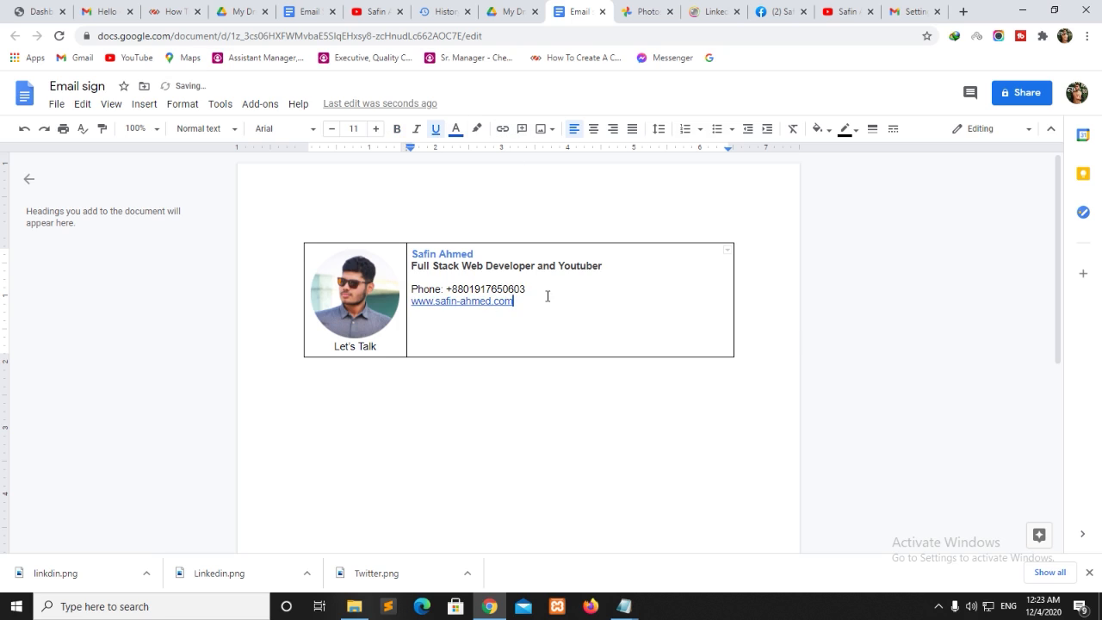
left_click_drag(514, 301, 411, 303)
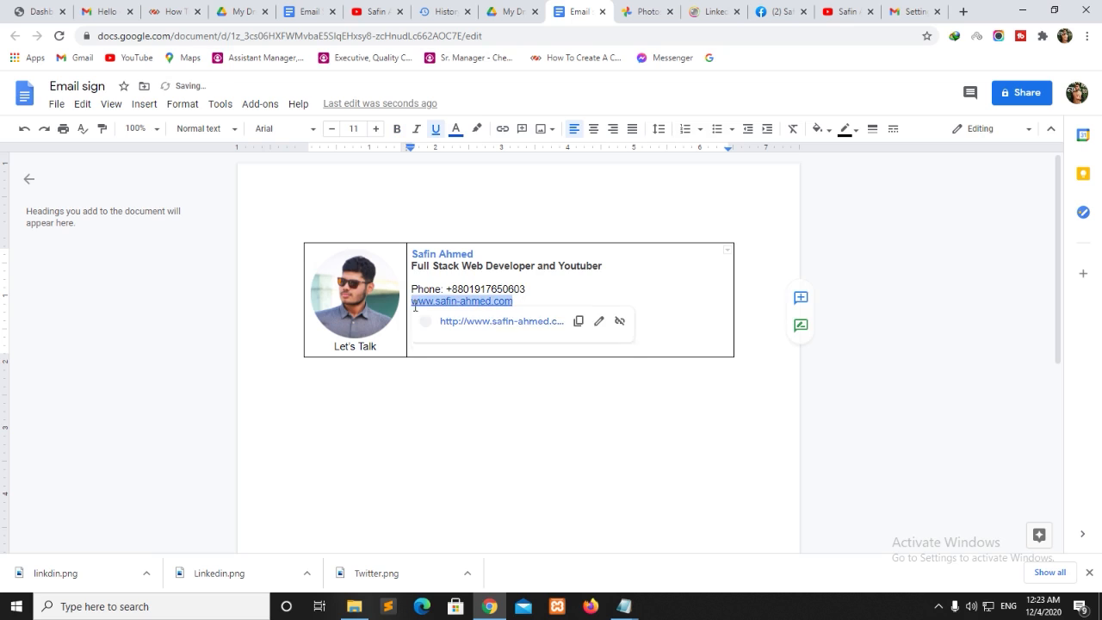
left_click(397, 129)
left_click(555, 297)
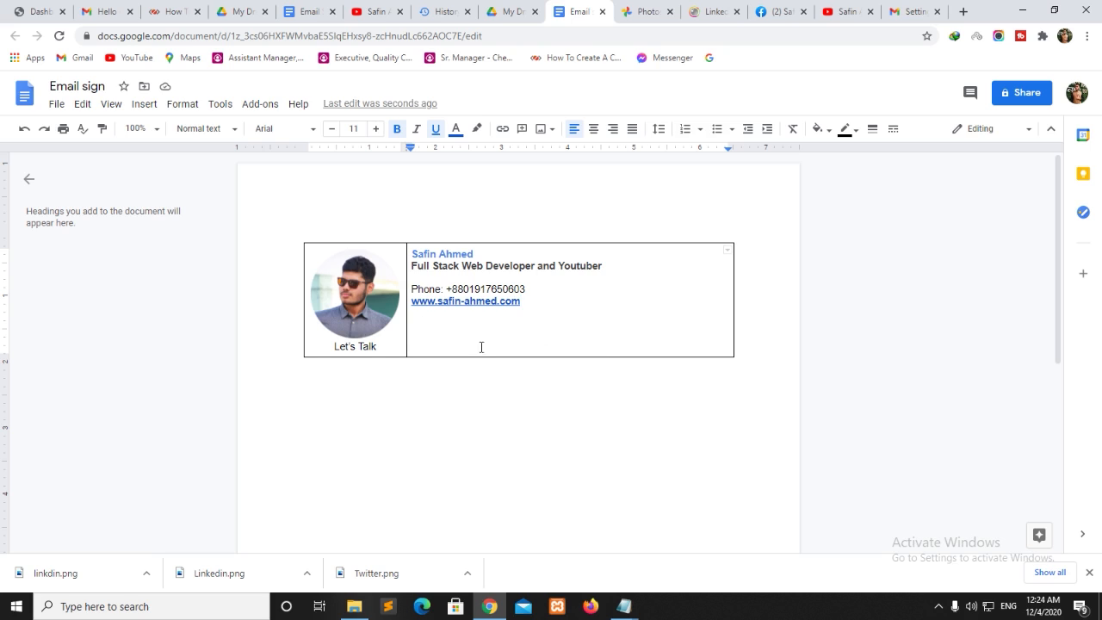
Color the "Let's Talk" caption cornflower blue and make it bold
left_click_drag(379, 346, 333, 348)
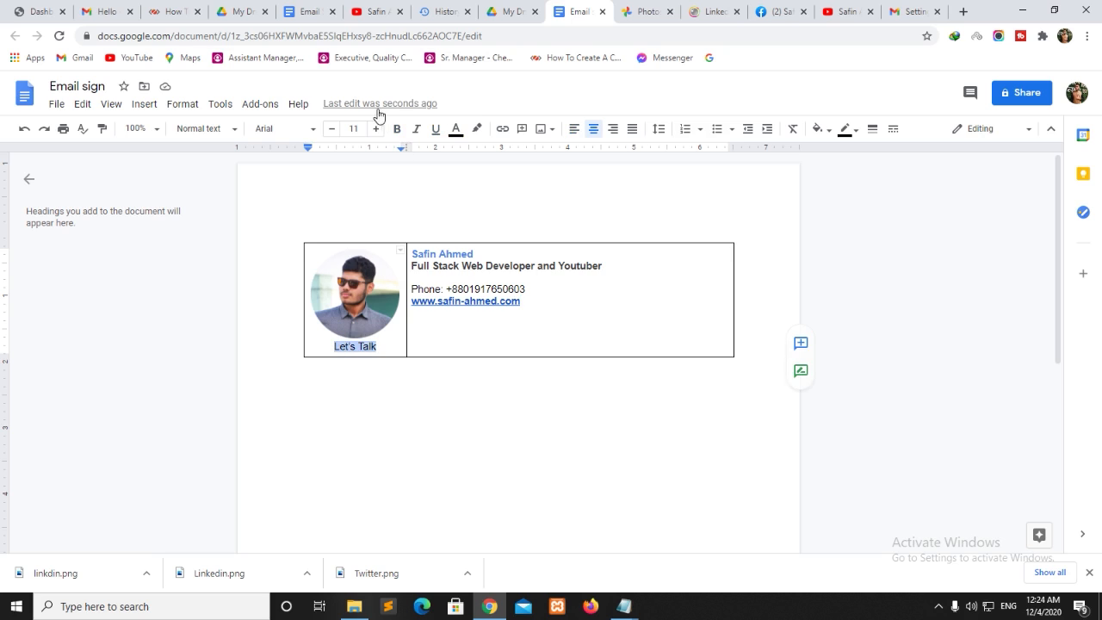
left_click(457, 130)
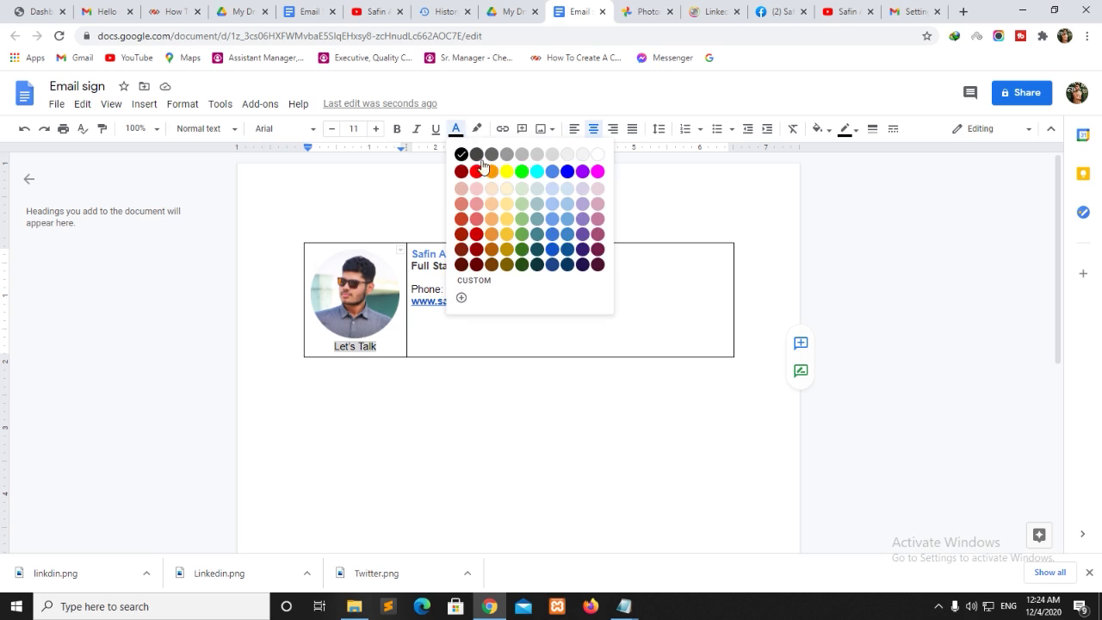
left_click(552, 173)
left_click(397, 129)
Insert the Facebook icon from Google Photos on the line below the website address
left_click(575, 350)
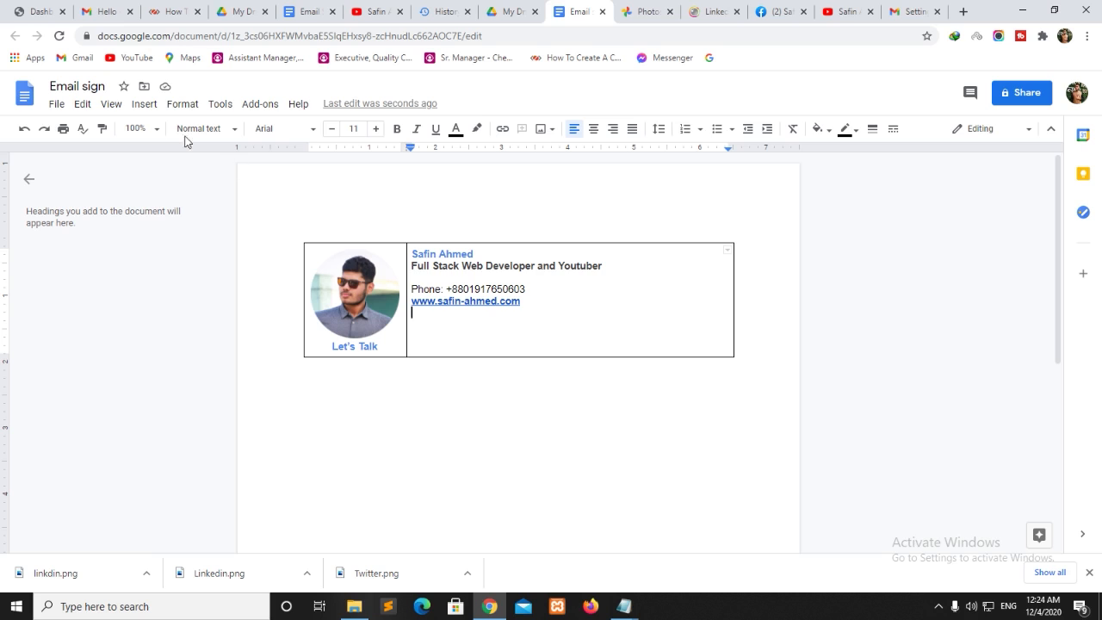
left_click(143, 105)
mouse_move(165, 131)
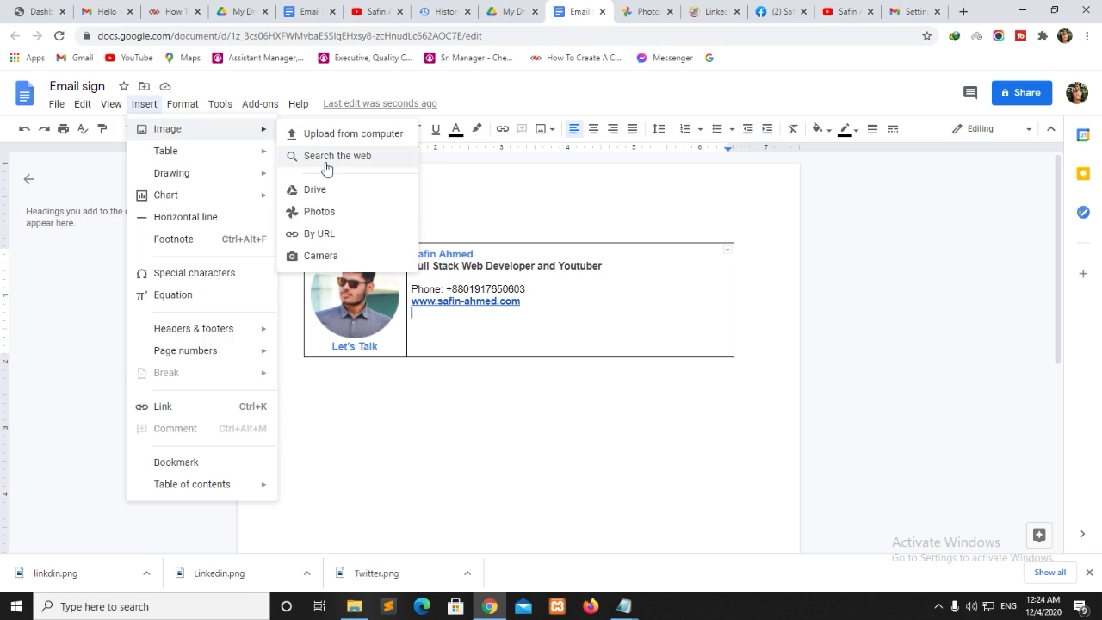
left_click(318, 212)
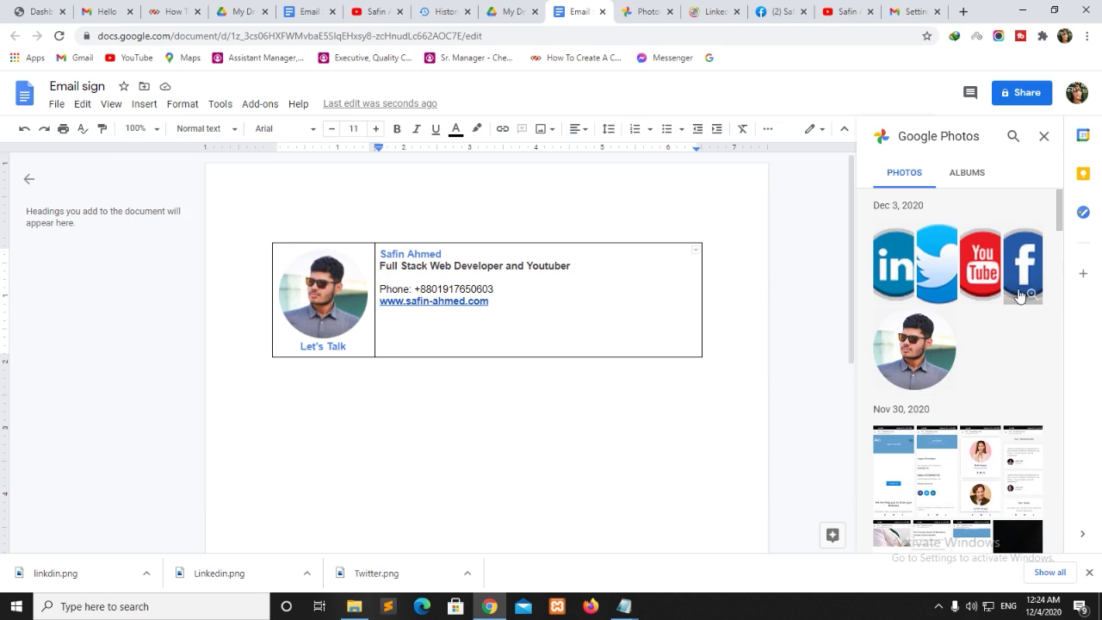
left_click(1023, 262)
left_click(1027, 536)
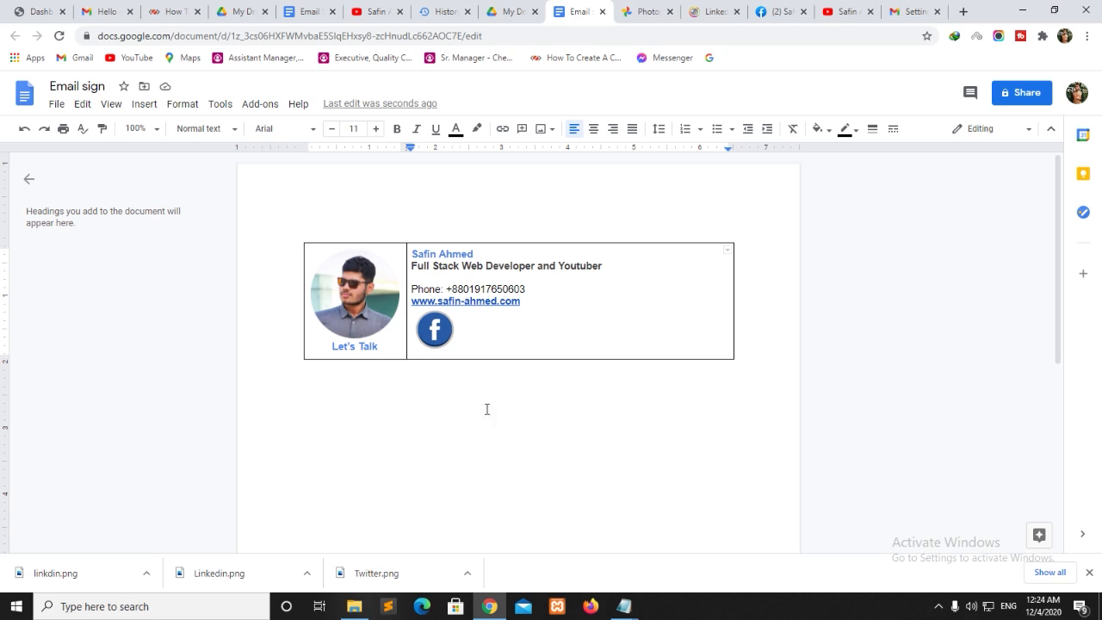
Shrink the Facebook icon proportionally to about two text lines high
left_click(441, 325)
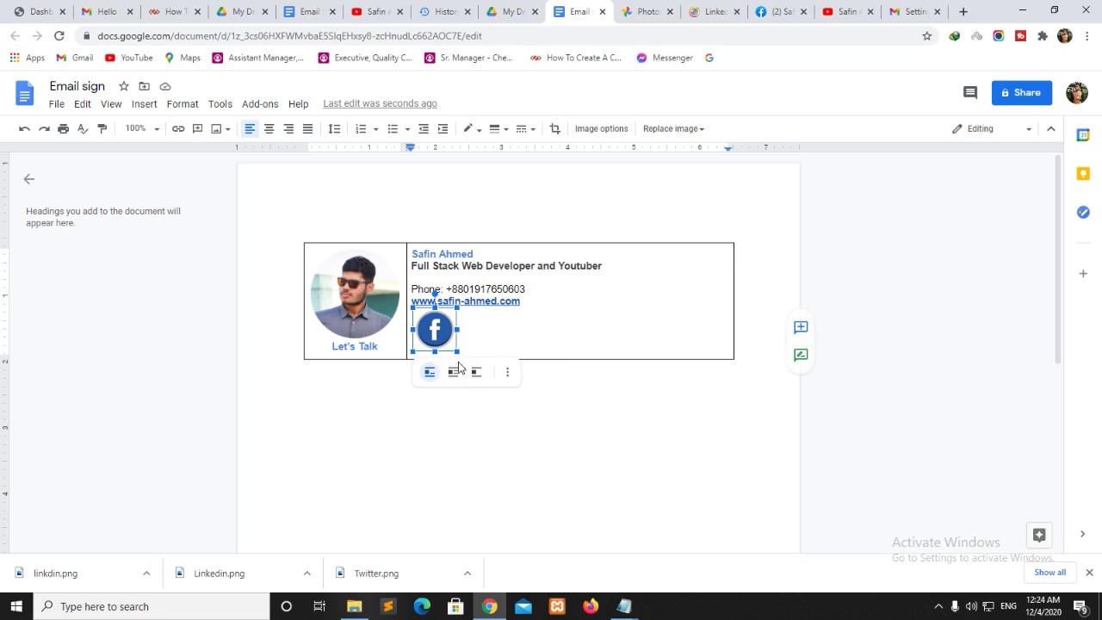
left_click_drag(456, 350, 438, 333)
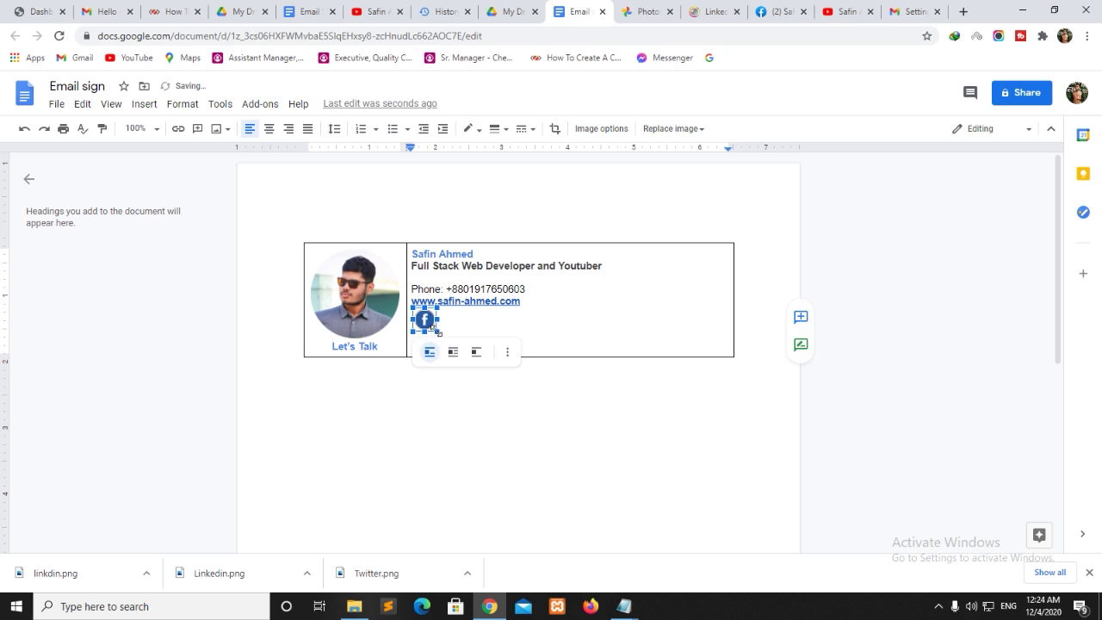
left_click(493, 333)
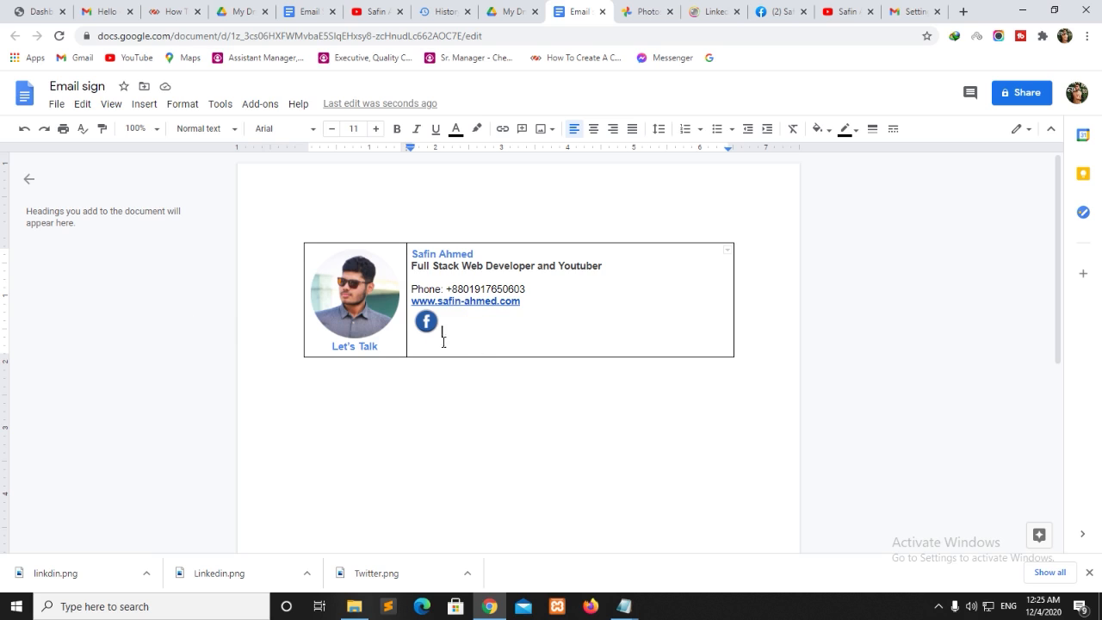
Copy the resized Facebook icon and place one duplicate directly beside it on the same line
left_click(427, 323)
right_click(427, 324)
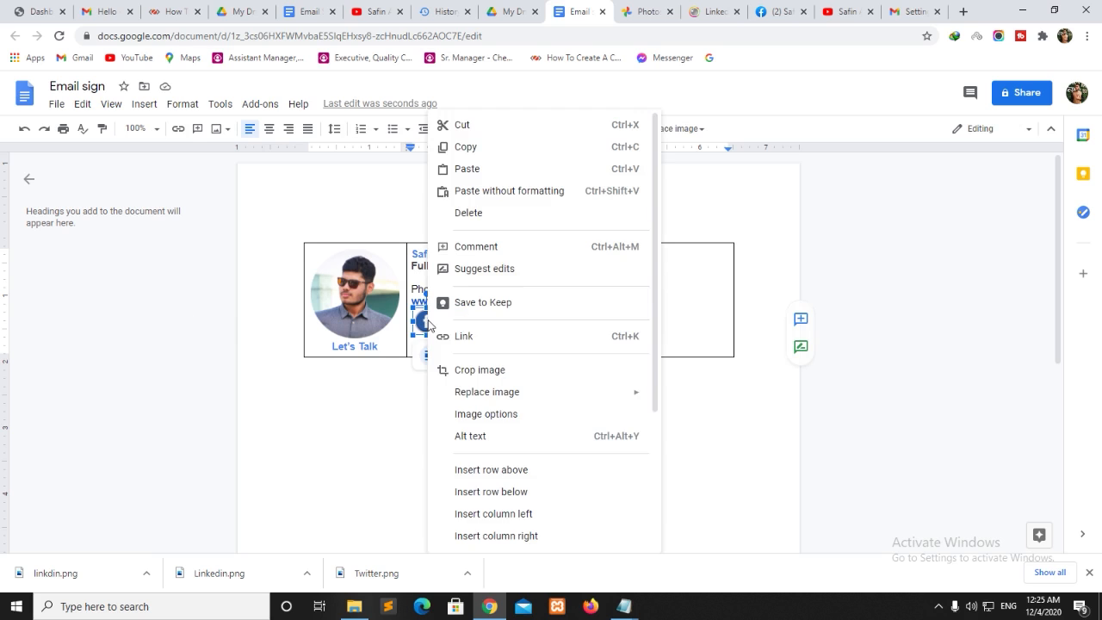
left_click(450, 148)
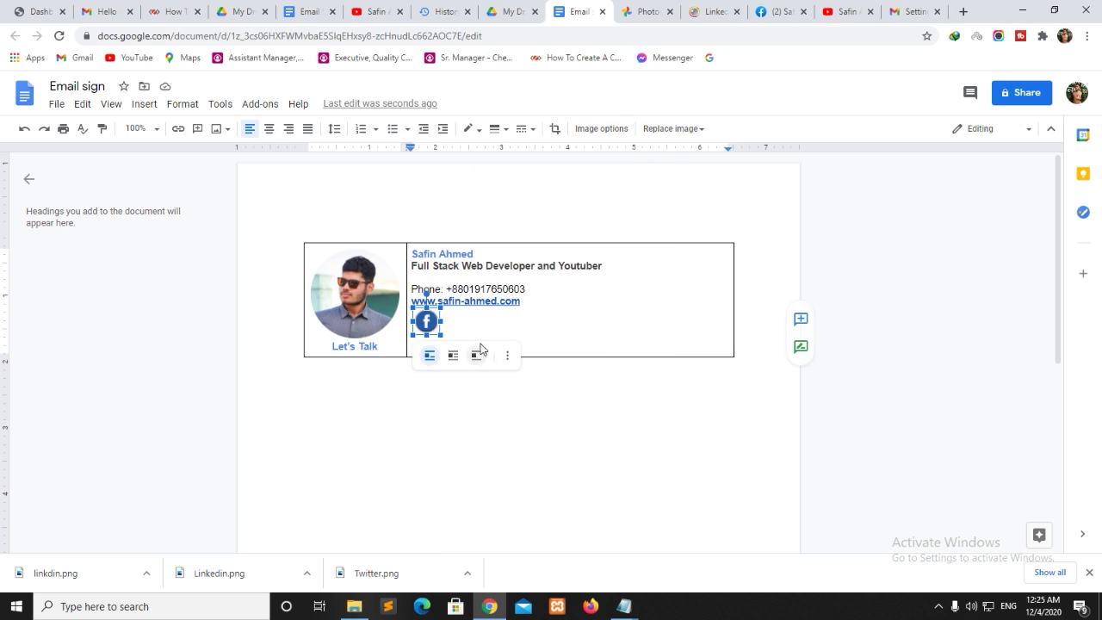
left_click(509, 337)
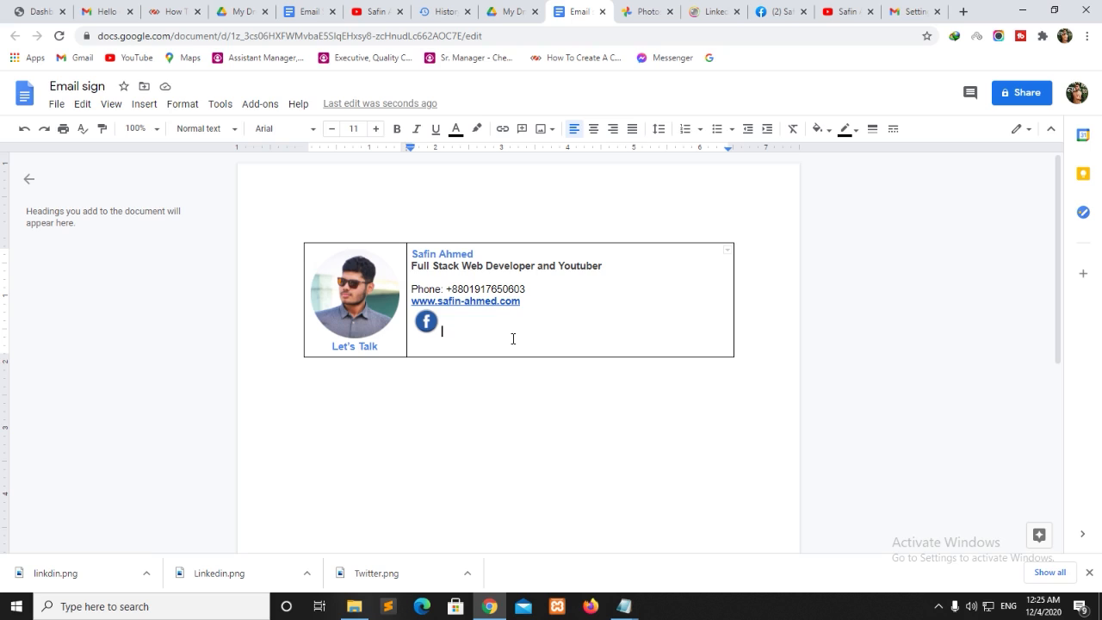
key("ctrl+v")
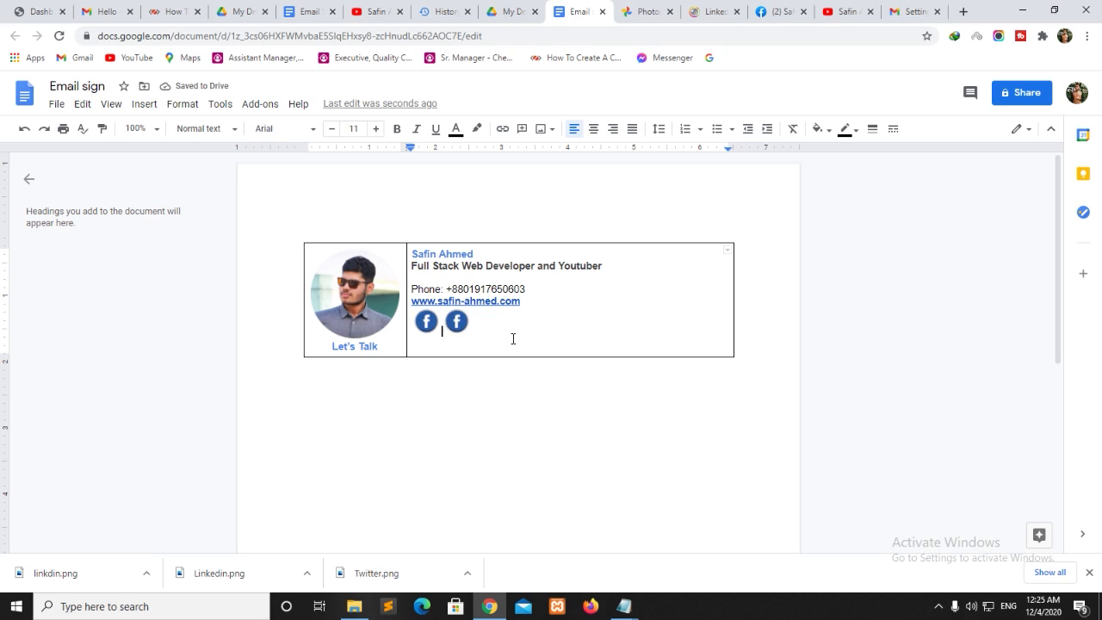
key("BackSpace")
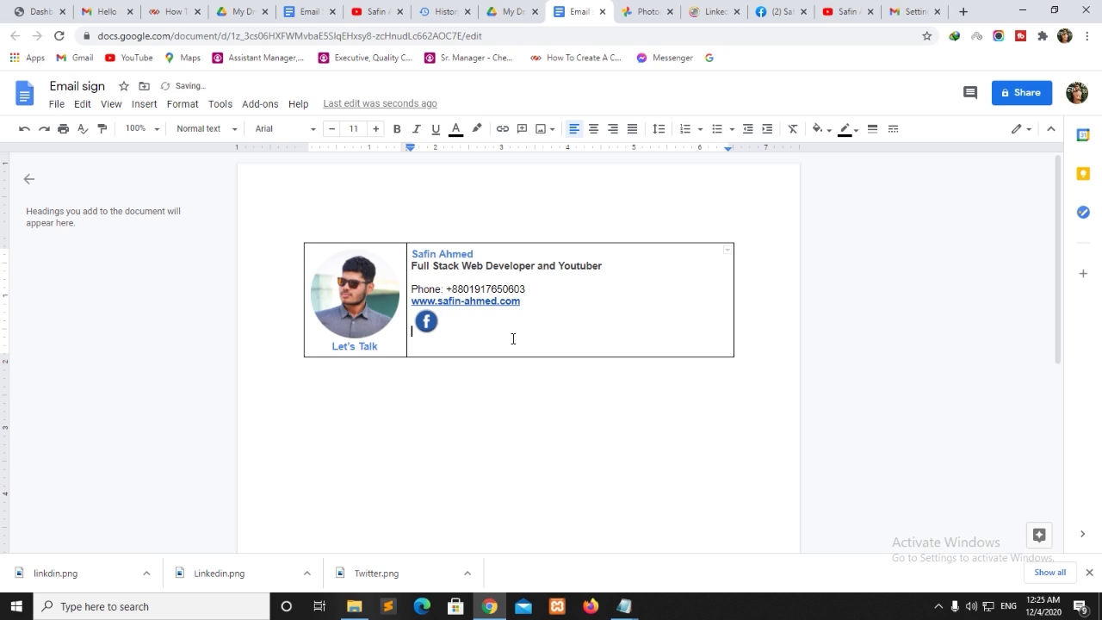
key("ctrl+z")
Replace the second Facebook icon with the YouTube icon from Google Photos
left_click(457, 322)
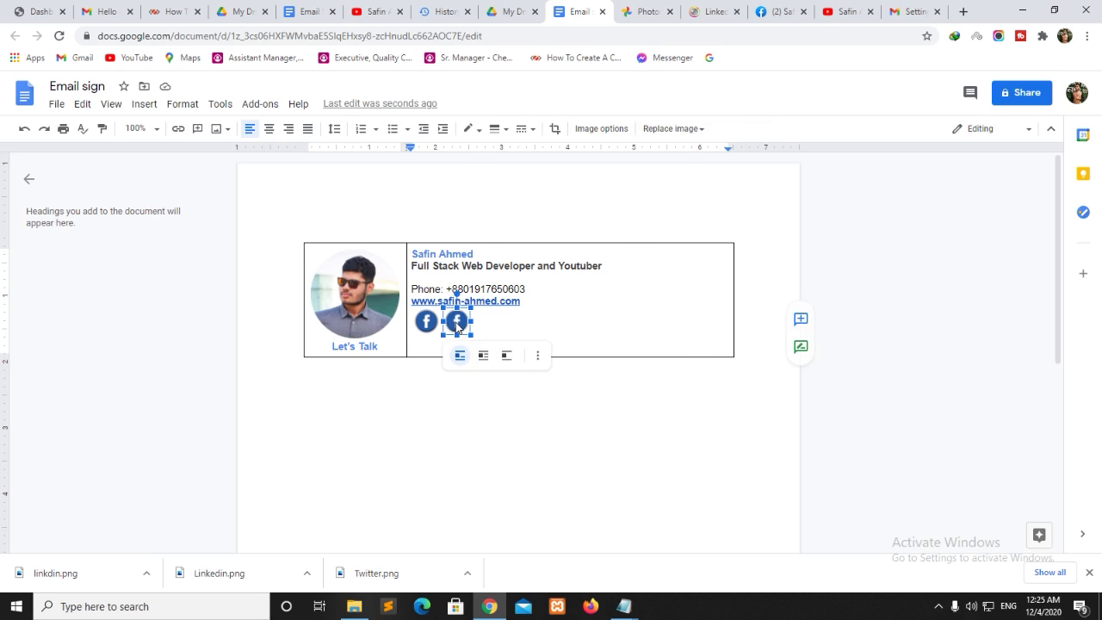
right_click(457, 327)
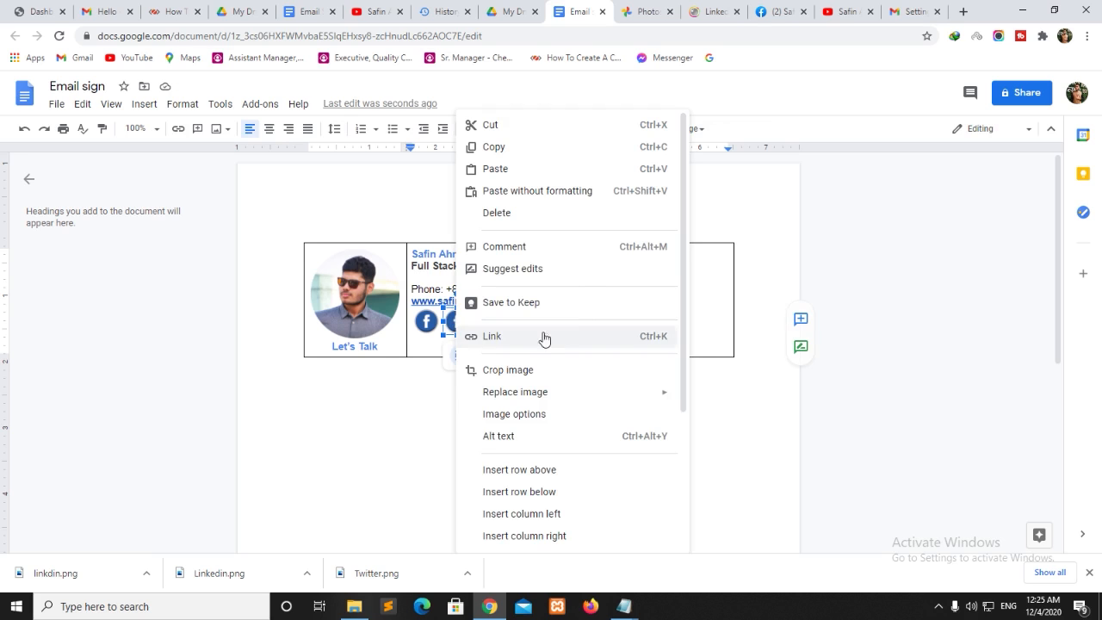
mouse_move(532, 398)
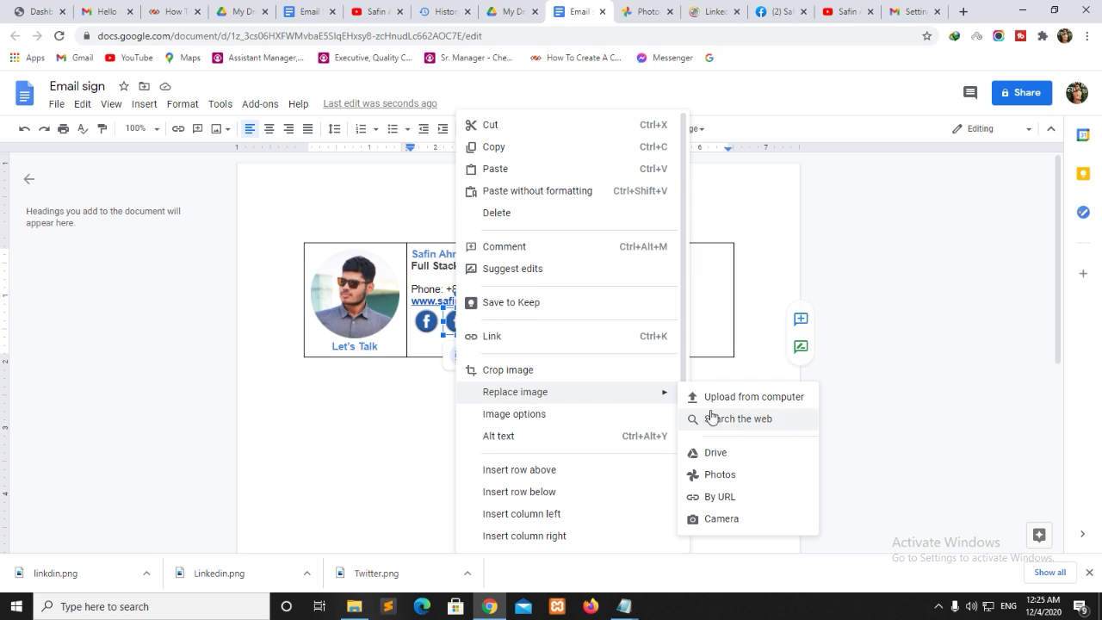
left_click(720, 475)
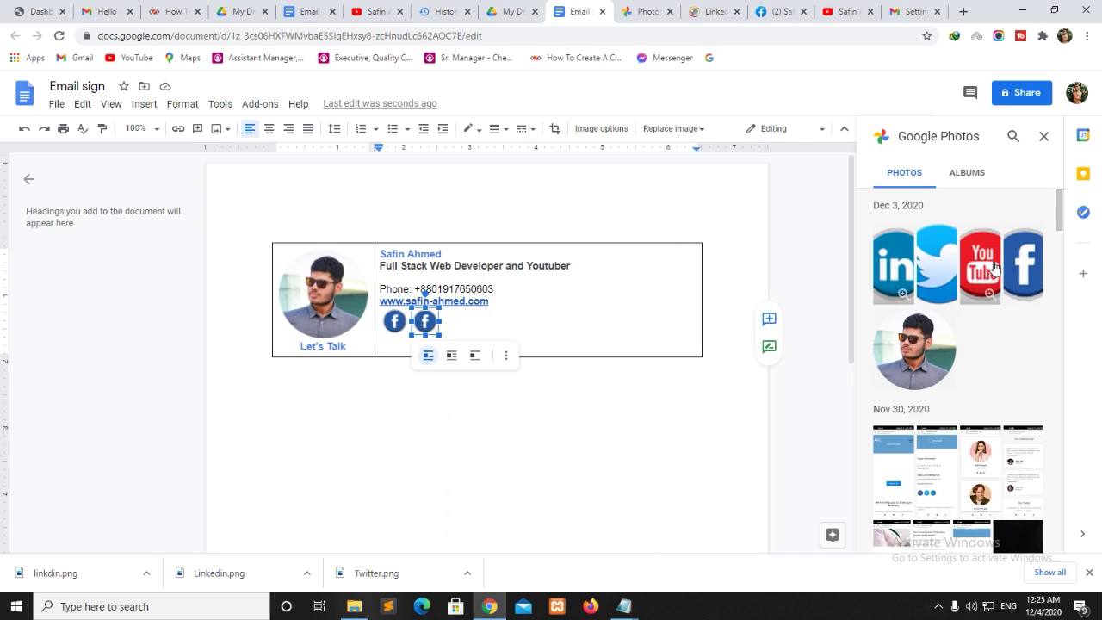
left_click(992, 266)
left_click(1024, 536)
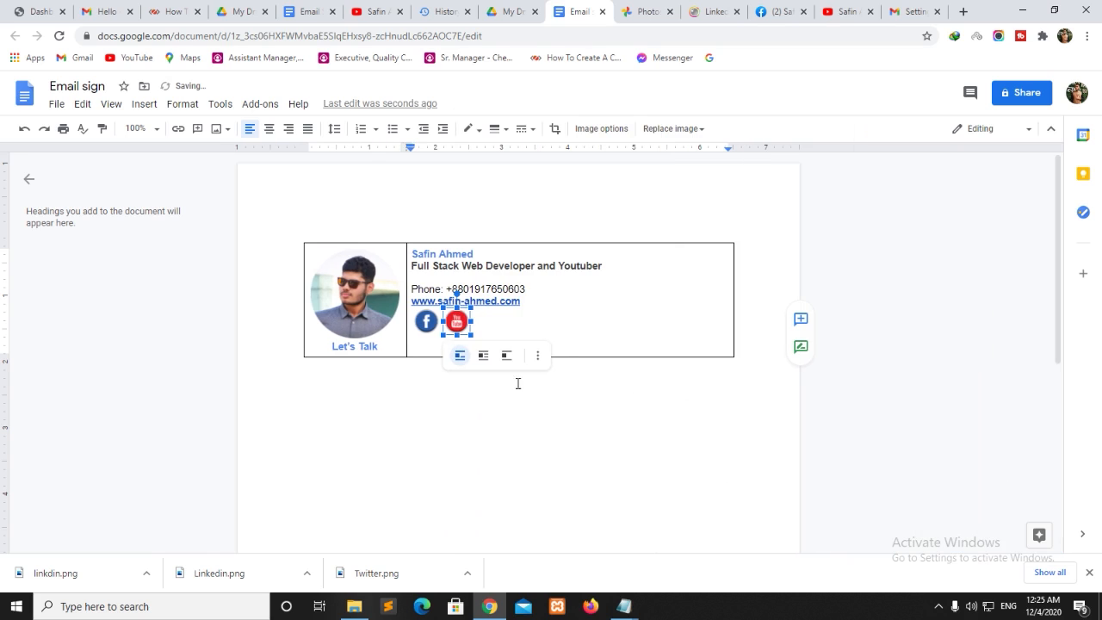
Paste another Facebook icon copy after the YouTube icon and replace it with the Twitter icon from Google Photos
left_click(503, 322)
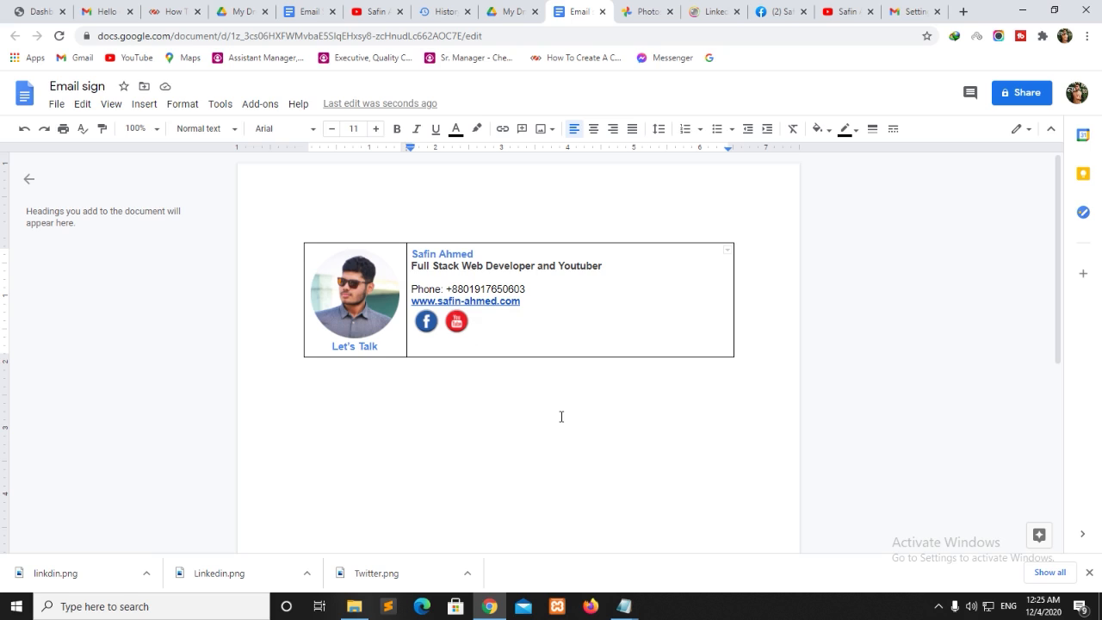
key("ctrl+v")
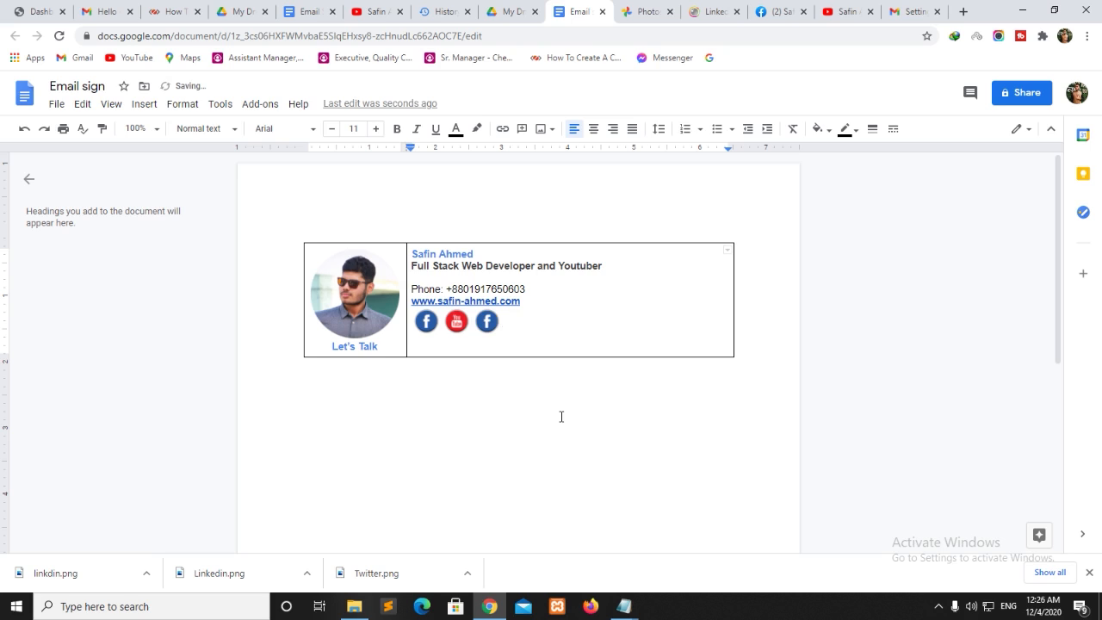
left_click(489, 327)
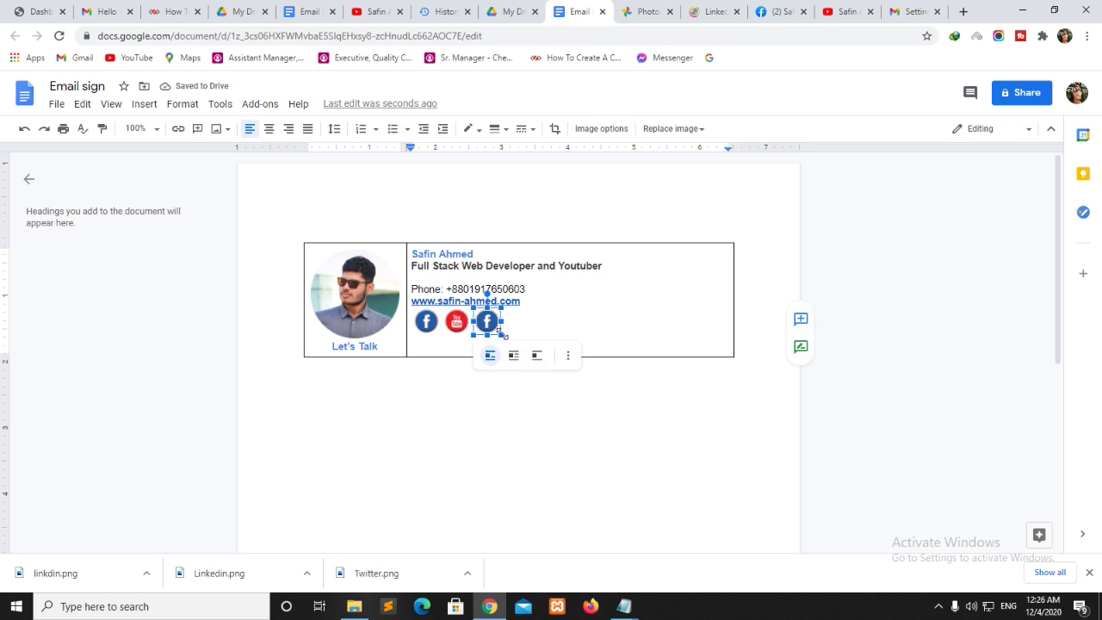
right_click(488, 322)
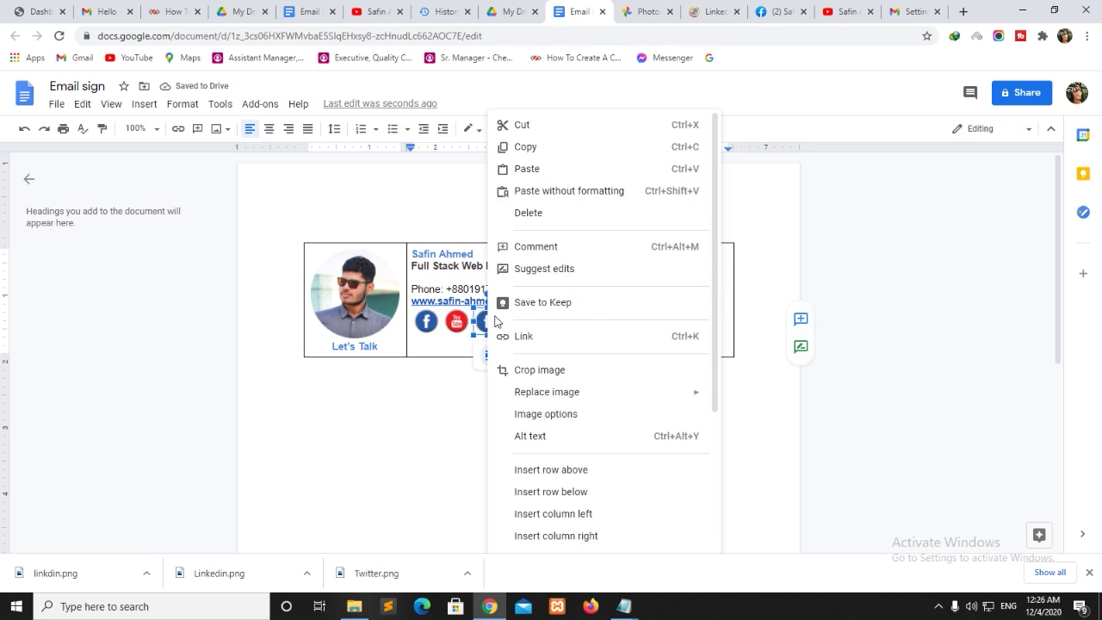
mouse_move(559, 395)
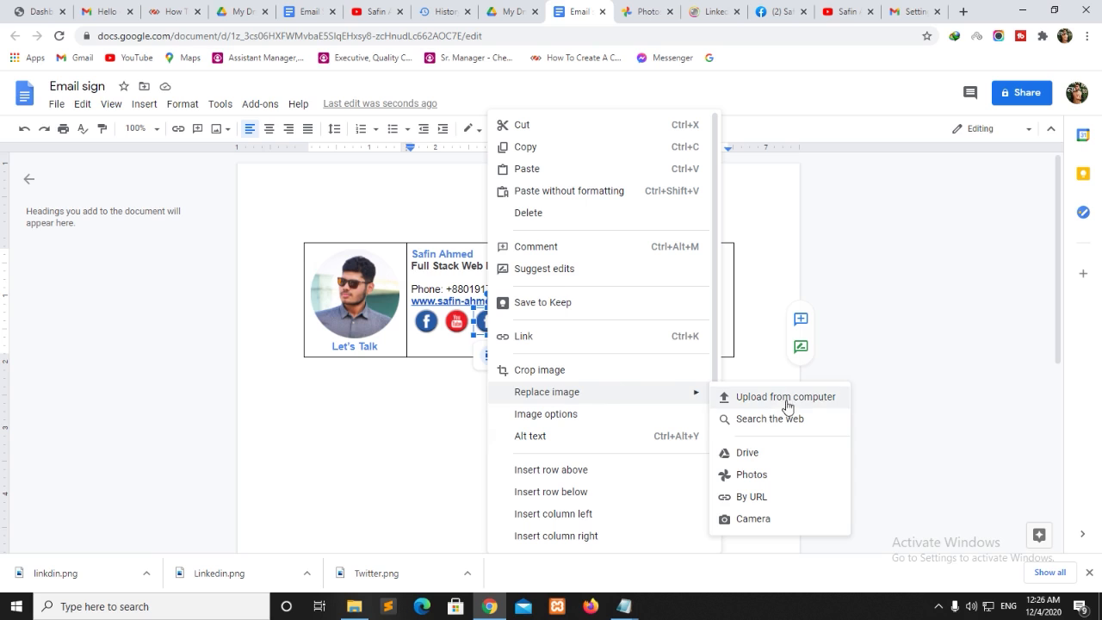
left_click(751, 474)
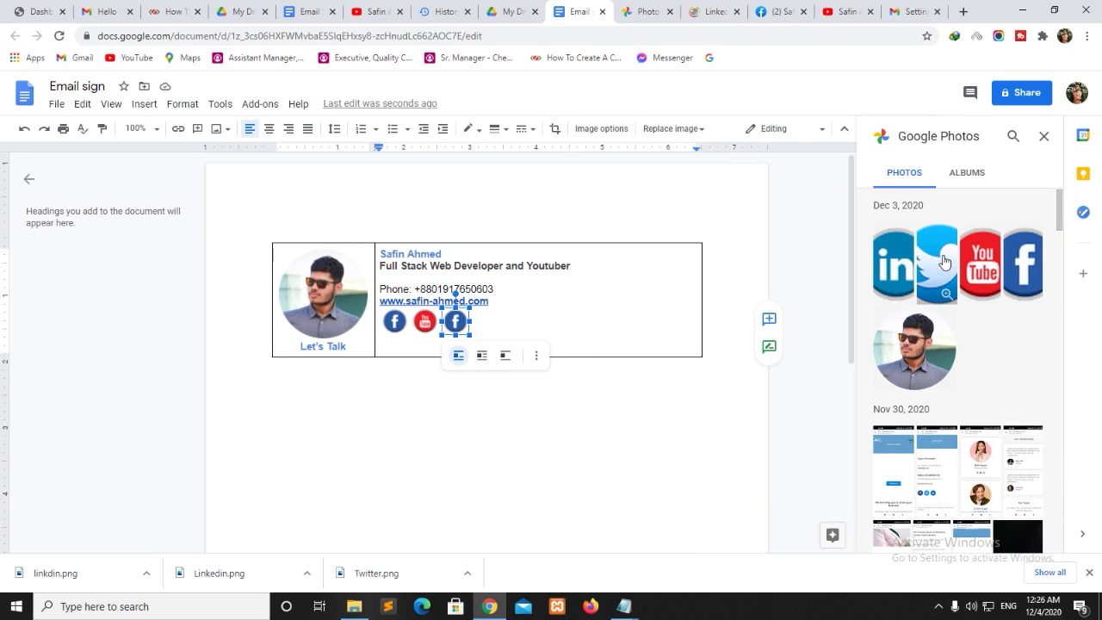
left_click(1046, 542)
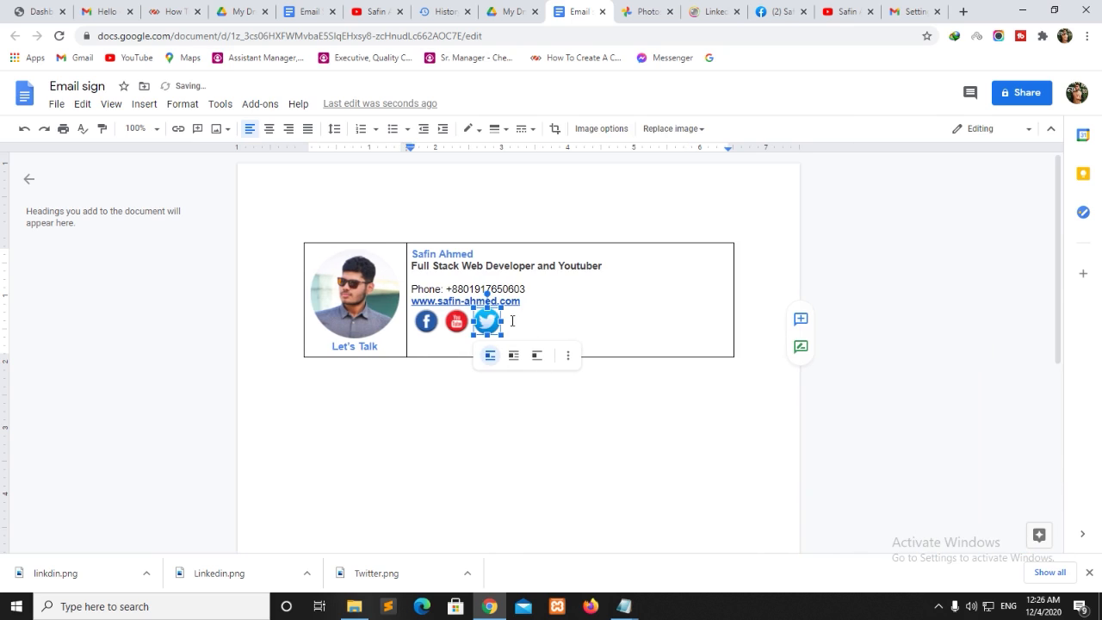
Paste a fourth icon copy after the Twitter icon and replace it with the LinkedIn icon from Google Photos
left_click(603, 350)
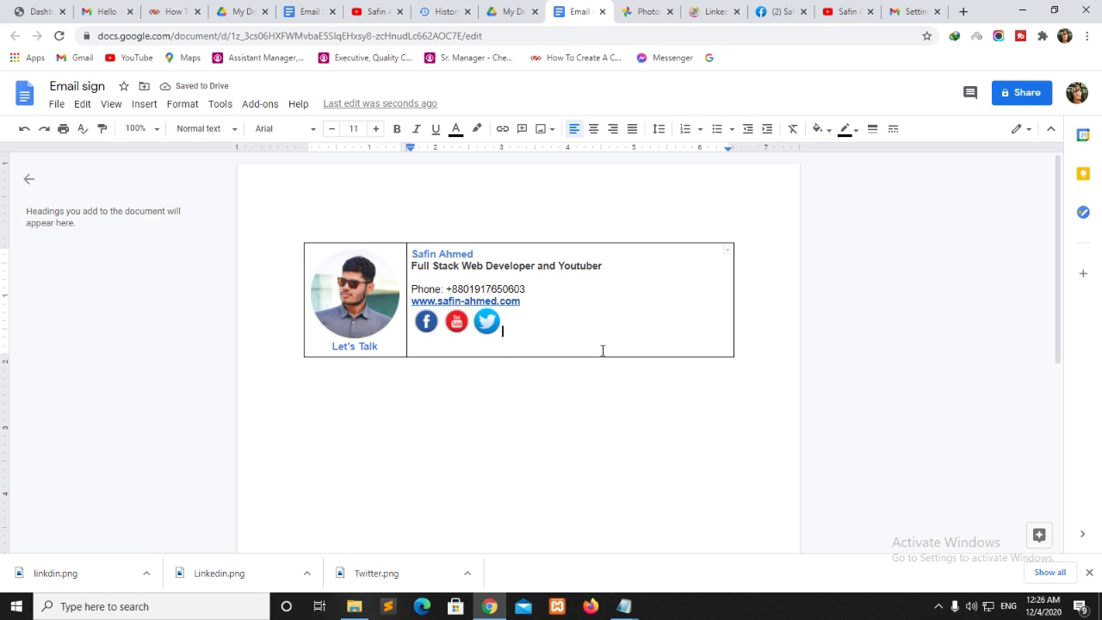
key("ctrl+v")
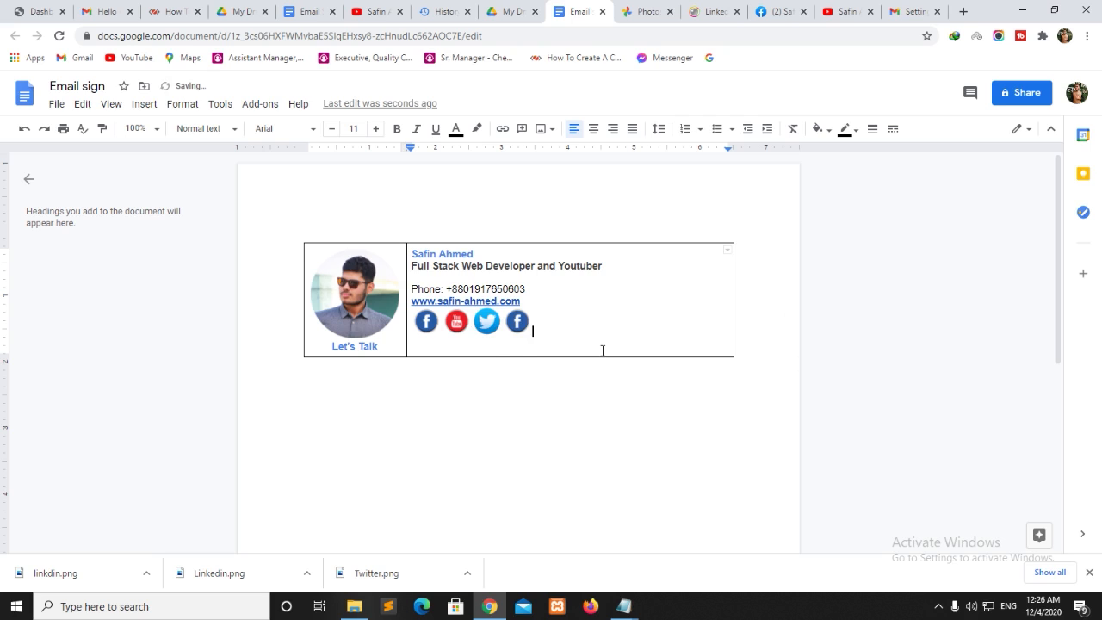
left_click(520, 320)
right_click(520, 321)
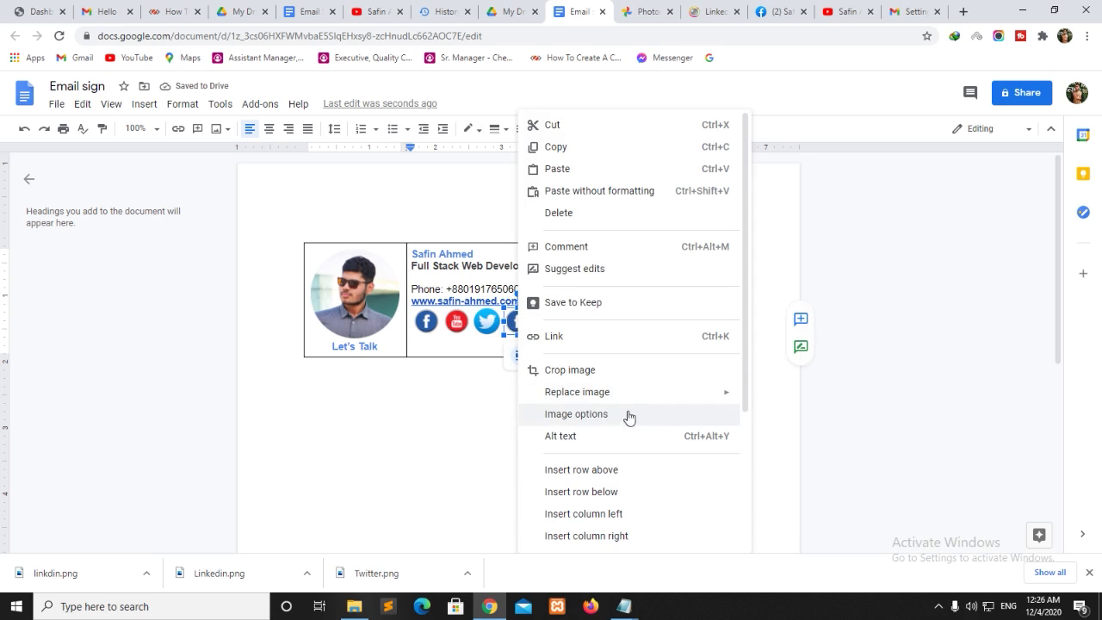
mouse_move(562, 396)
left_click(796, 480)
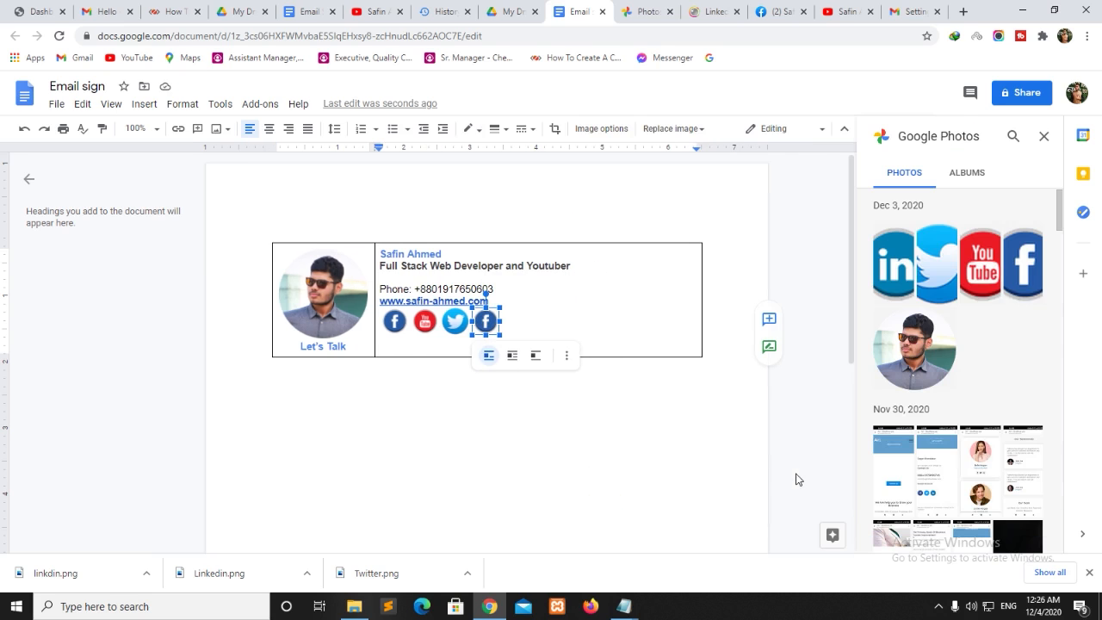
left_click(896, 263)
left_click(1013, 538)
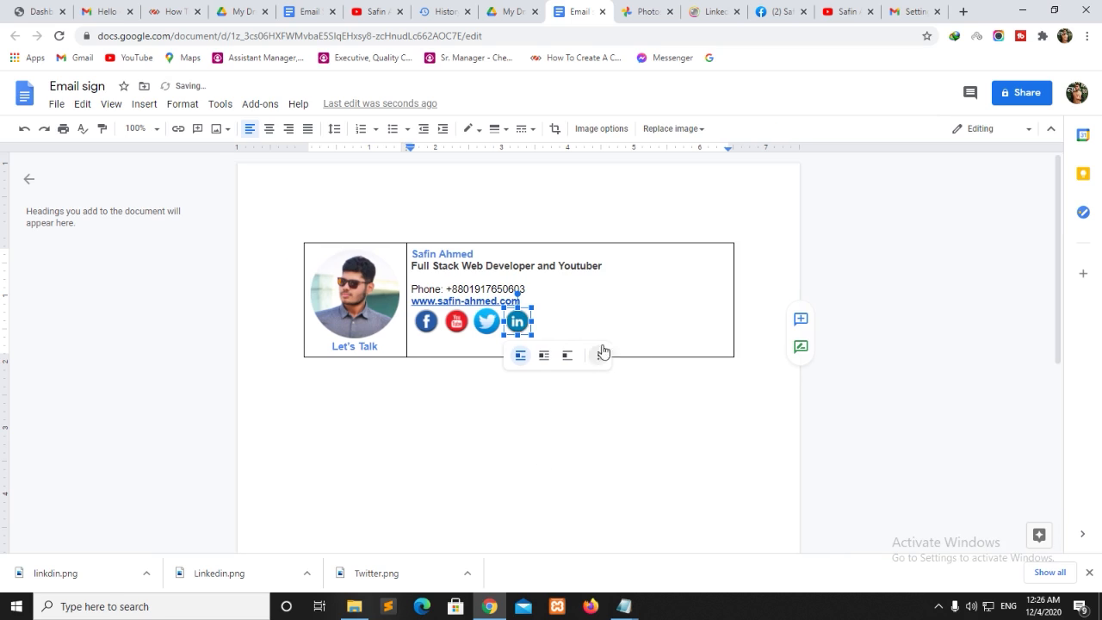
left_click(581, 319)
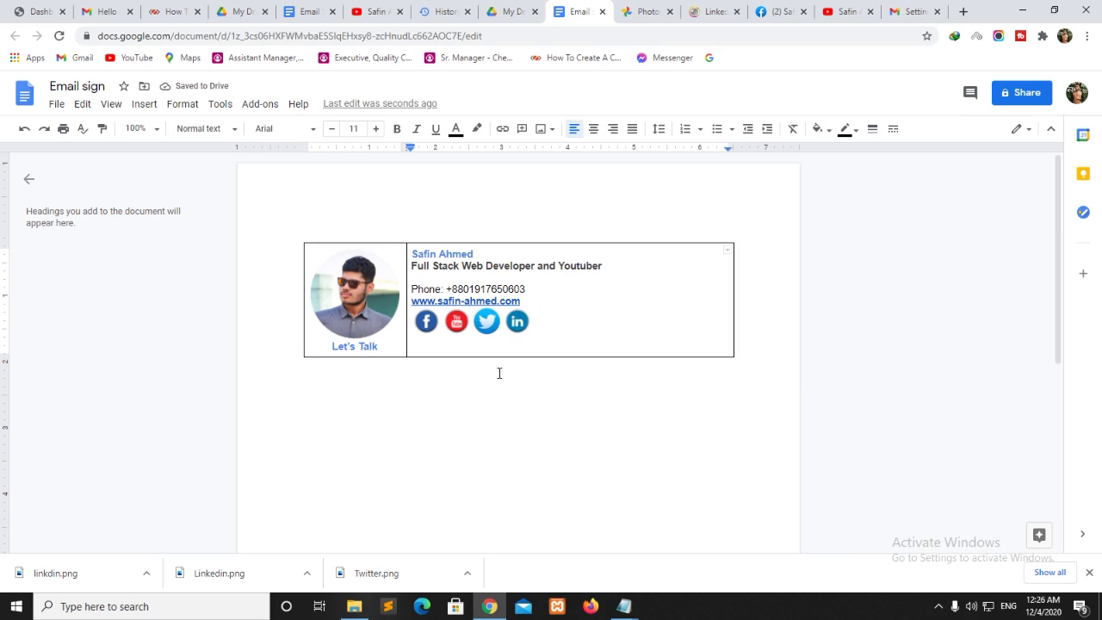
Link the Facebook icon to the profile address copied from the open Facebook page
left_click(428, 324)
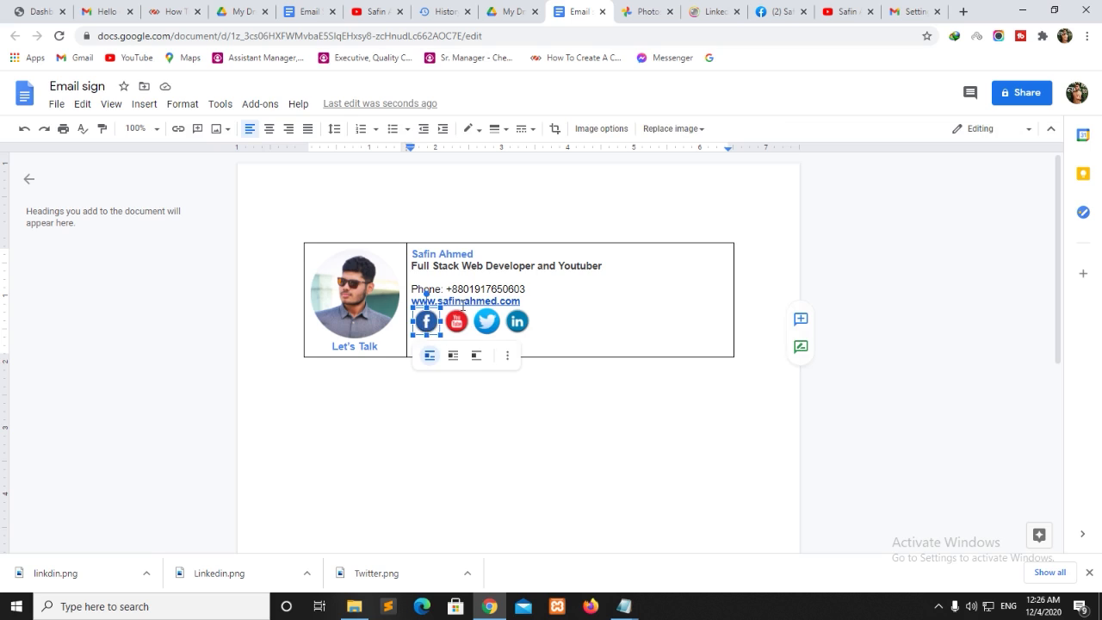
left_click(179, 129)
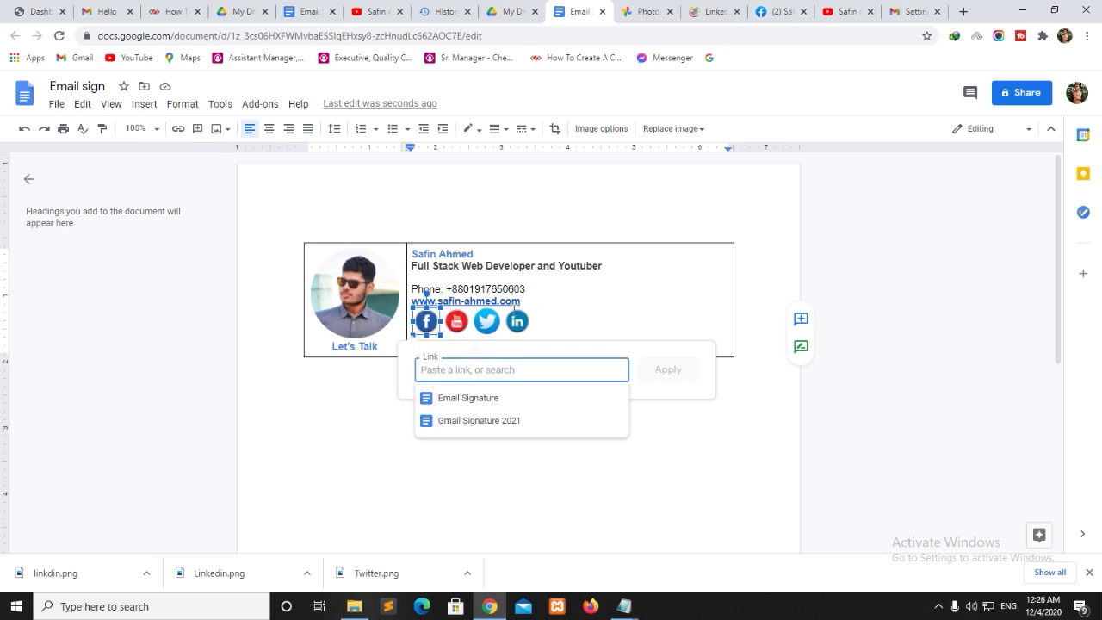
left_click(774, 8)
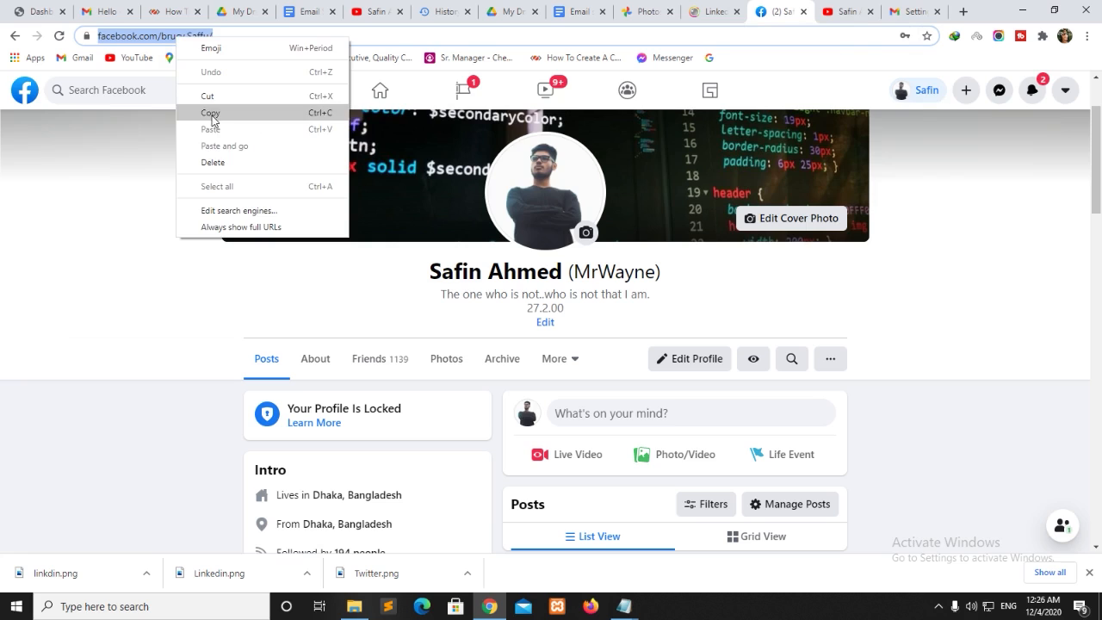
left_click(212, 115)
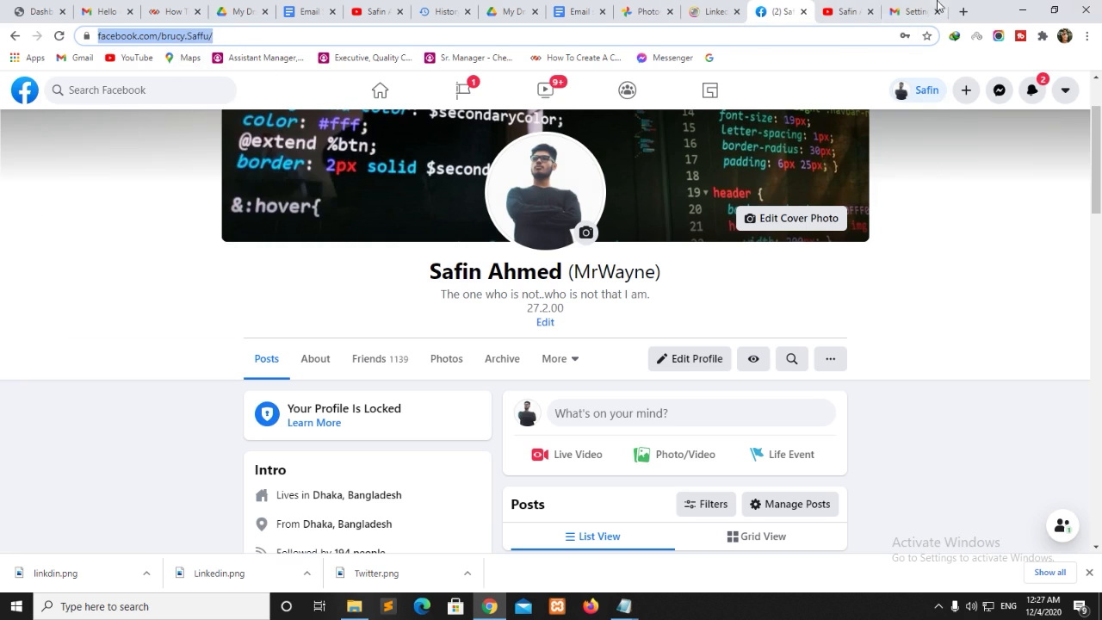
left_click(579, 11)
right_click(443, 368)
left_click(482, 255)
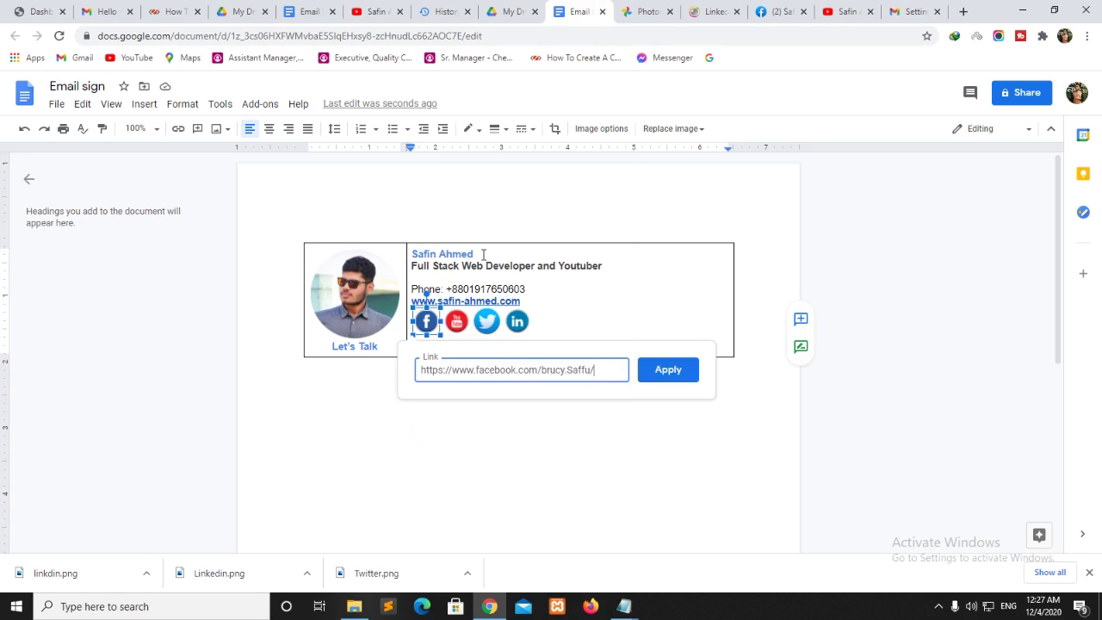
left_click(669, 371)
Link the YouTube icon to the channel address copied from the open YouTube page
left_click(458, 324)
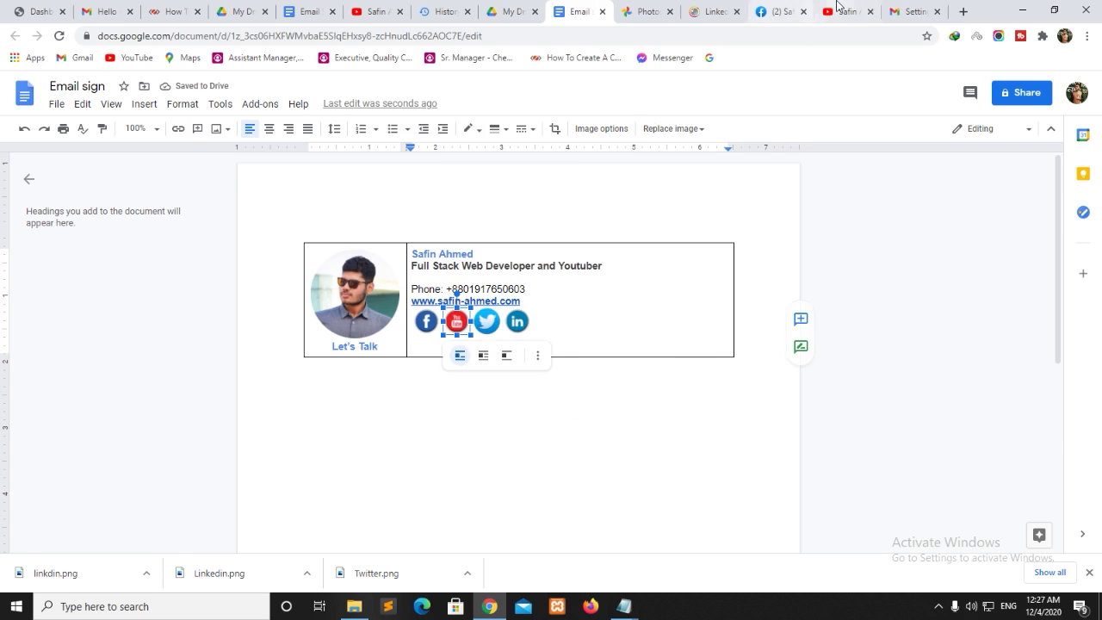
left_click(837, 10)
right_click(144, 41)
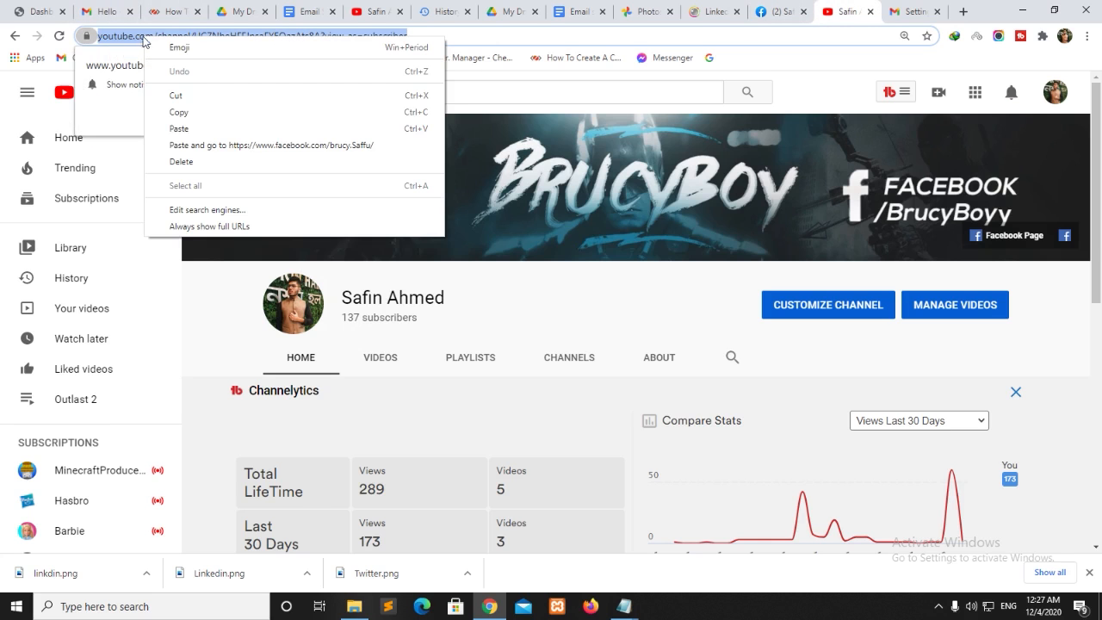
left_click(171, 114)
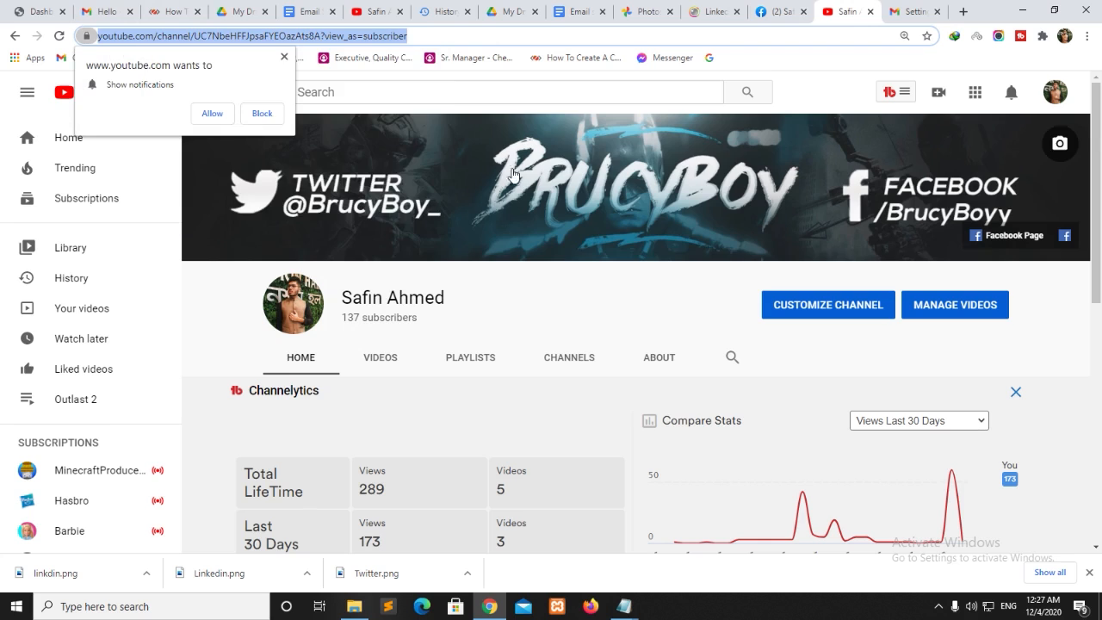
left_click(579, 9)
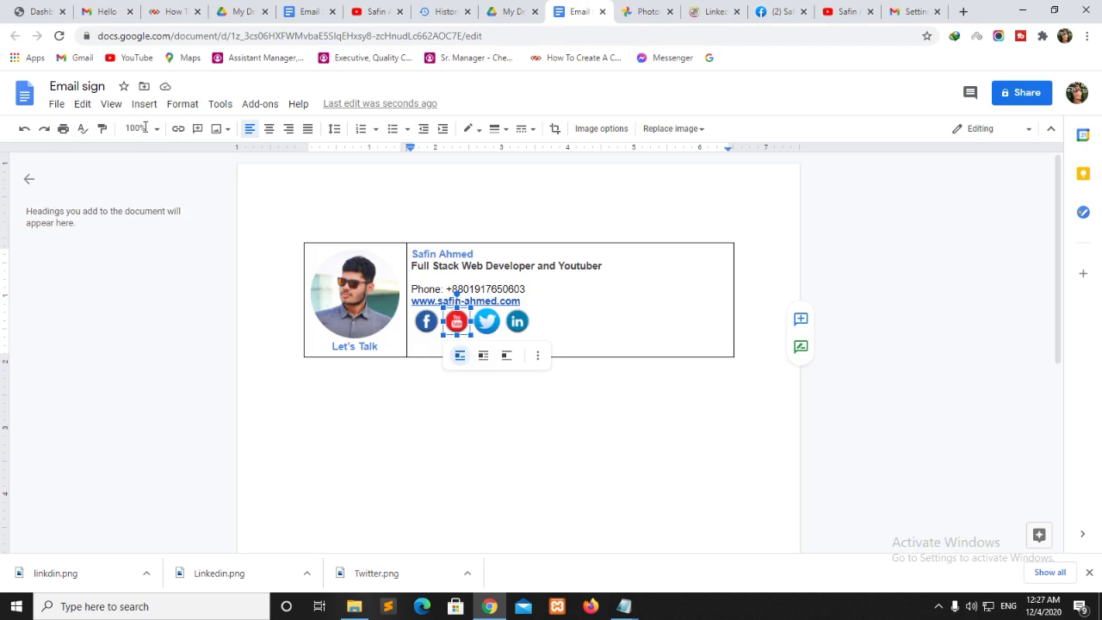
left_click(178, 128)
right_click(516, 371)
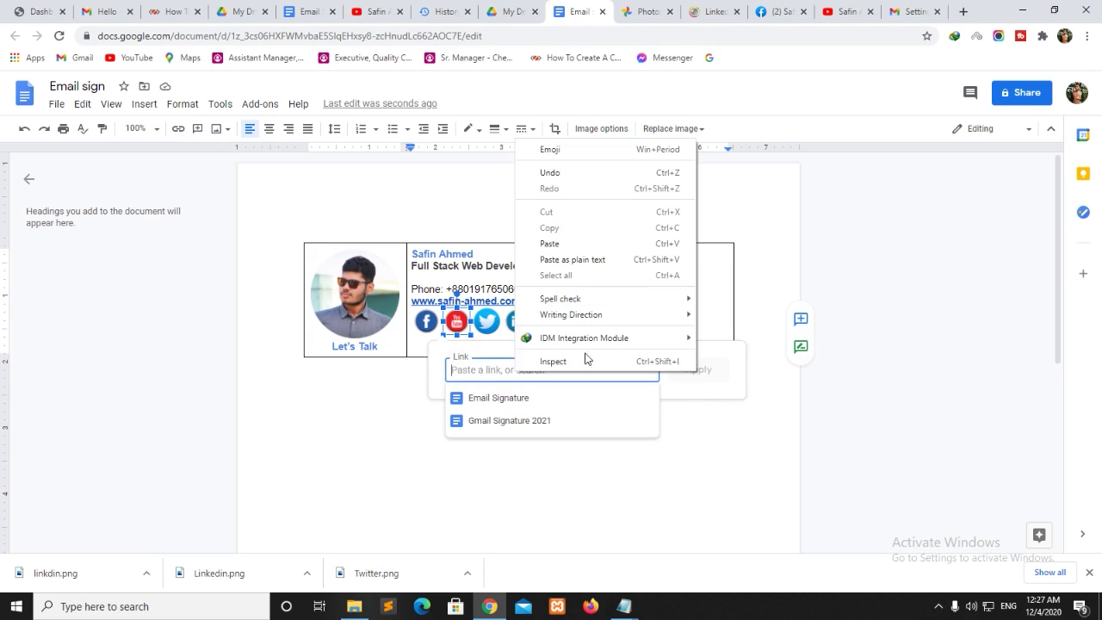
left_click(557, 244)
left_click(709, 378)
left_click(485, 324)
left_click(522, 322)
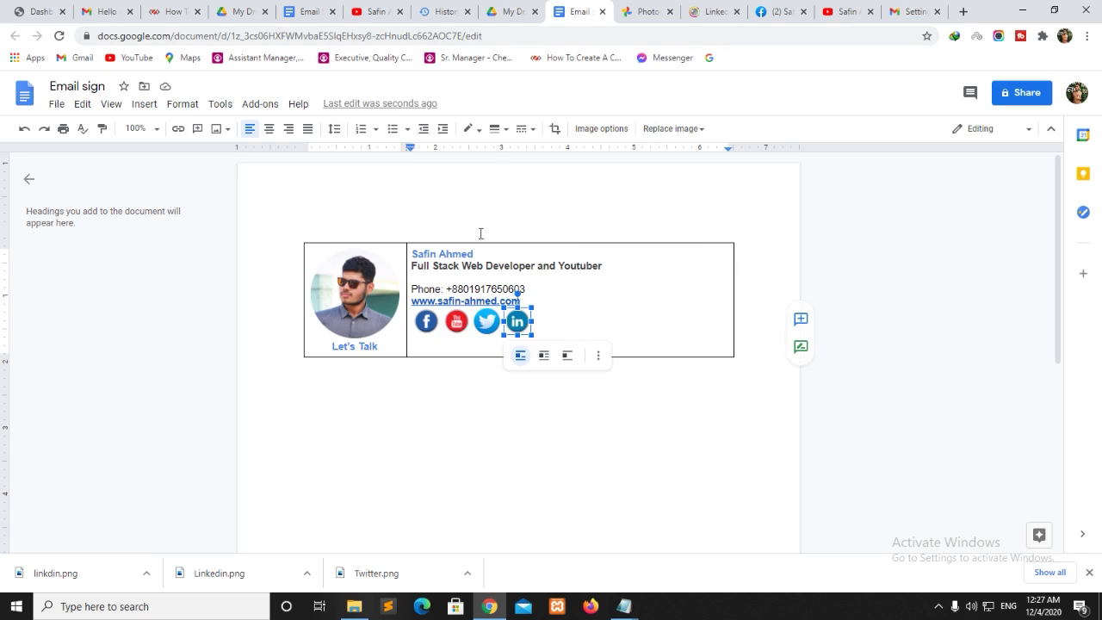
left_click(486, 322)
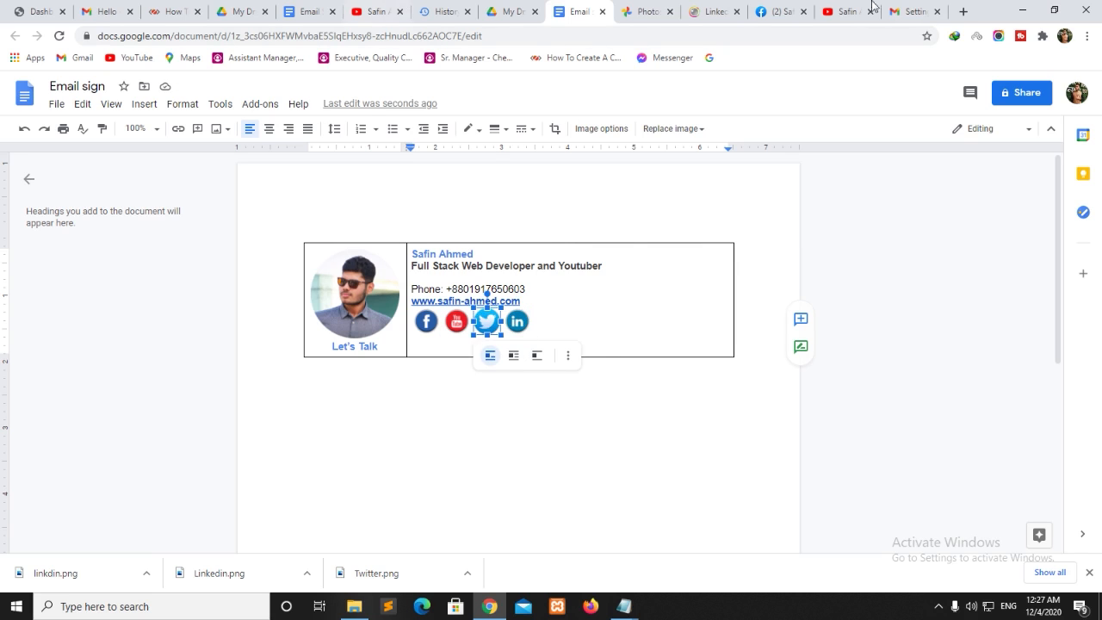
left_click(779, 11)
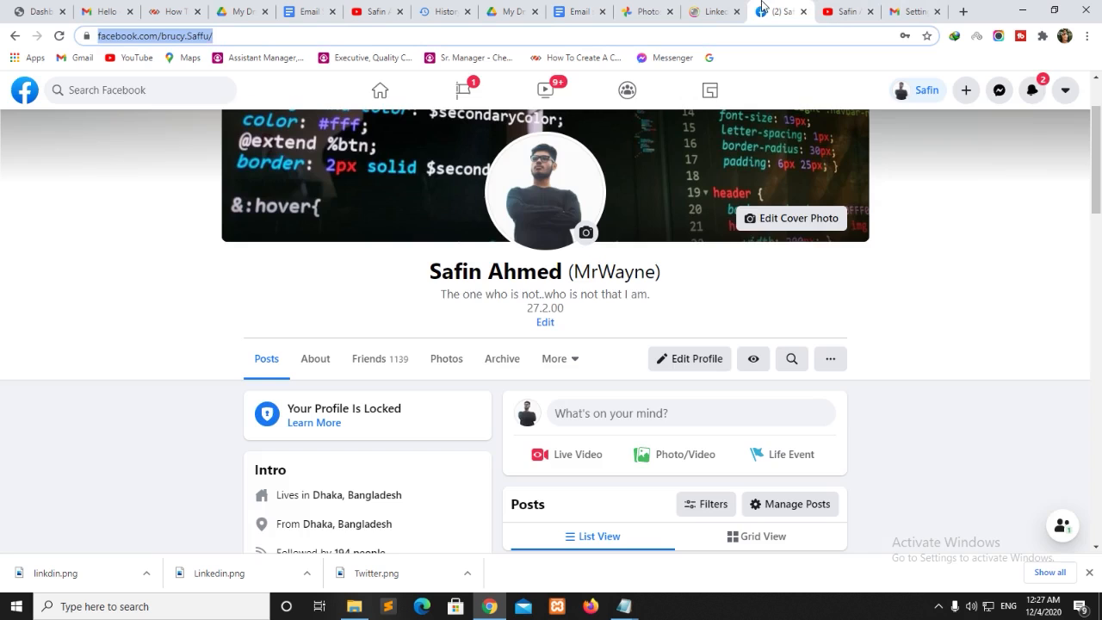
right_click(165, 38)
left_click(211, 110)
left_click(574, 11)
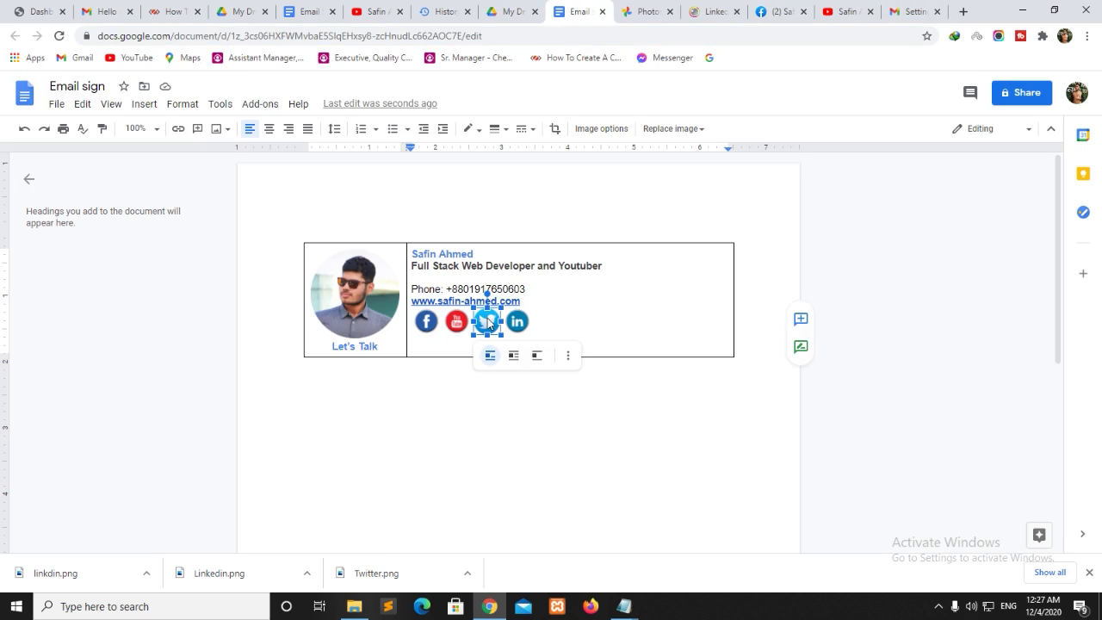
left_click(178, 128)
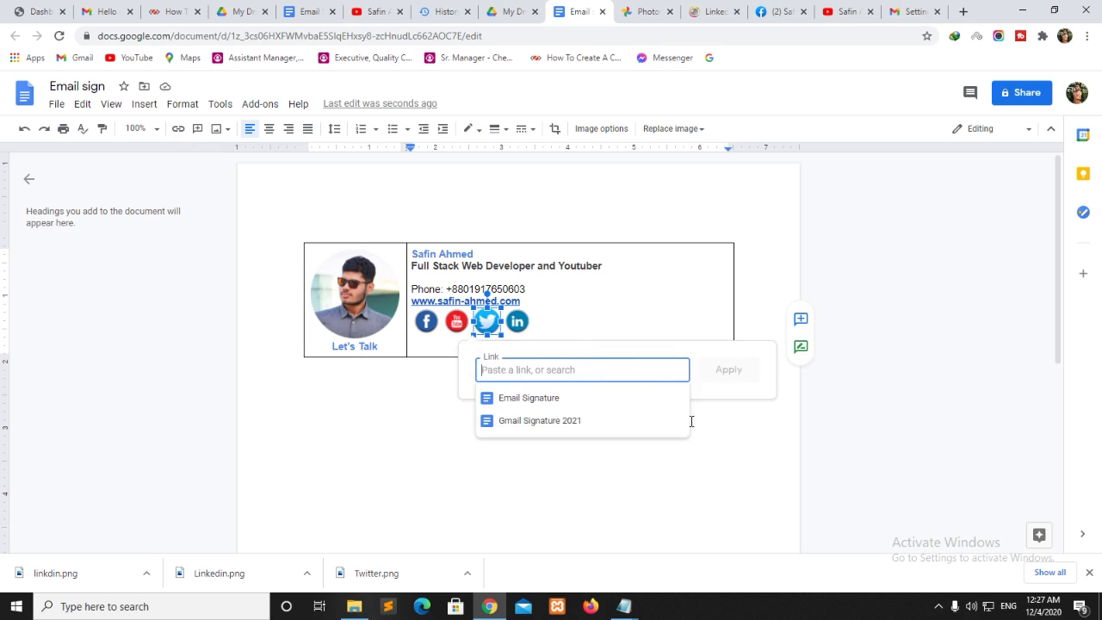
left_click(739, 468)
left_click(516, 321)
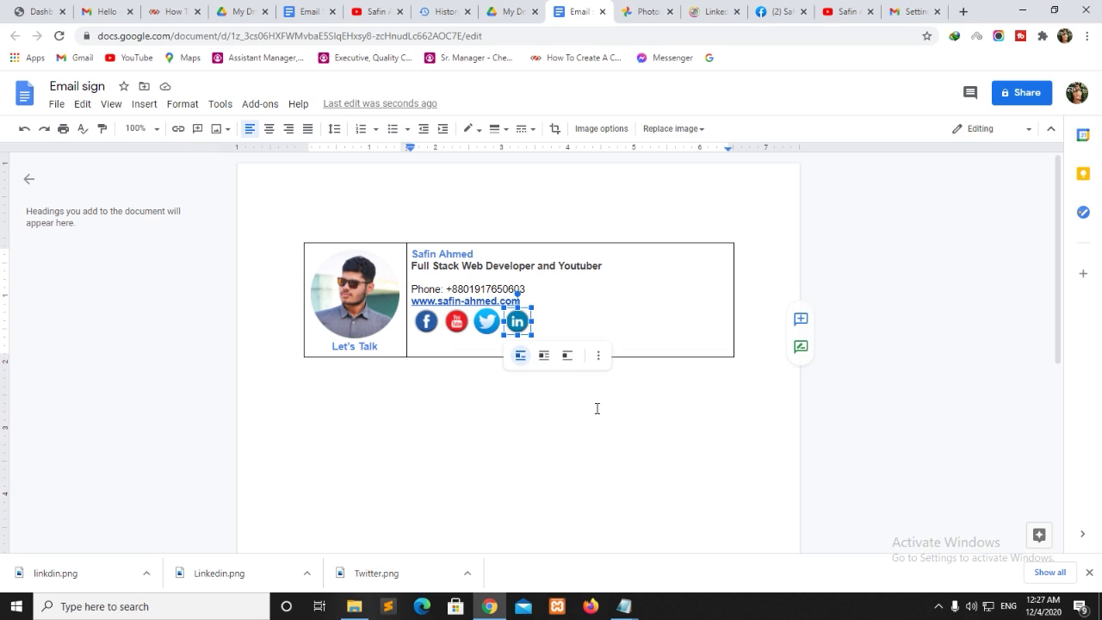
left_click(568, 447)
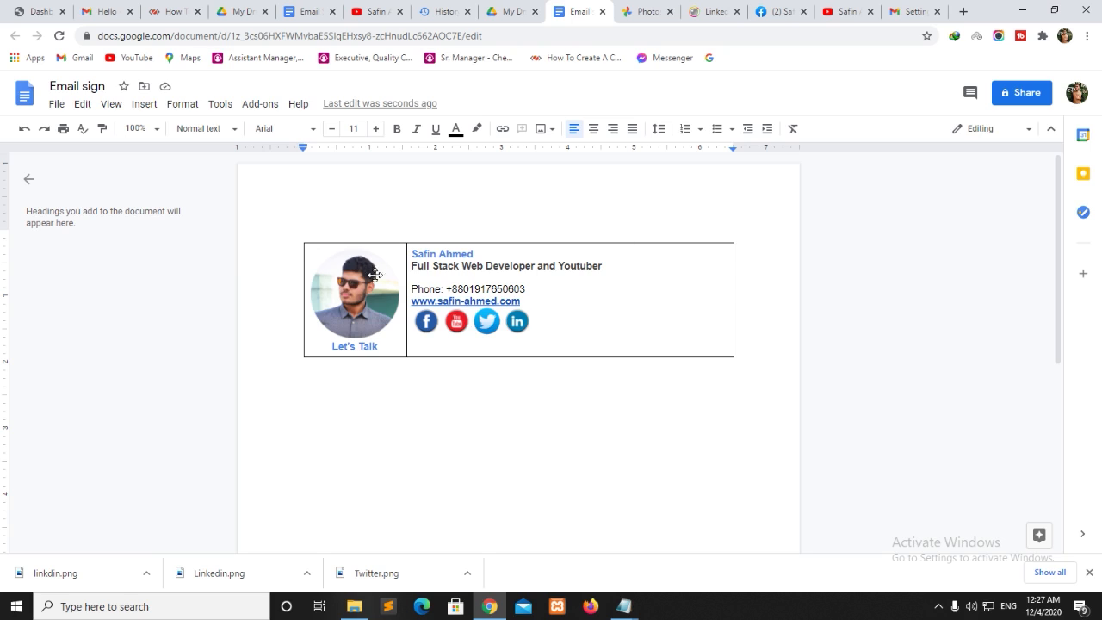
Increase the font size of the name above the job title by a few points
left_click_drag(482, 253, 411, 254)
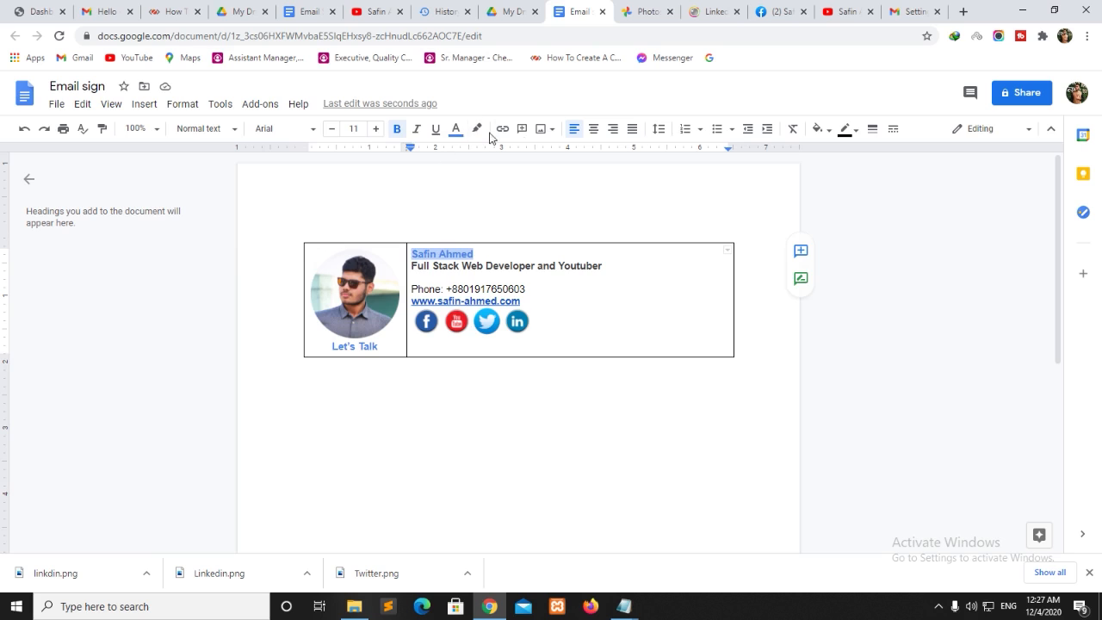
left_click(374, 129)
left_click(374, 129)
left_click(556, 269)
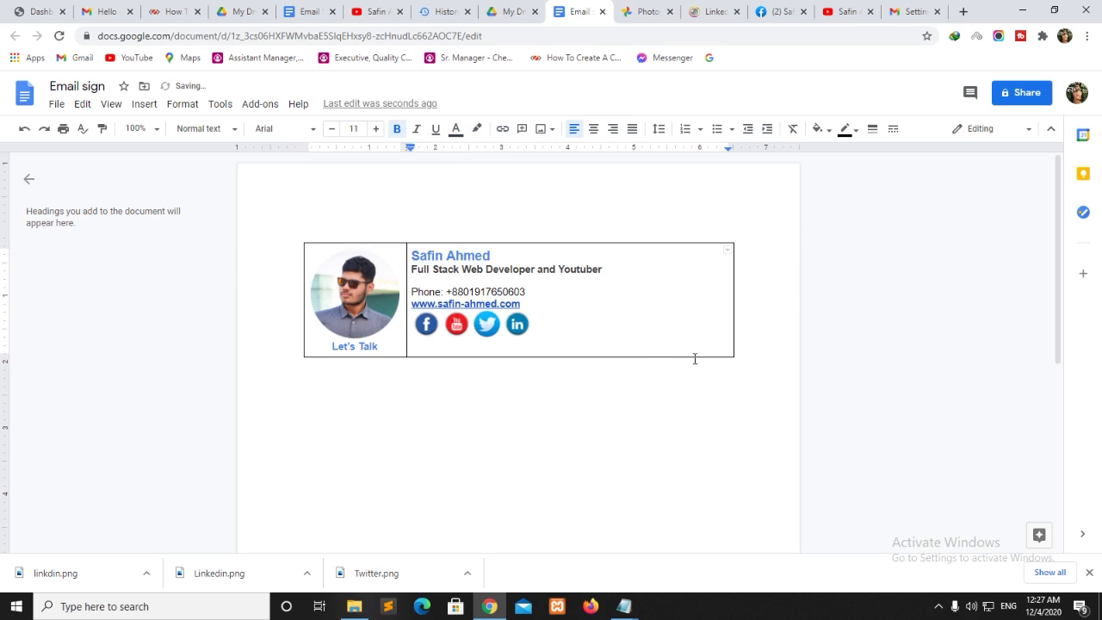
left_click(594, 323)
Select the whole signature table and set its border width to 0pt
left_click(728, 391)
left_click_drag(486, 354, 387, 320)
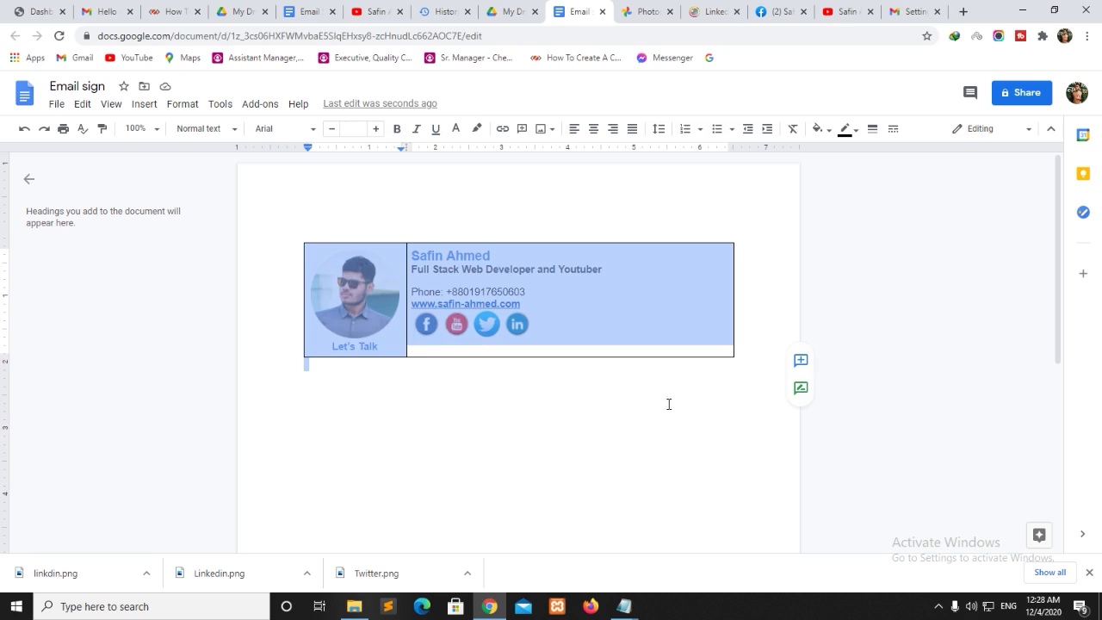
left_click(873, 131)
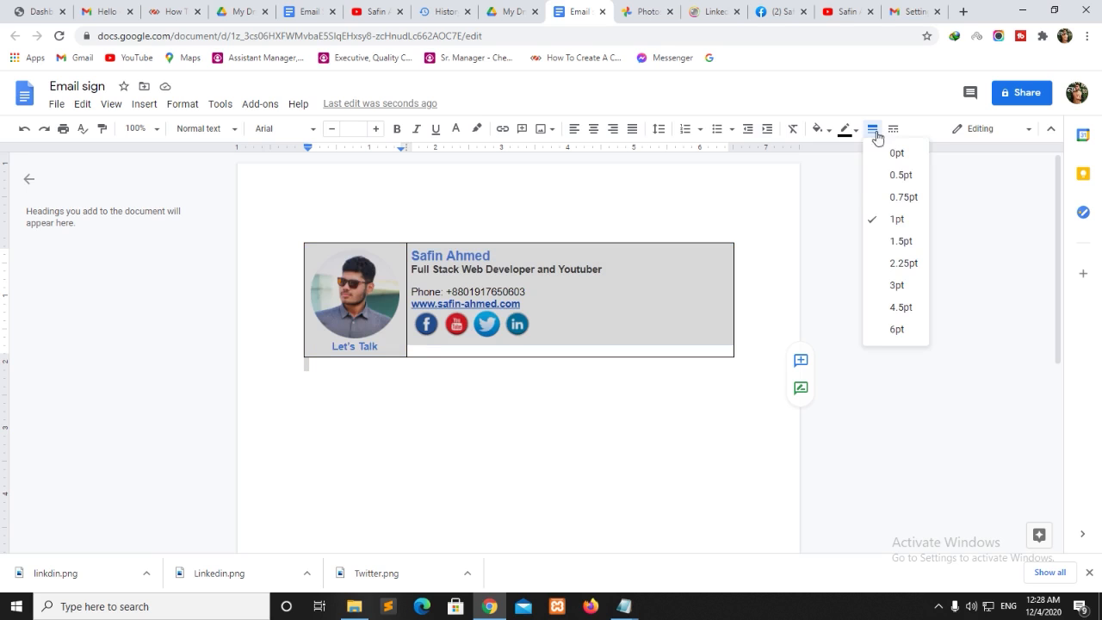
left_click(897, 157)
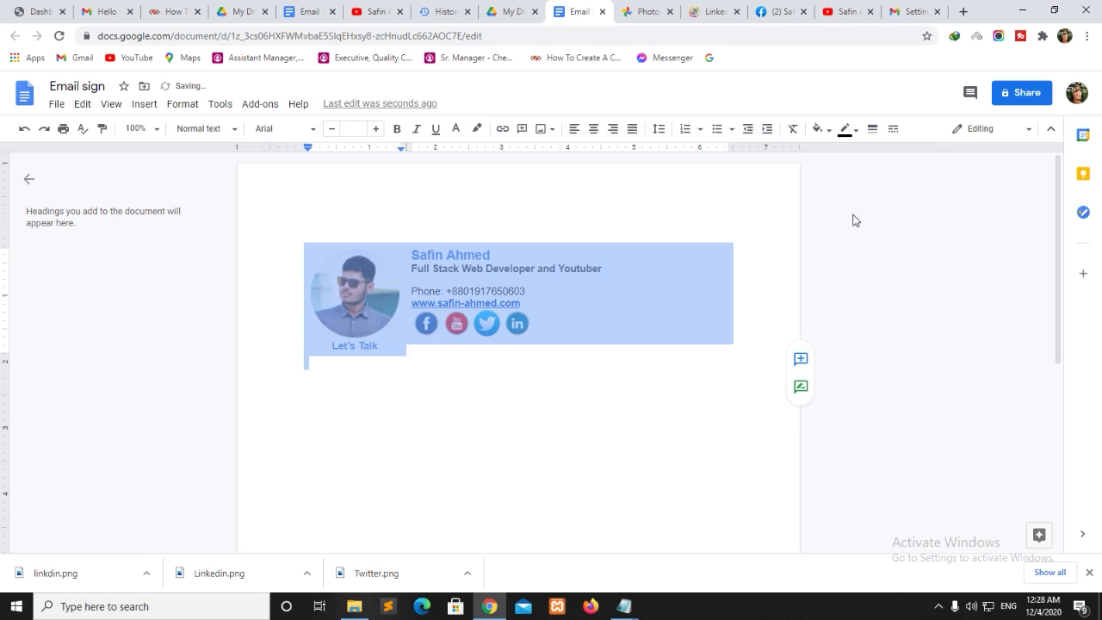
left_click(503, 373)
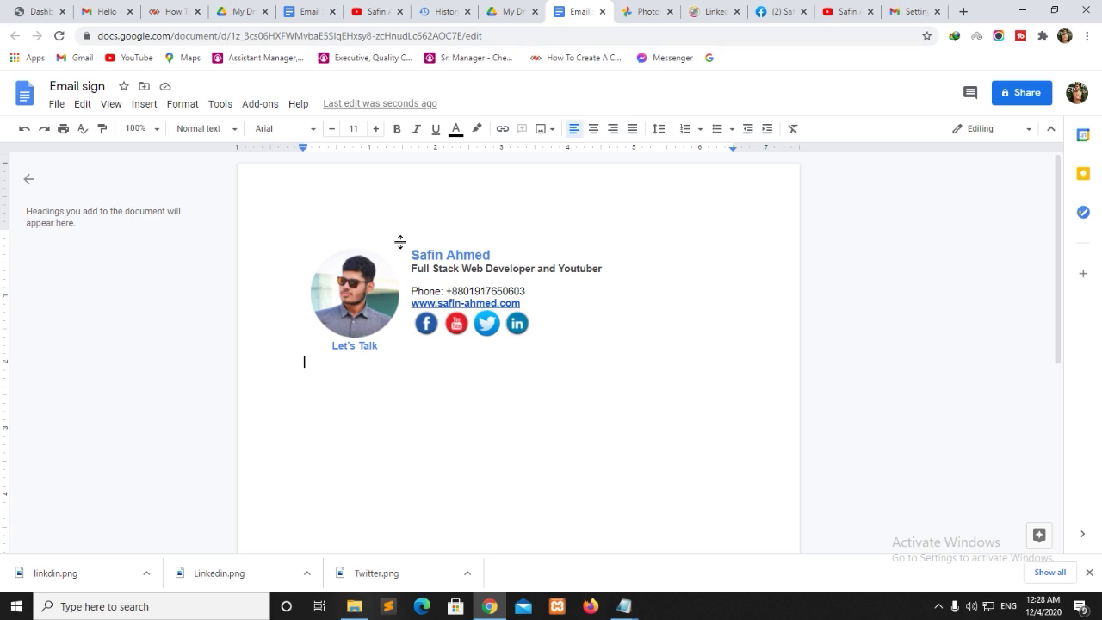
left_click(289, 263)
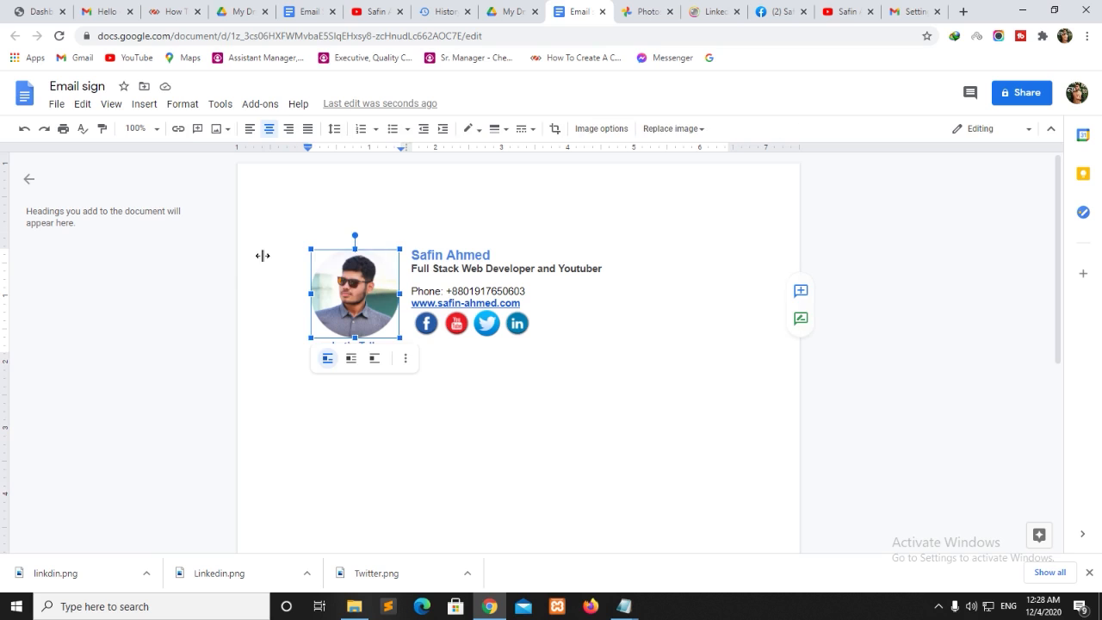
left_click(365, 229)
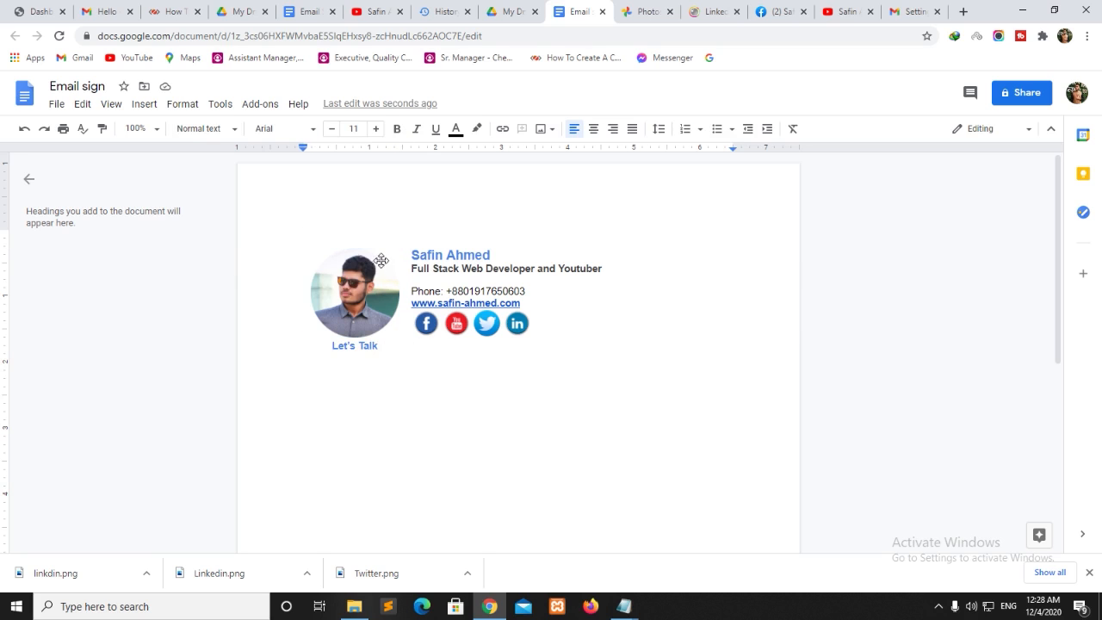
left_click(399, 248)
left_click(380, 228)
left_click(287, 273)
left_click(394, 237)
left_click(399, 248)
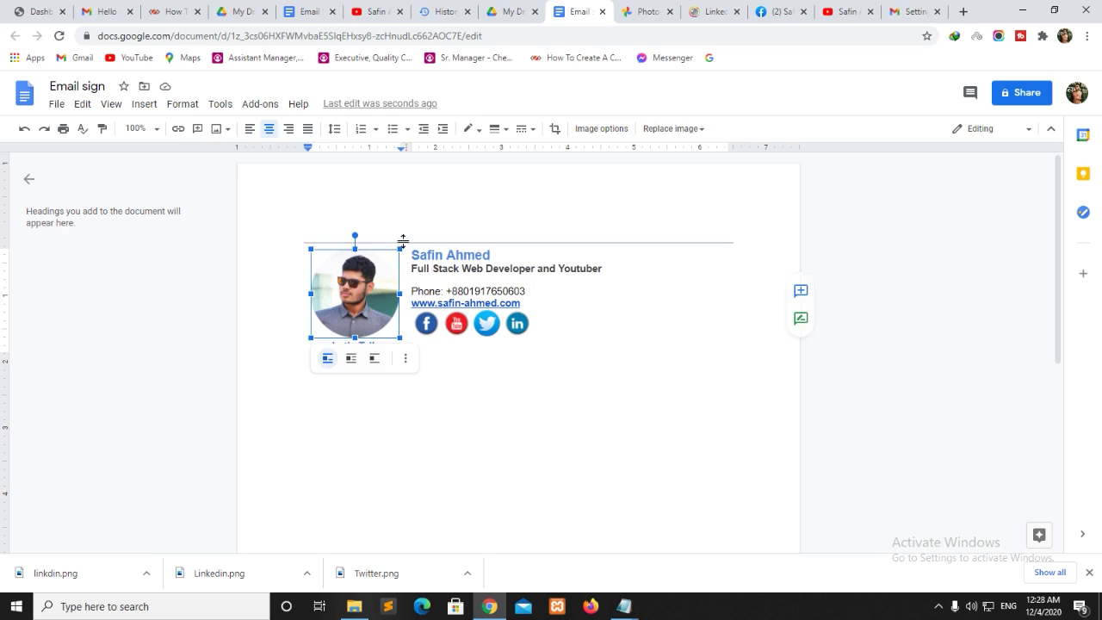
left_click(404, 242)
left_click(319, 270)
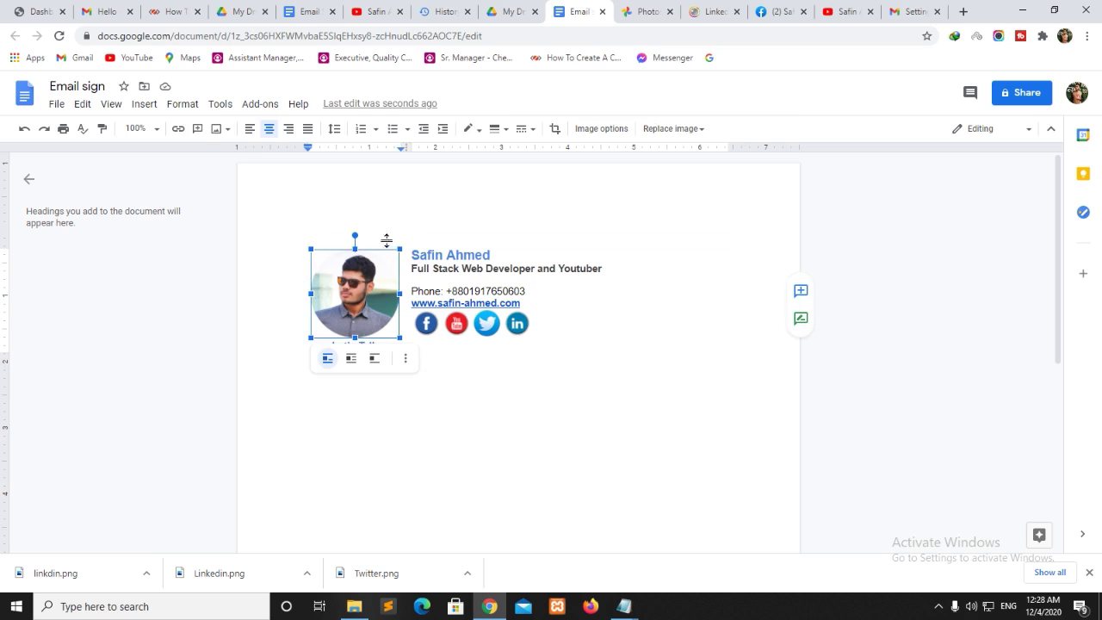
left_click(654, 268)
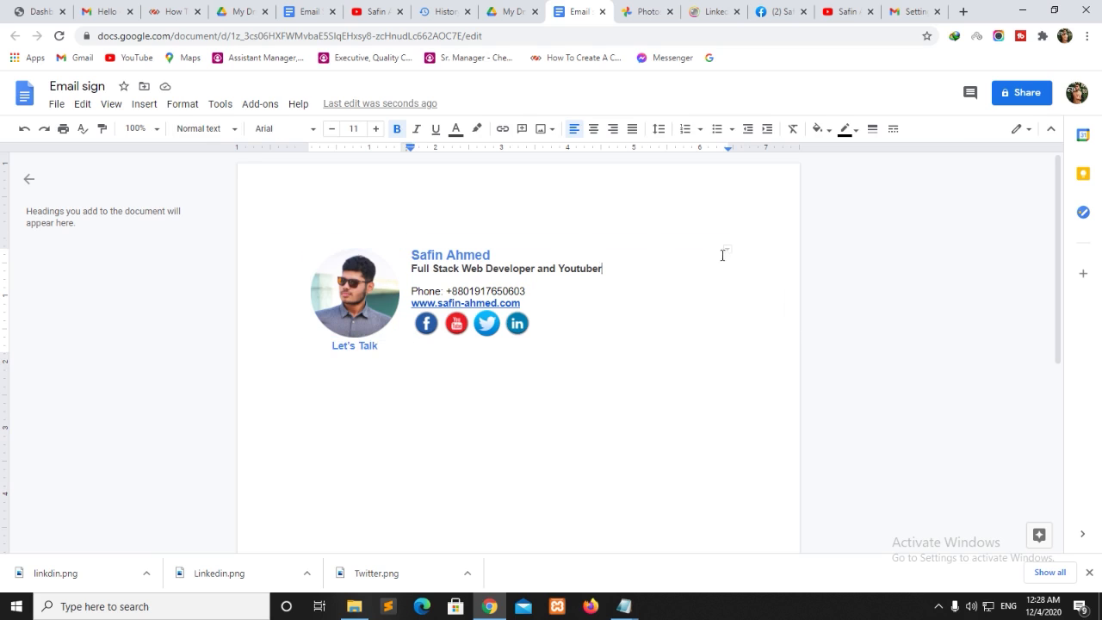
left_click(298, 251)
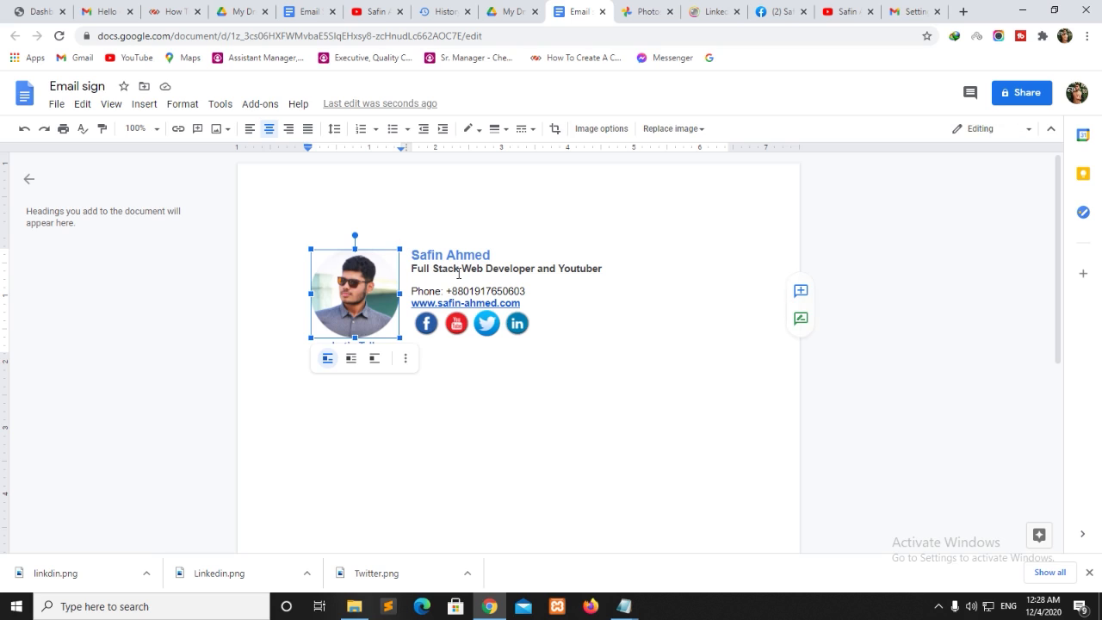
left_click(482, 379)
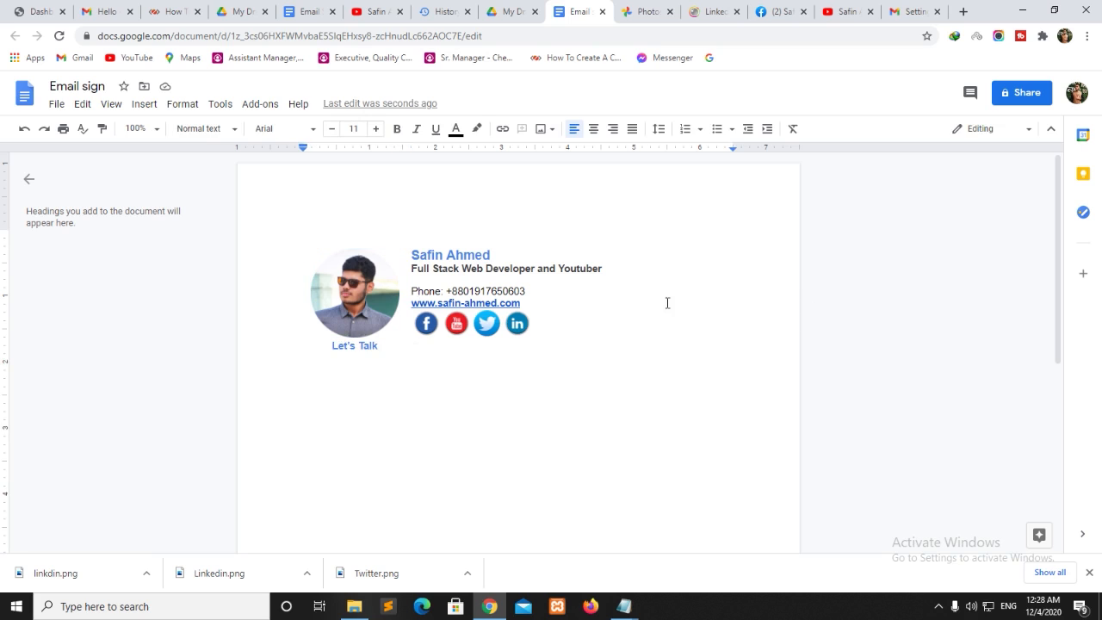
Set the left border of the contact details cell to a width of 1.5pt
left_click(615, 303)
left_click(727, 249)
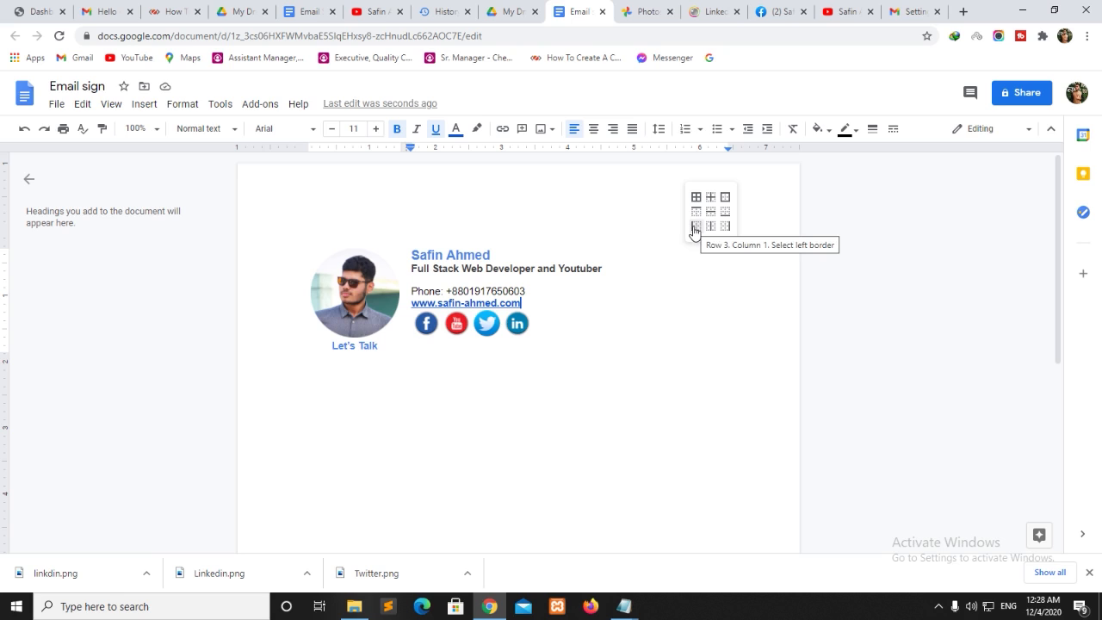
left_click(695, 229)
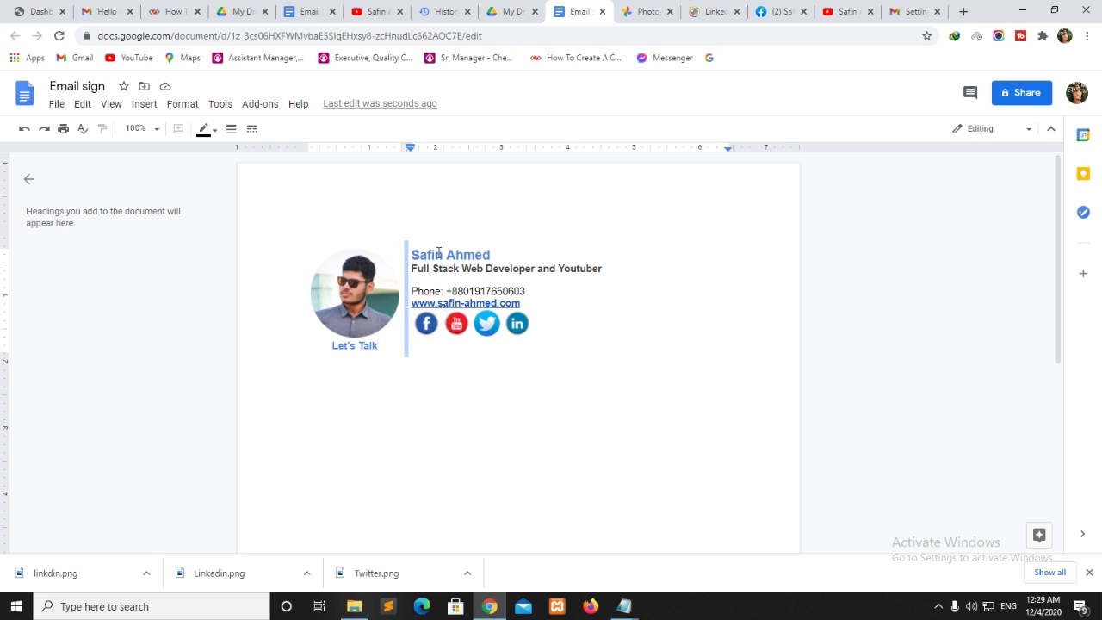
left_click(233, 132)
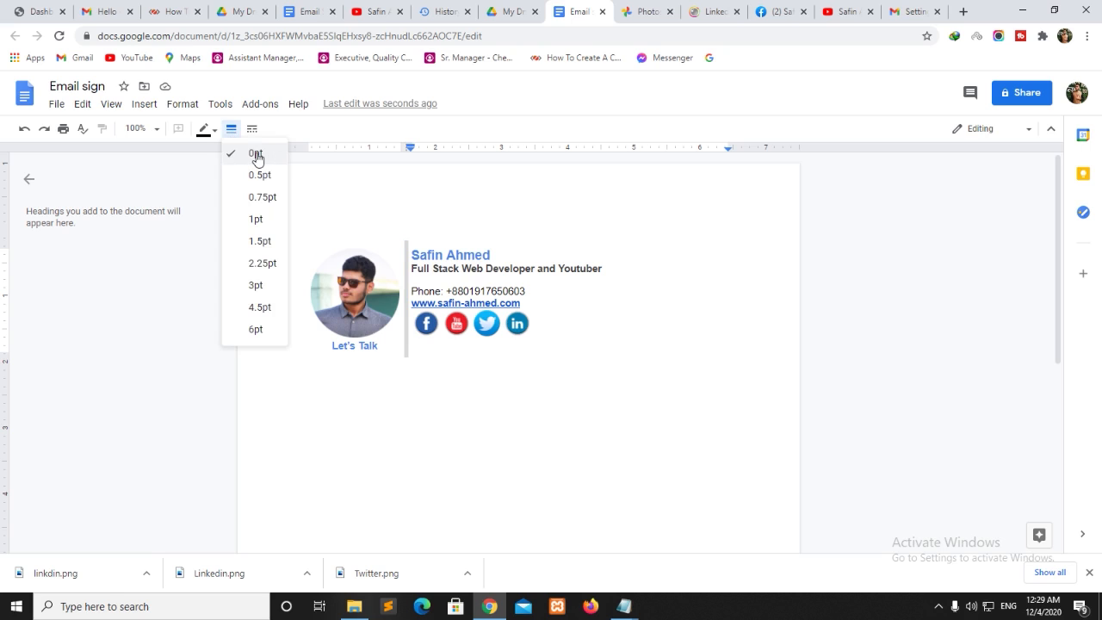
left_click(261, 243)
left_click(612, 336)
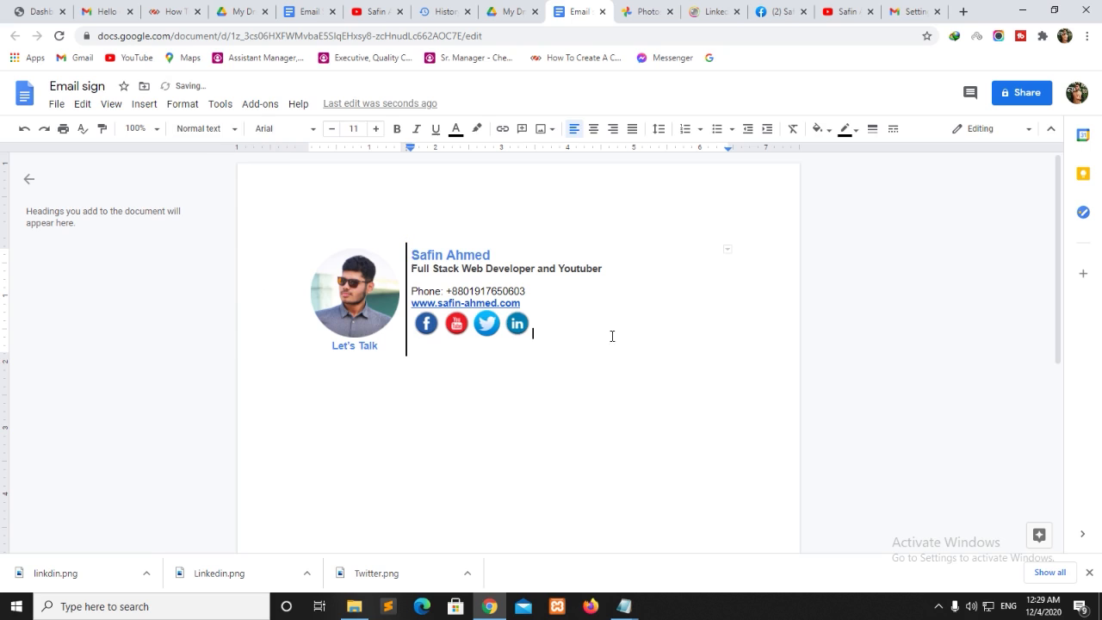
Change the color of the vertical divider between the photo and the contact details to blue
left_click(405, 259)
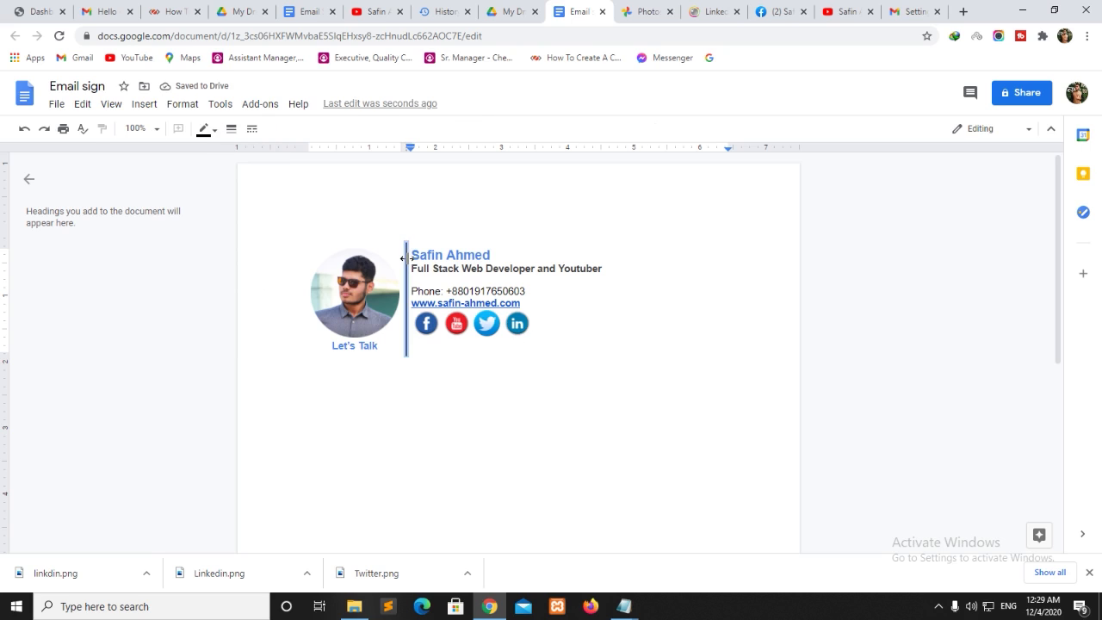
left_click(231, 129)
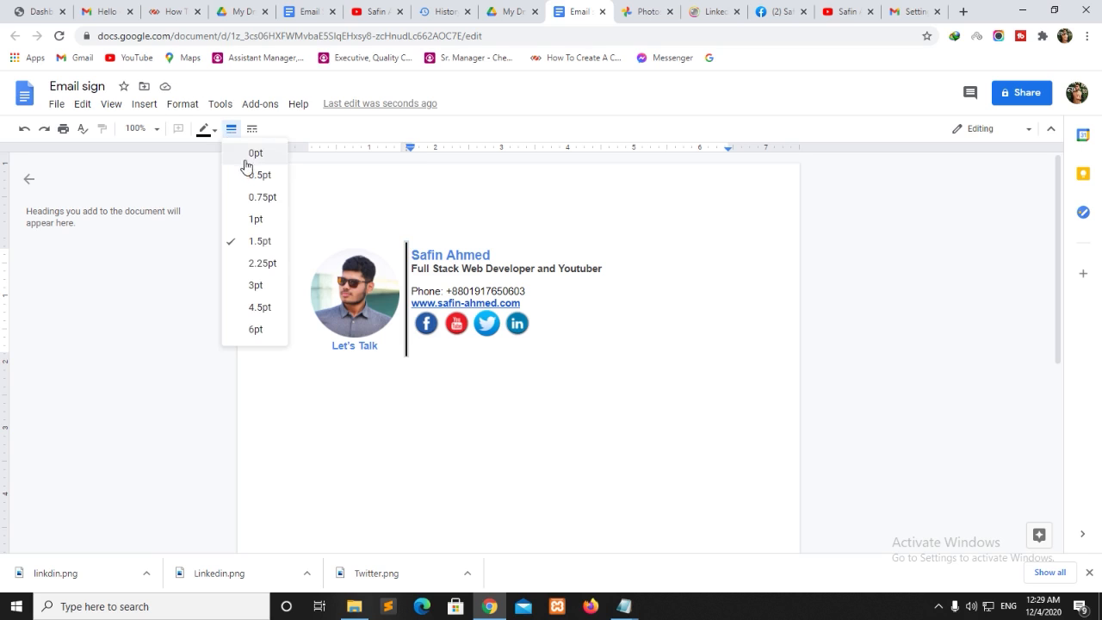
left_click(206, 131)
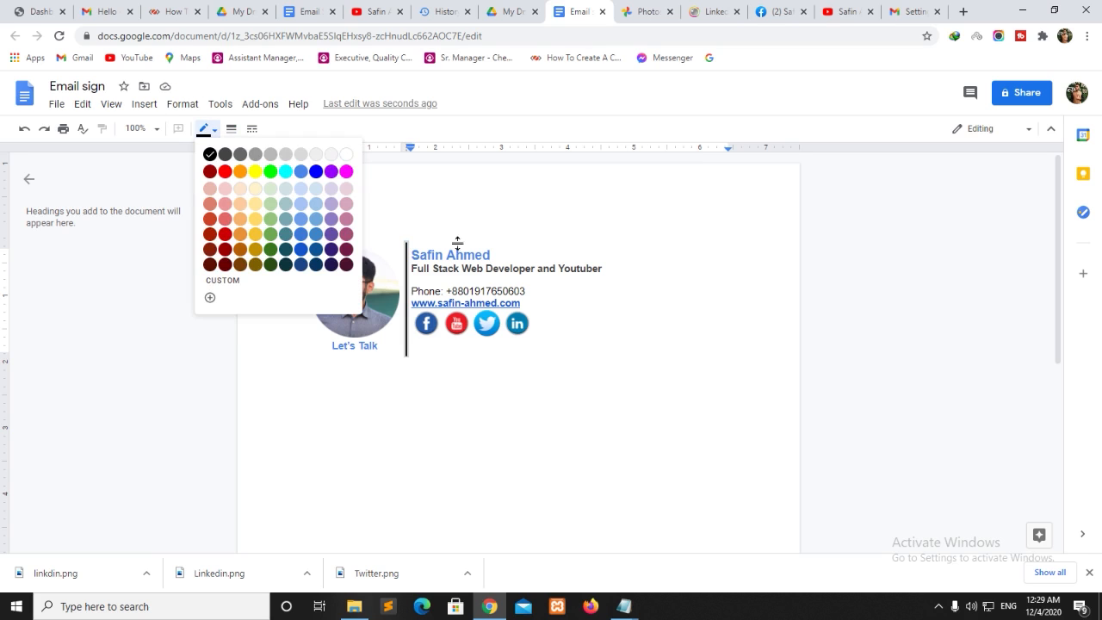
left_click(302, 171)
left_click(606, 348)
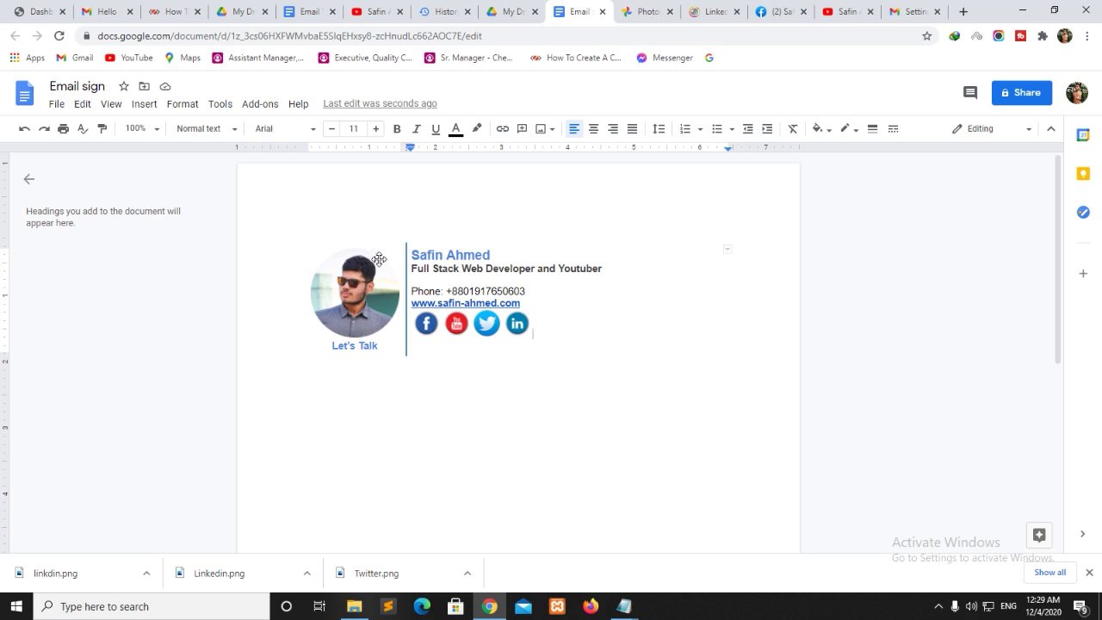
Indent all contact details and social icons in the second cell to 0.13 on the ruler
mouse_move(533, 356)
left_mouse_down()
mouse_move(528, 345)
mouse_move(473, 339)
mouse_move(473, 366)
mouse_move(482, 322)
mouse_move(413, 274)
mouse_move(411, 257)
left_mouse_up()
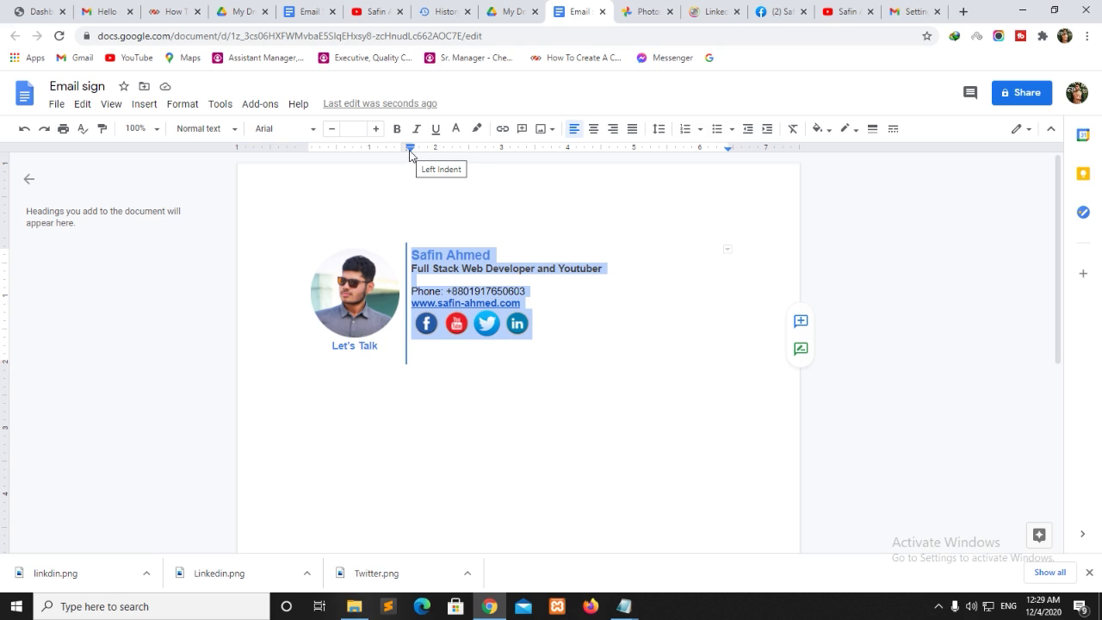
left_click_drag(410, 152, 413, 153)
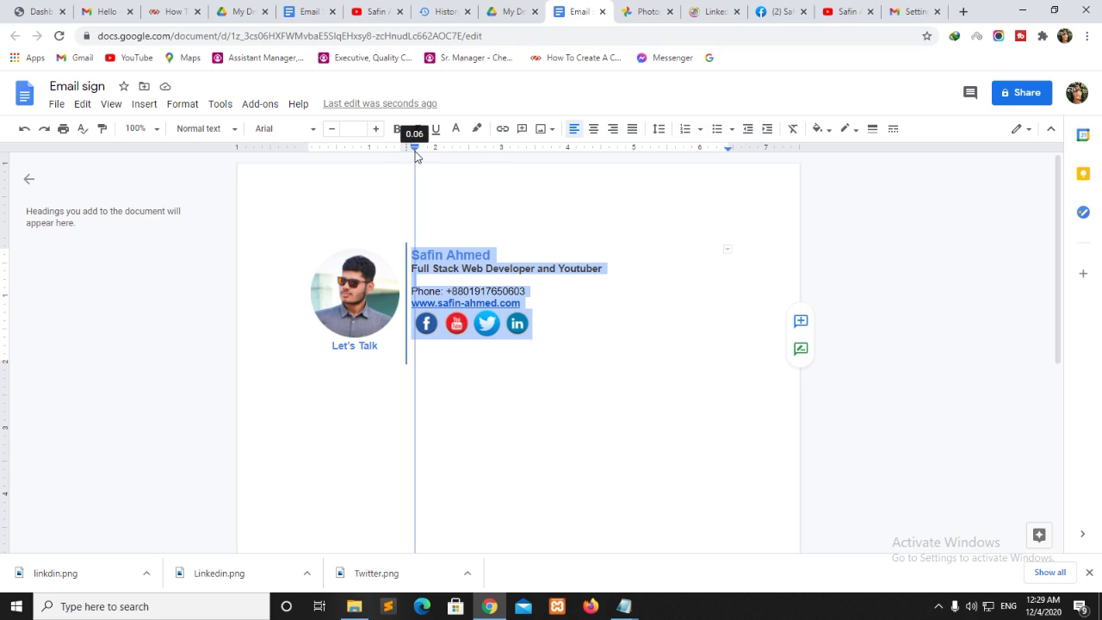
left_click_drag(414, 154, 418, 154)
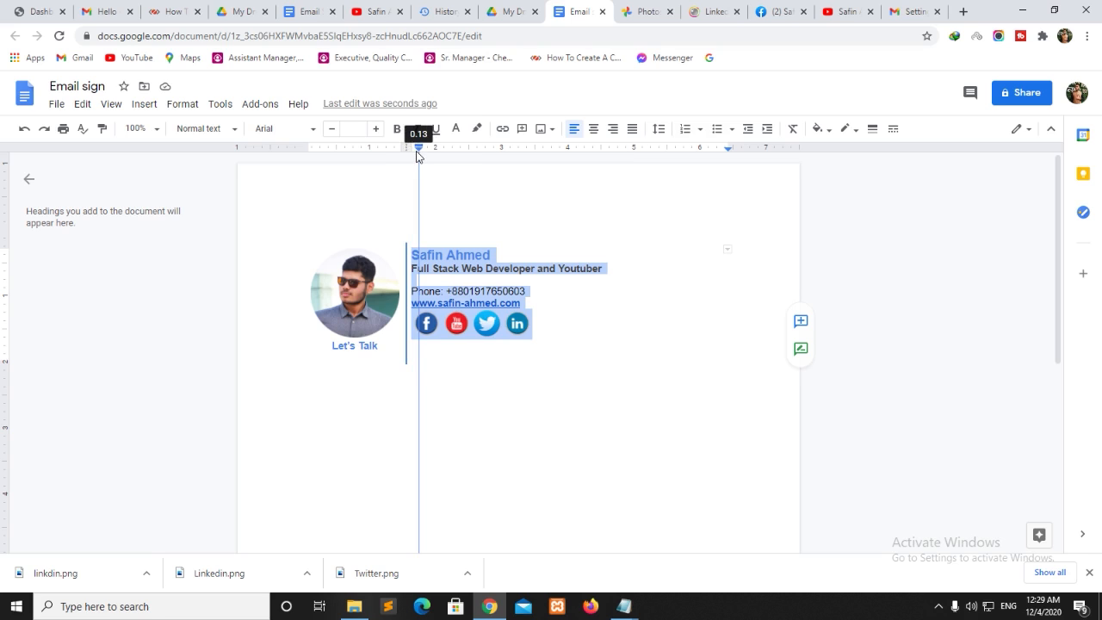
left_click_drag(416, 153, 414, 150)
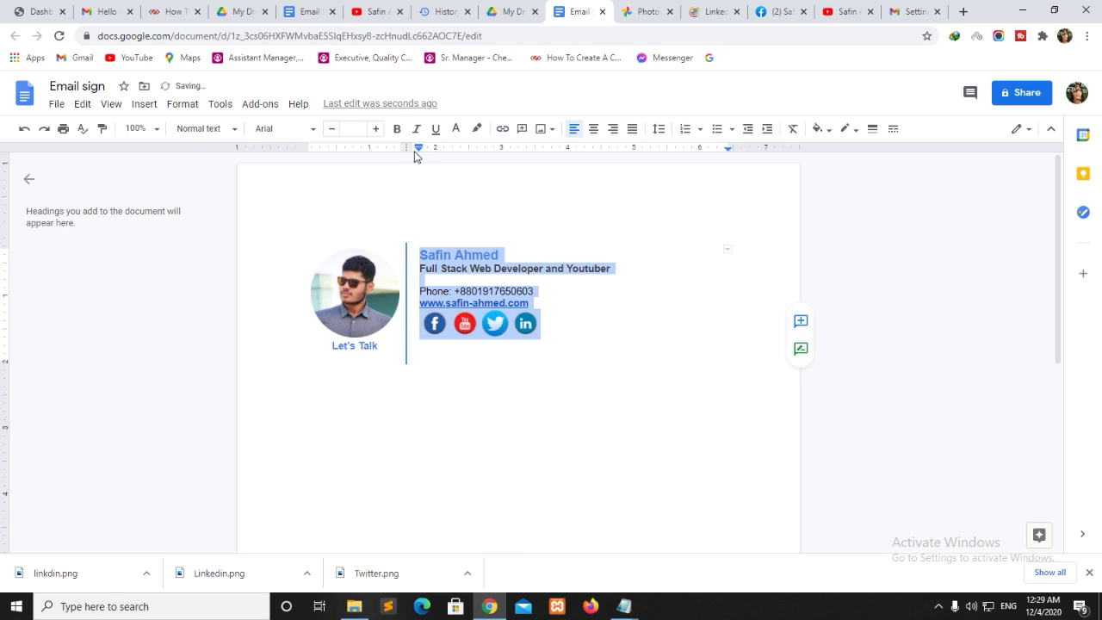
left_click(589, 360)
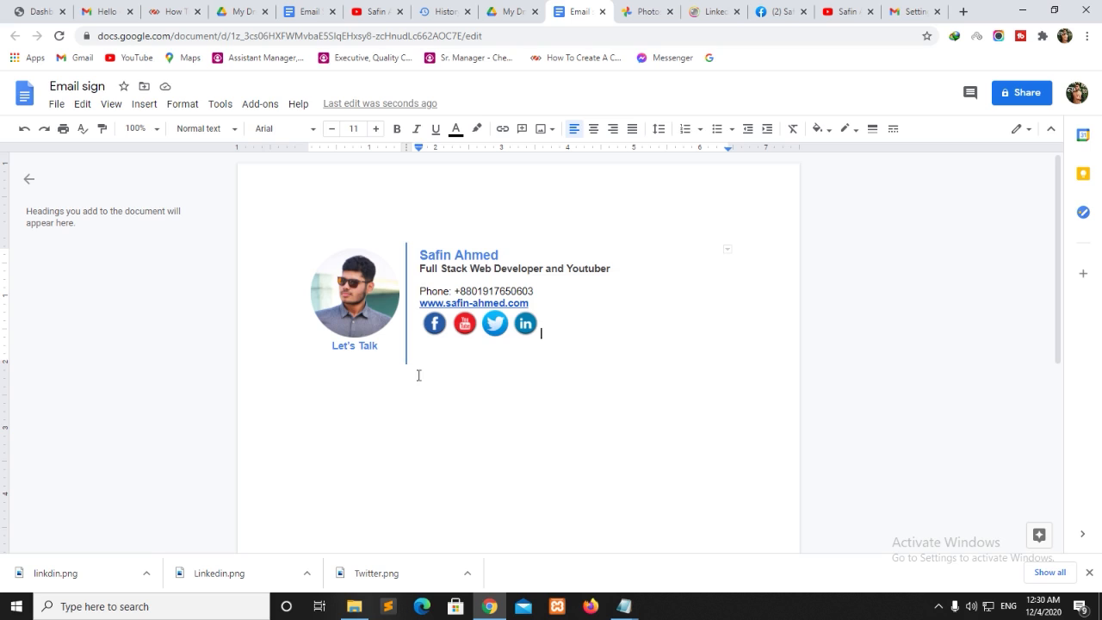
Select the whole document and copy the finished signature table
left_click(556, 384)
key("ctrl+a")
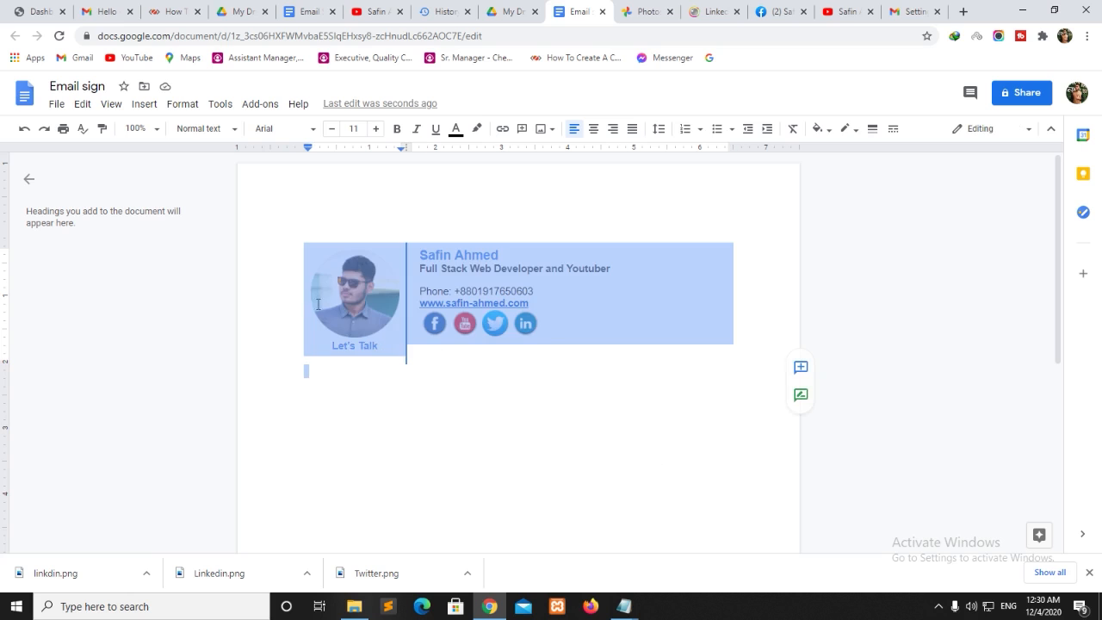
right_click(333, 306)
left_click(351, 233)
right_click(388, 286)
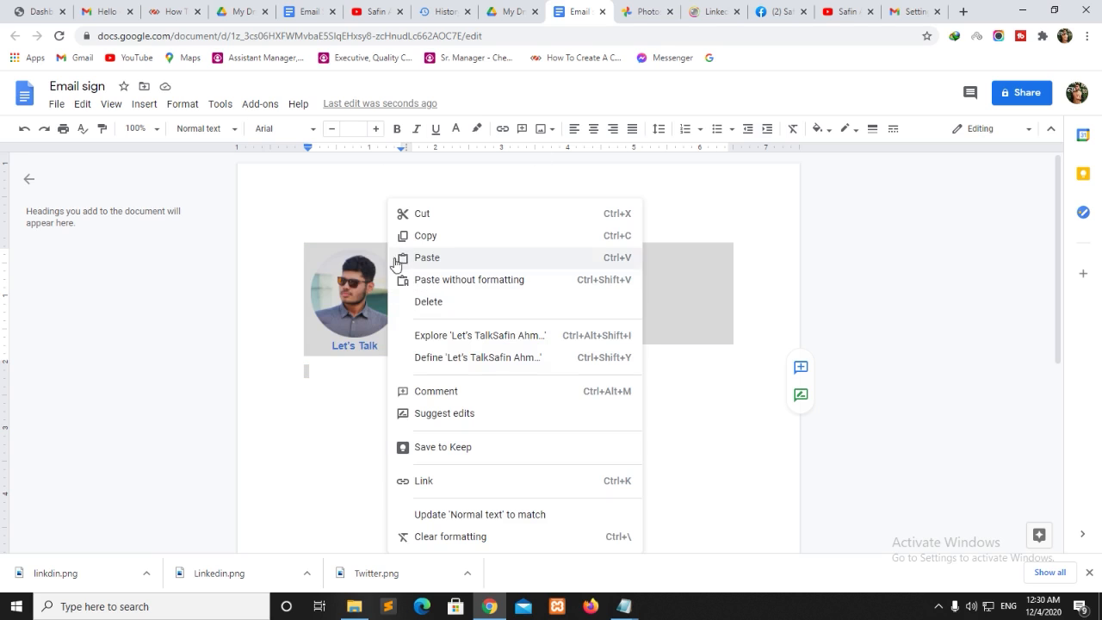
left_click(425, 236)
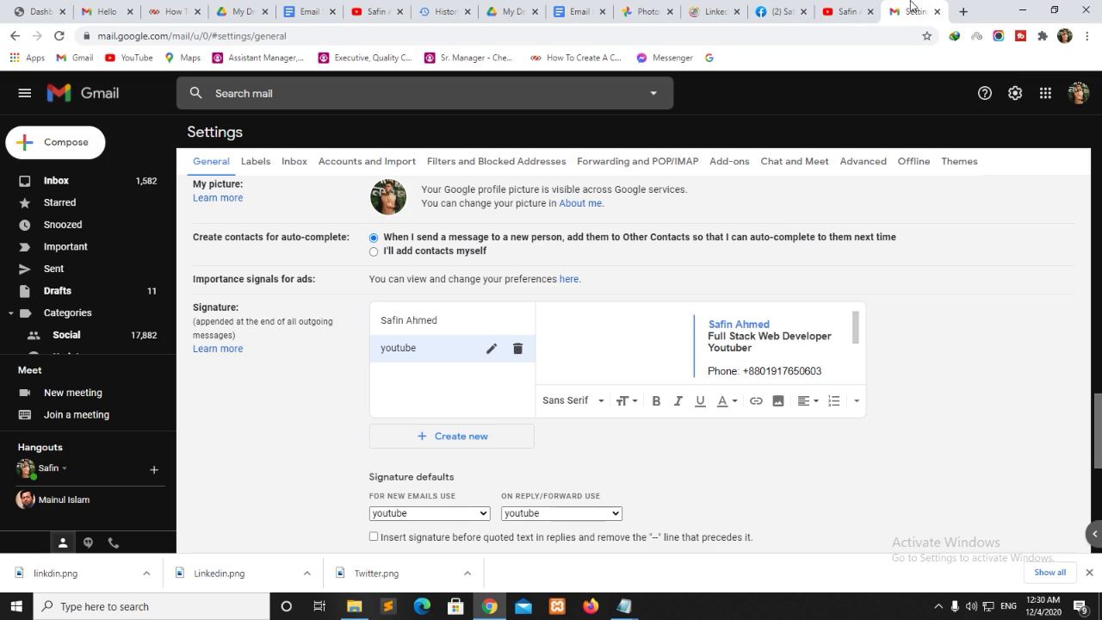
In the Gmail settings page, return to the inbox and discard the unsaved settings changes
scroll(696, 249, "up", 3)
left_click(56, 96)
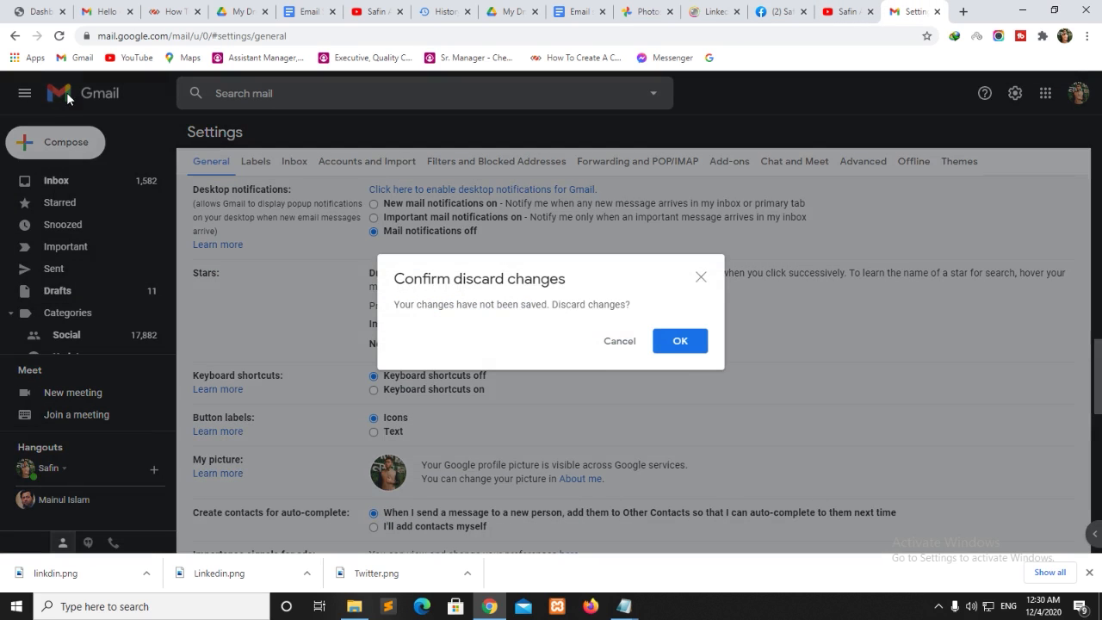
left_click(693, 339)
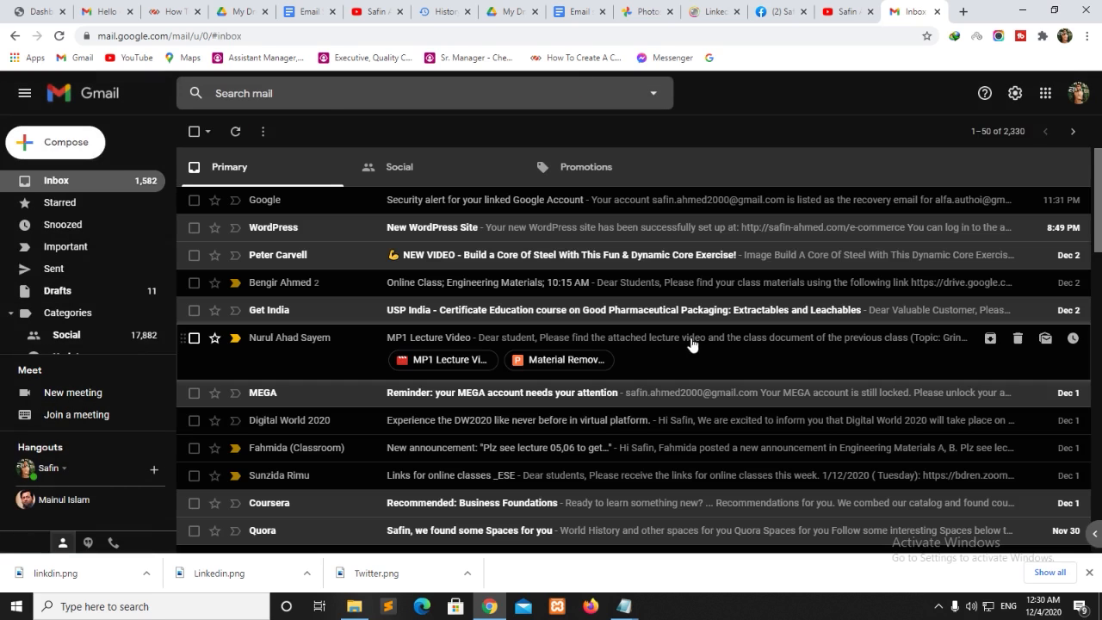
left_click(1078, 93)
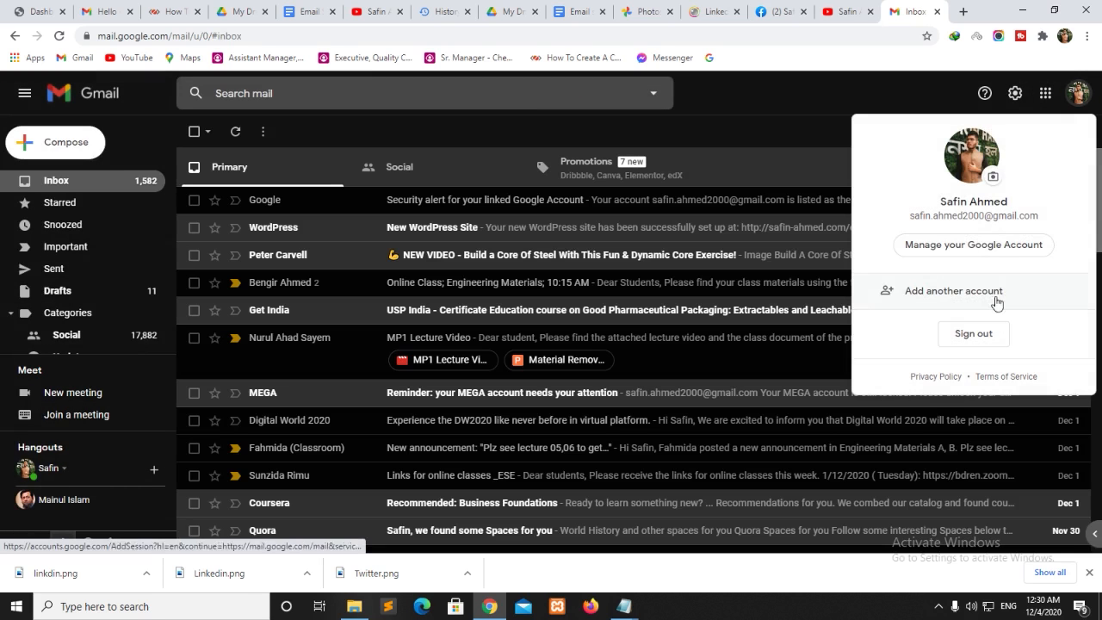
left_click(1086, 95)
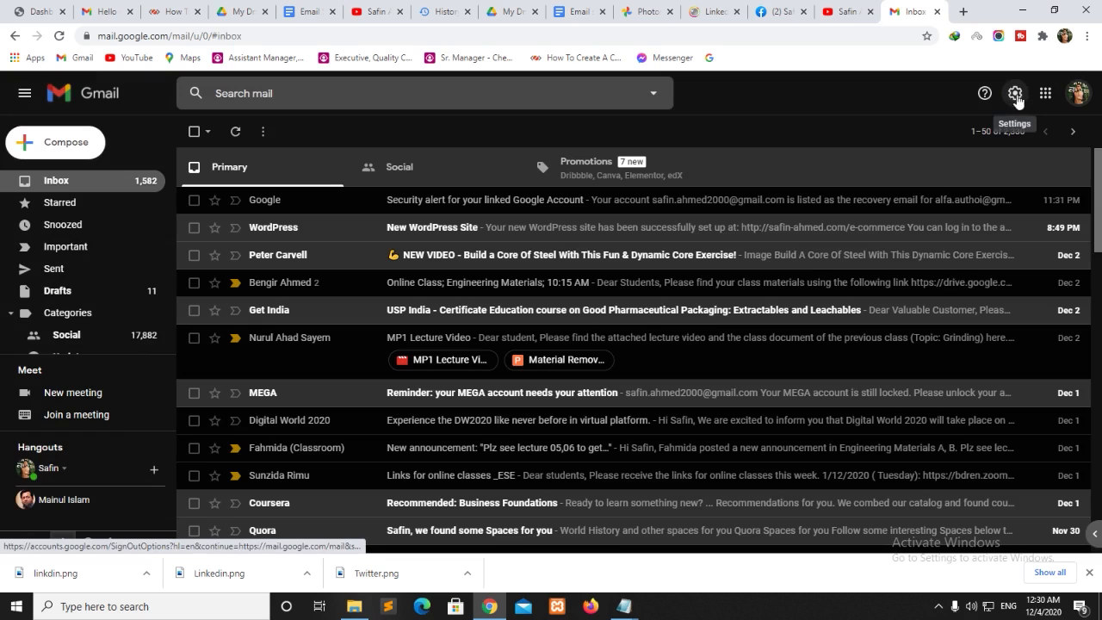
Open the full Gmail settings and go to the Signature section of the general settings
left_click(1013, 95)
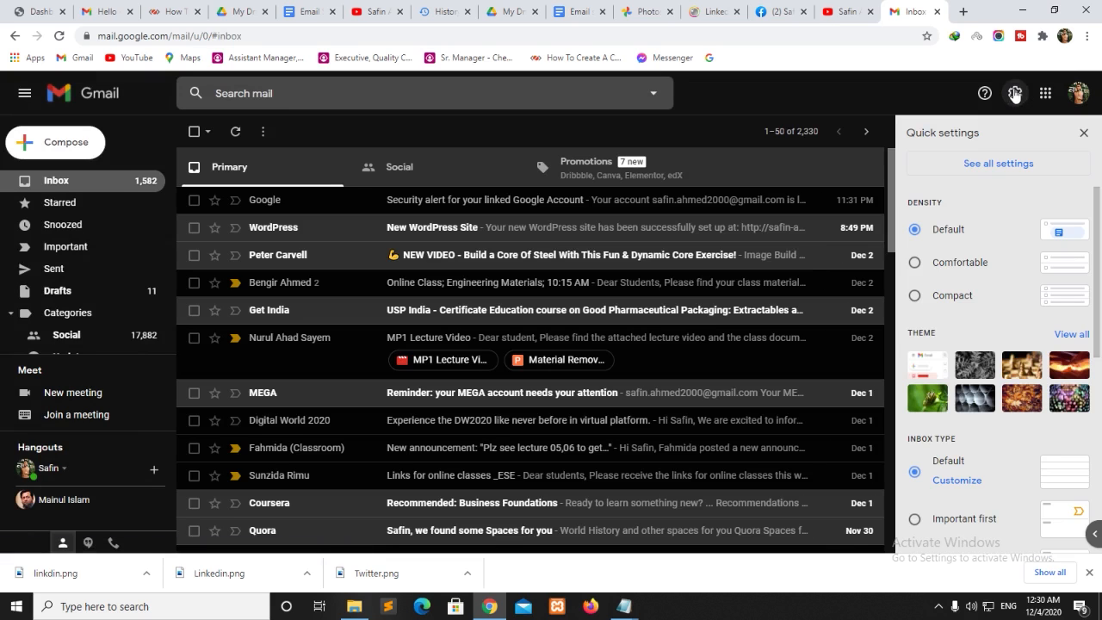
left_click(1003, 168)
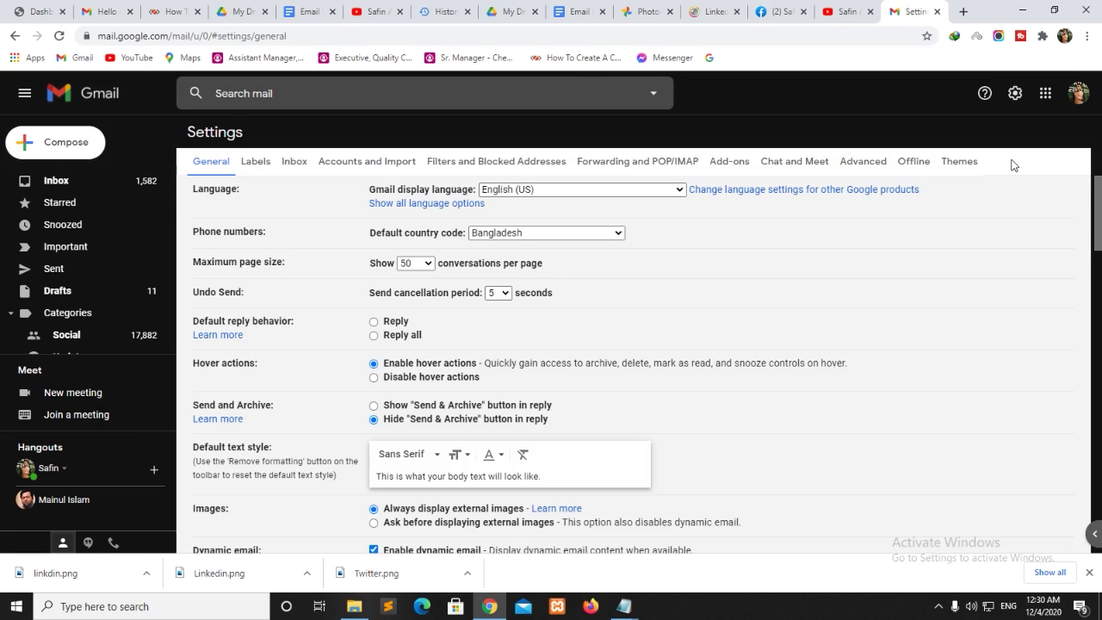
scroll(570, 379, "down", 15)
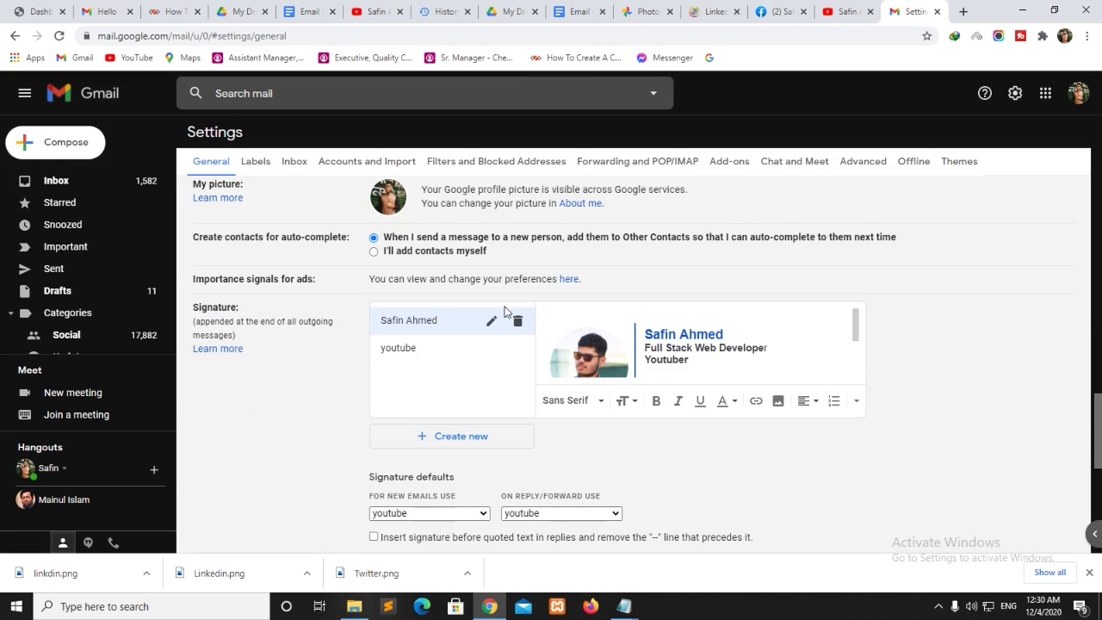
Delete the entire existing content of the signature named youtube and dismiss the download overlay
left_click(401, 358)
double_click(631, 355)
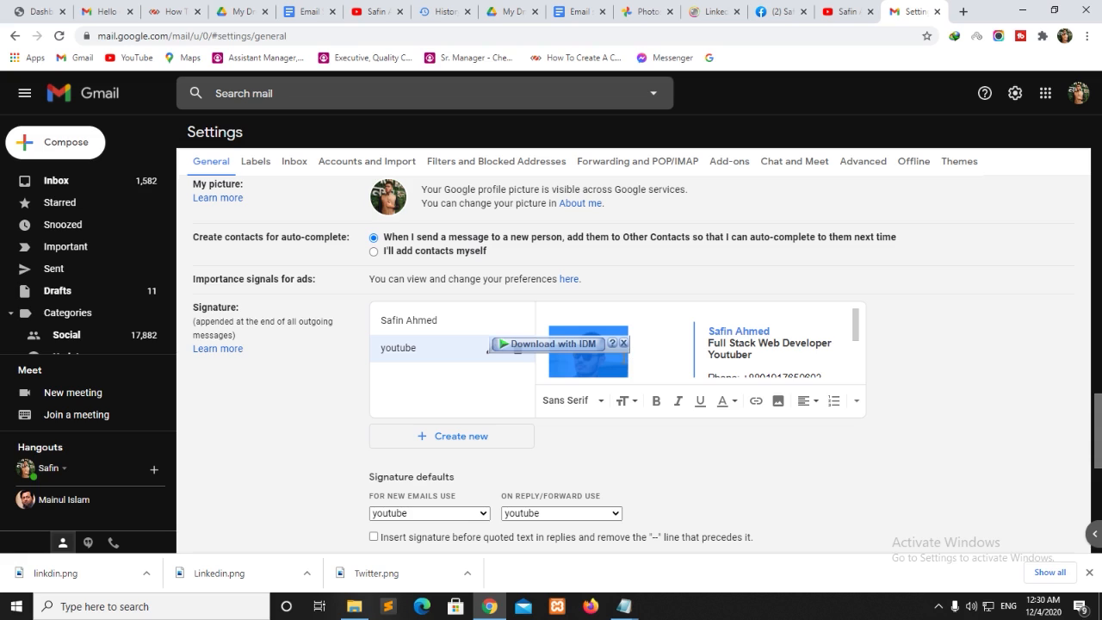
key("ctrl+a")
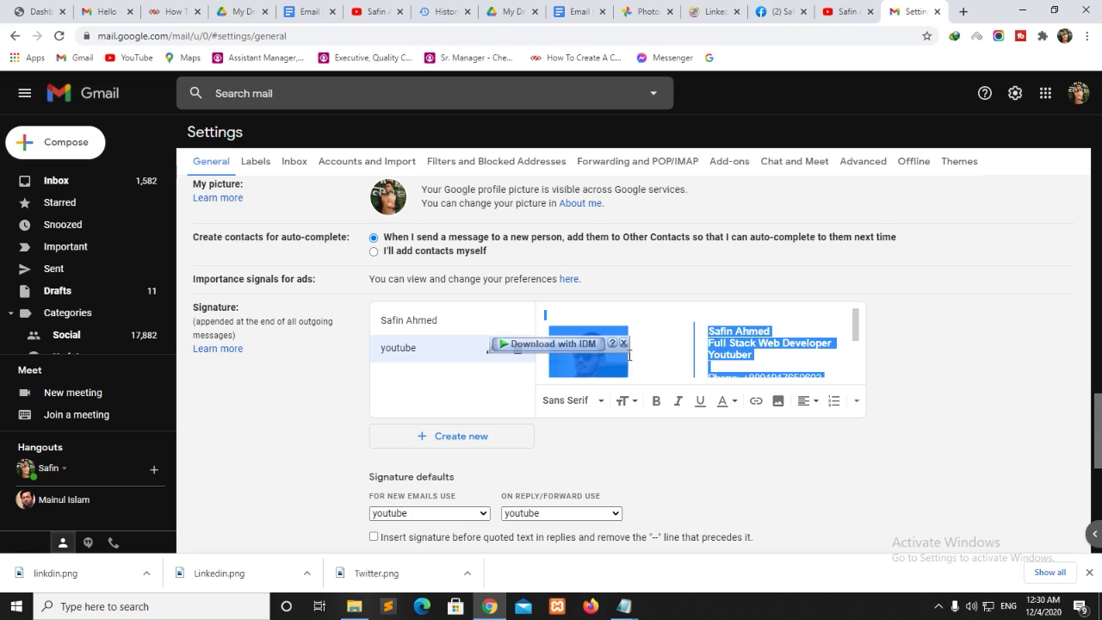
key("Delete")
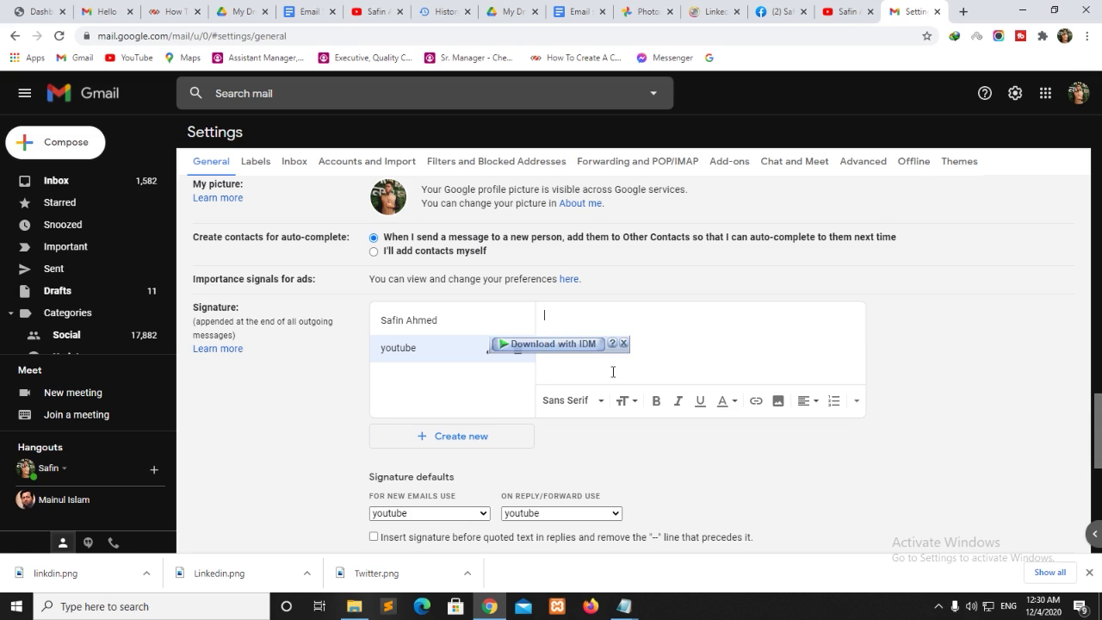
left_click(624, 344)
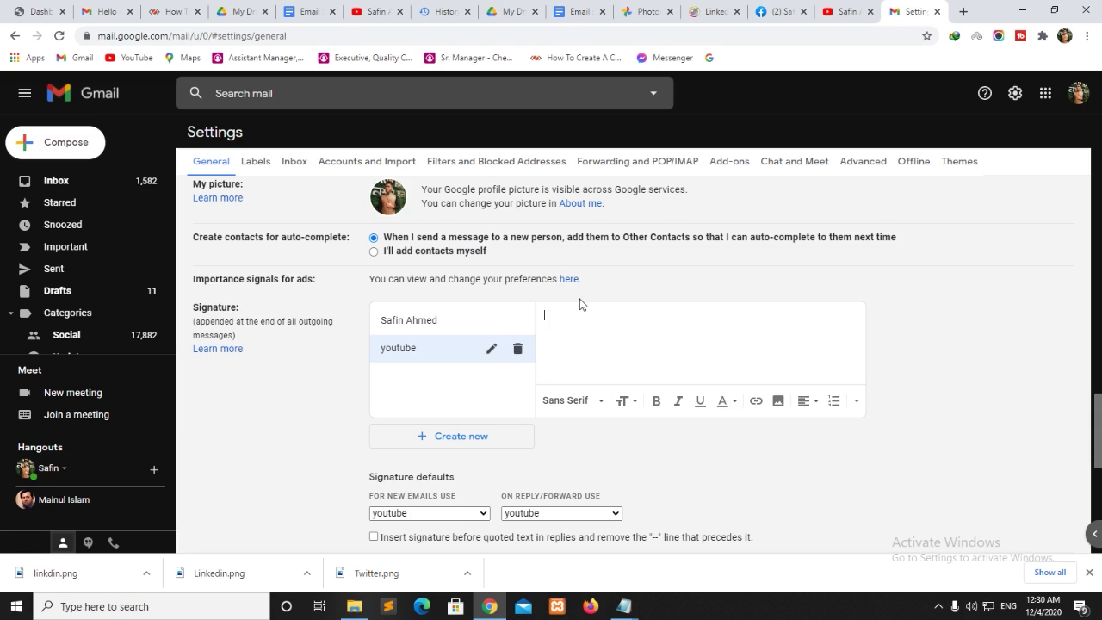
Paste the copied signature table from the Google Docs document into the empty youtube signature in Gmail and check its content
left_click(577, 11)
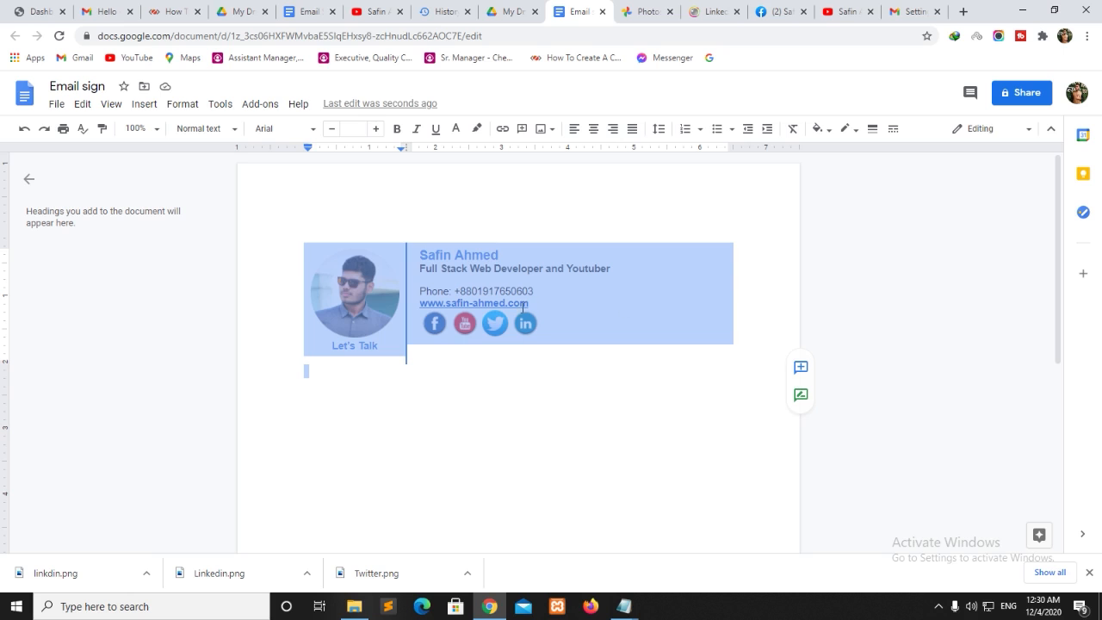
left_click(911, 11)
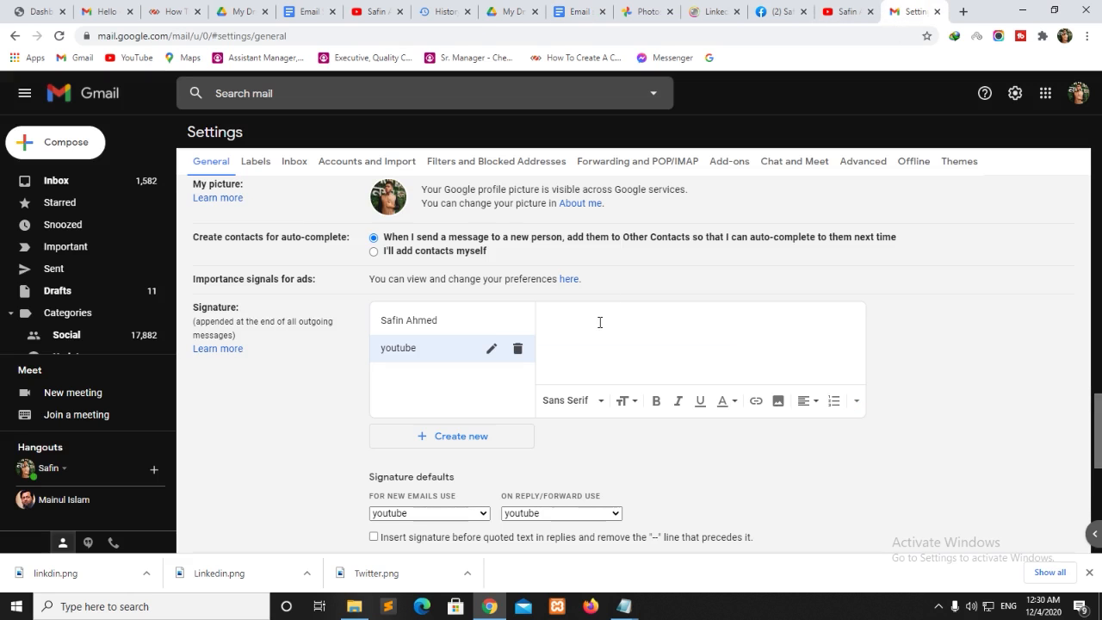
right_click(558, 322)
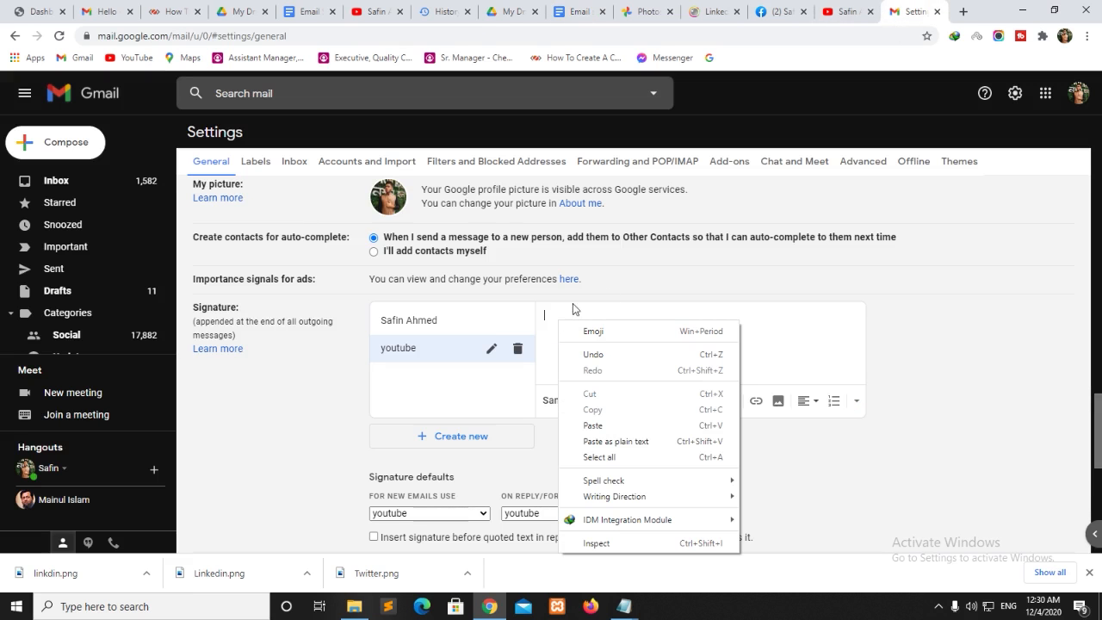
left_click(596, 427)
scroll(689, 352, "up", 2)
scroll(689, 351, "down", 1)
scroll(697, 353, "up", 2)
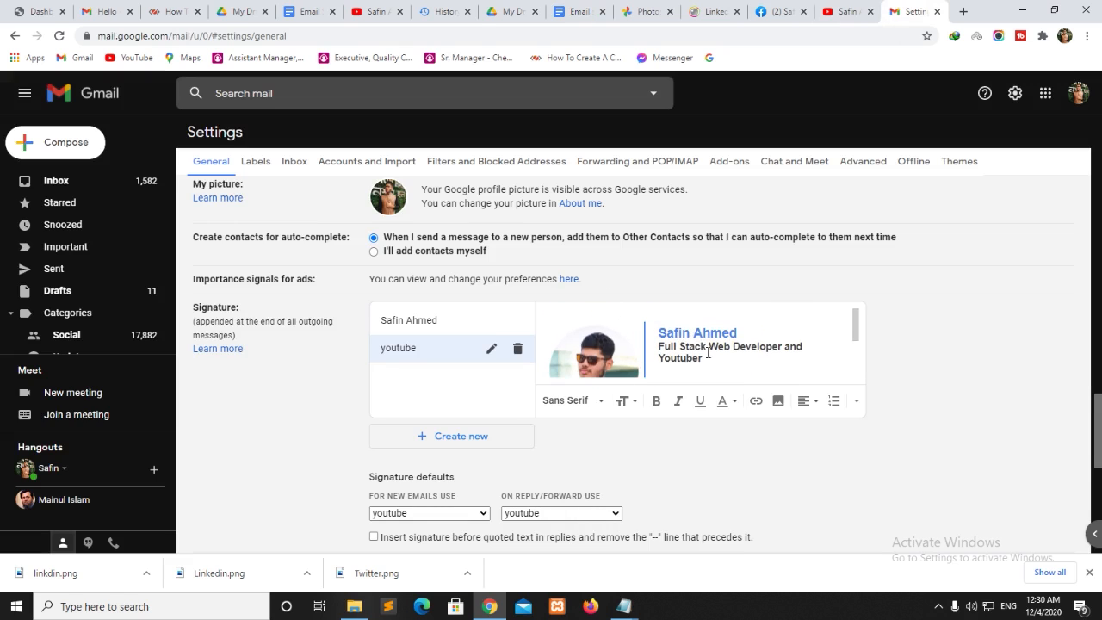
scroll(707, 345, "down", 2)
scroll(673, 368, "up", 2)
scroll(733, 353, "down", 1)
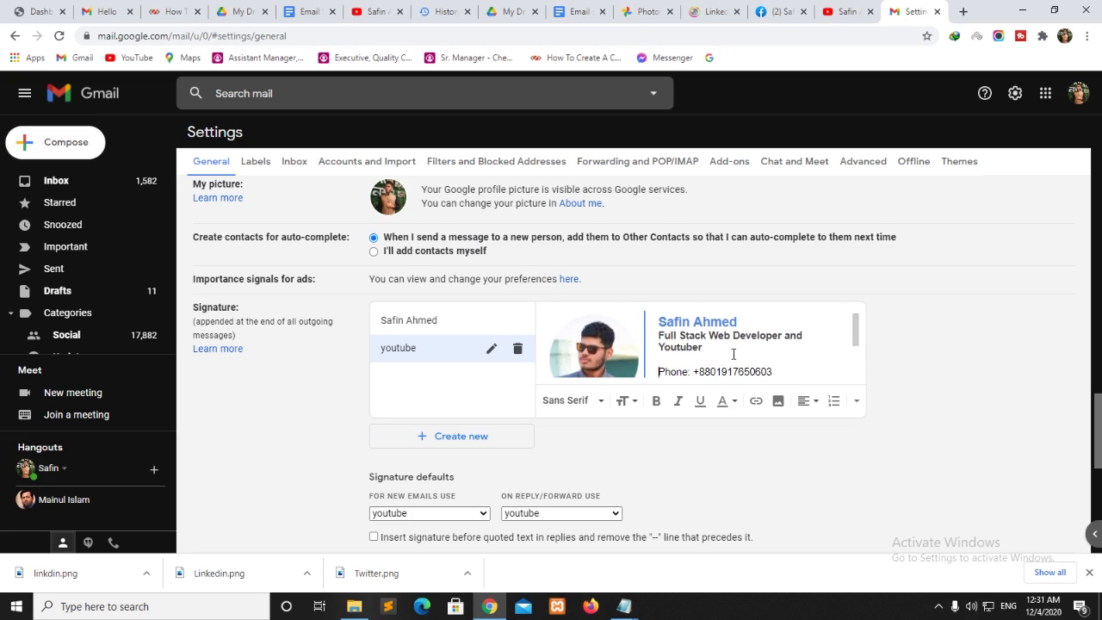
Remove and re-enter the line break by the phone line in the pasted signature, checking the layout down to the social icons
key("Down")
key("Down")
key("Up")
key("Up")
key("Up")
key("Up")
key("Down")
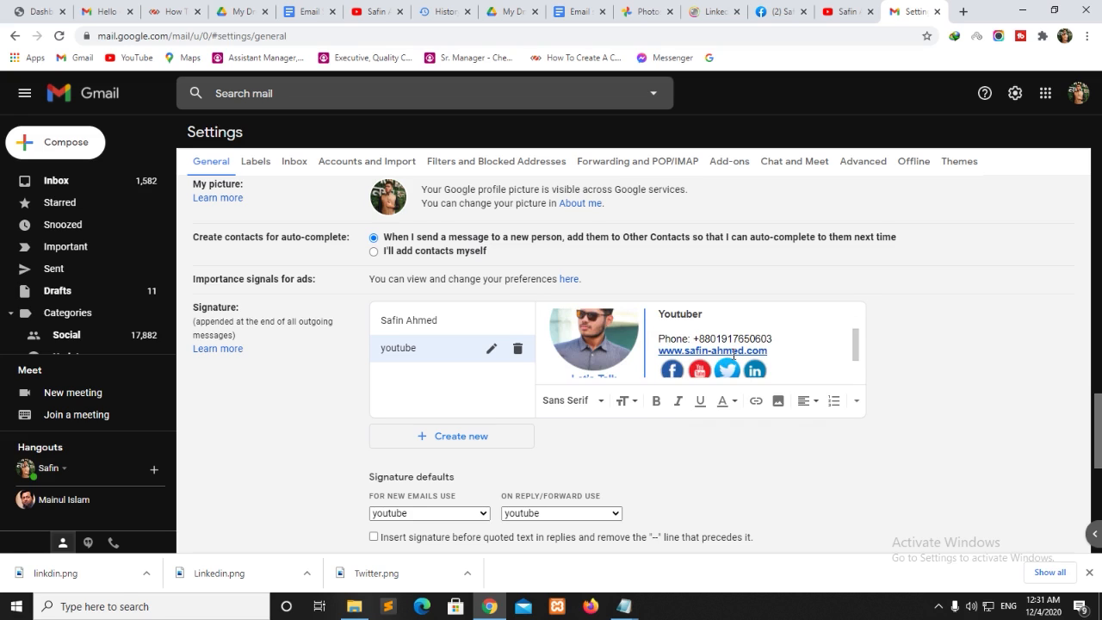
key("BackSpace")
key("Return")
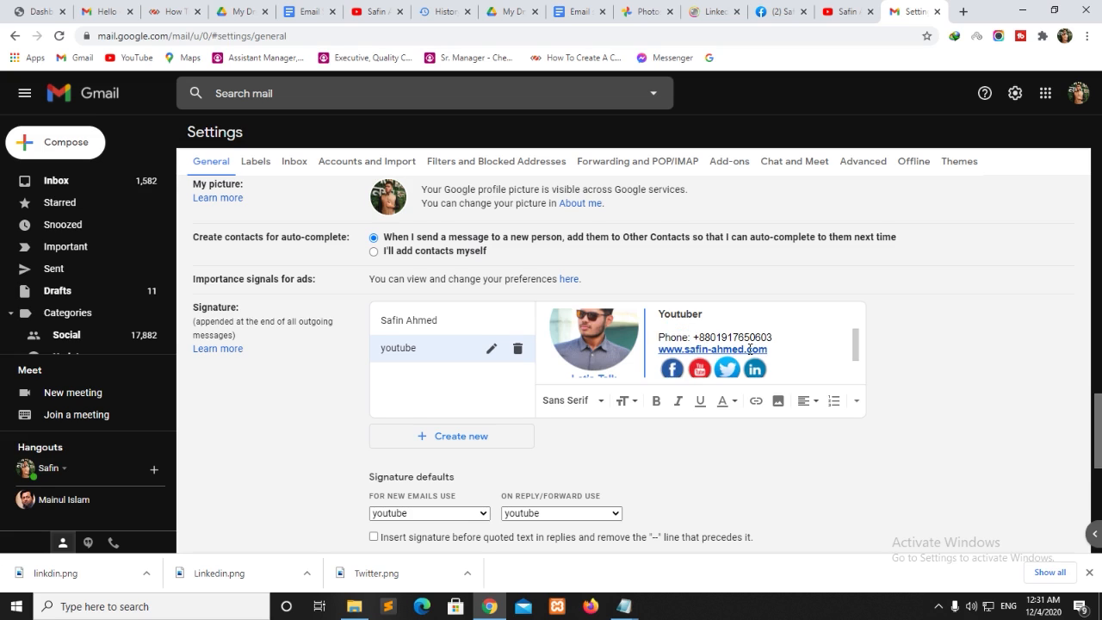
scroll(750, 327, "up", 1)
scroll(748, 326, "down", 1)
scroll(736, 329, "up", 1)
scroll(680, 348, "down", 1)
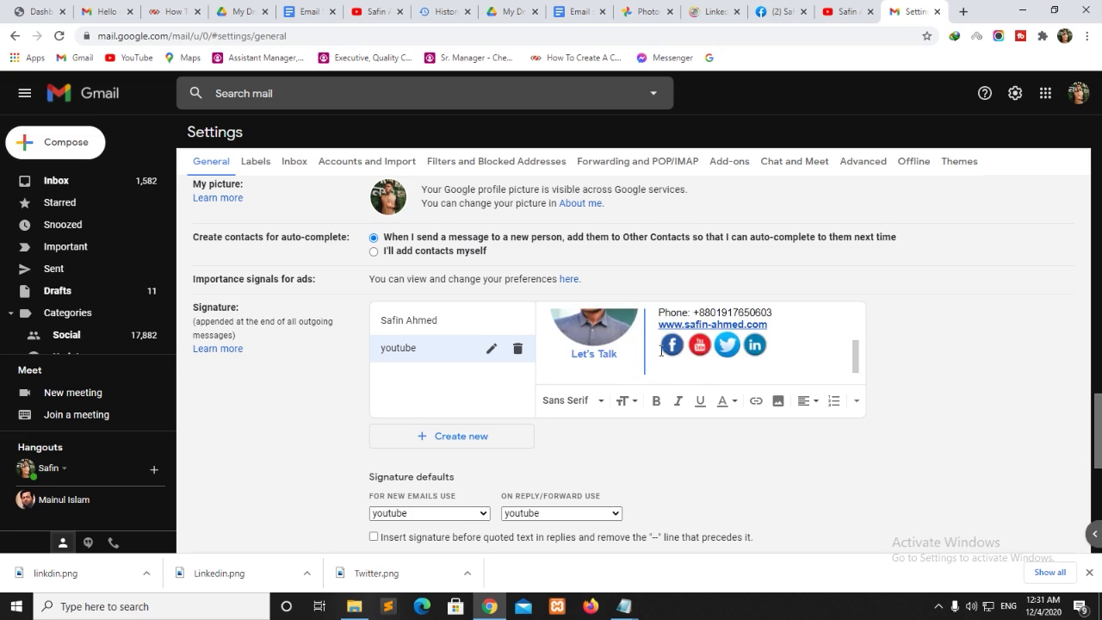
In the signature defaults, choose youtube as the signature for new emails
scroll(662, 414, "down", 2)
mouse_move(363, 340)
left_mouse_down()
mouse_move(439, 338)
mouse_move(405, 389)
mouse_move(383, 370)
mouse_move(488, 355)
left_mouse_up()
left_click(488, 355)
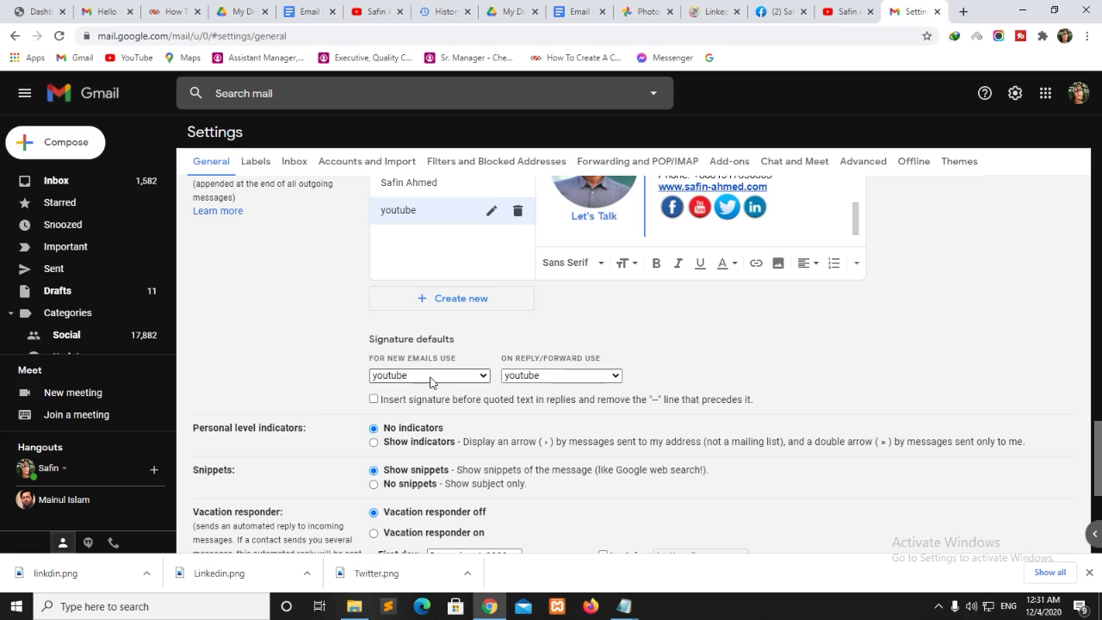
scroll(444, 381, "up", 3)
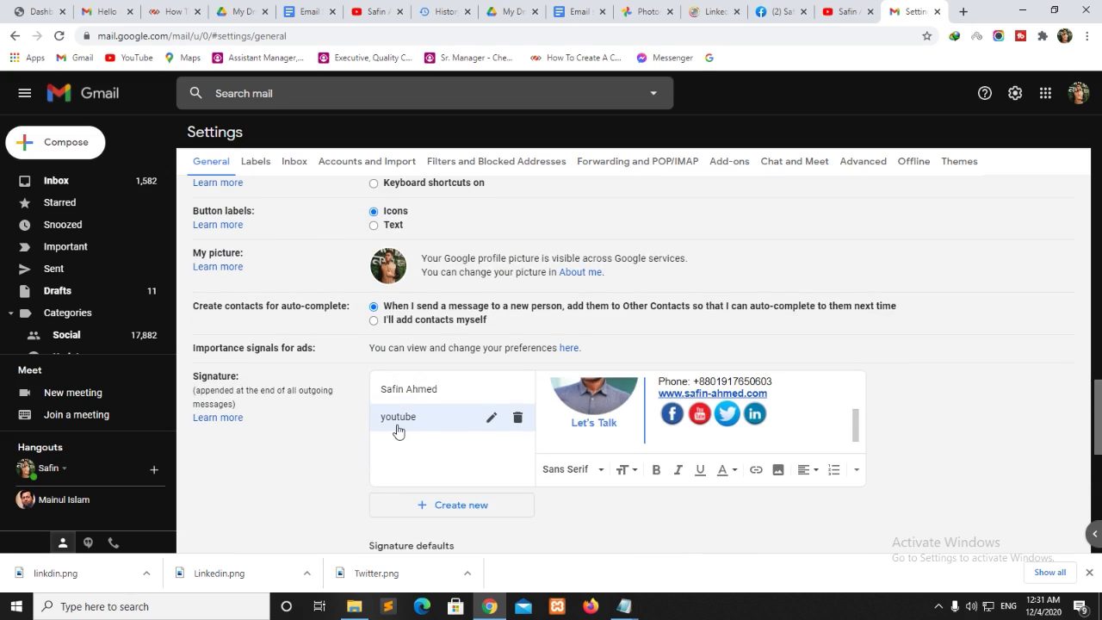
scroll(396, 427, "down", 3)
scroll(397, 428, "down", 1)
left_click(435, 376)
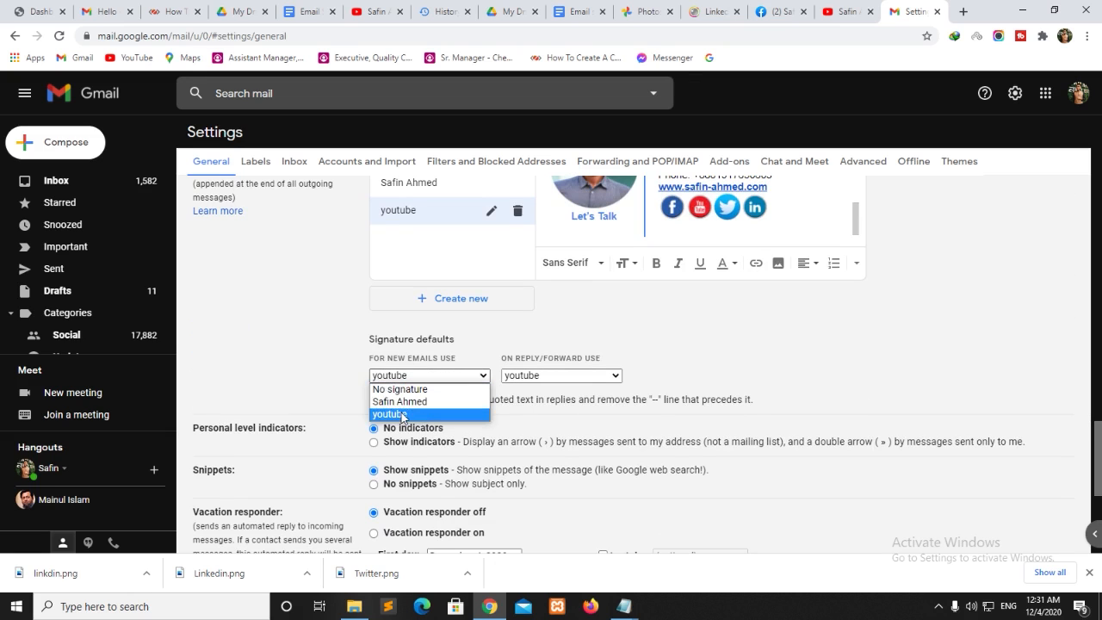
left_click(405, 415)
scroll(411, 281, "up", 1)
scroll(412, 283, "up", 1)
scroll(474, 391, "down", 2)
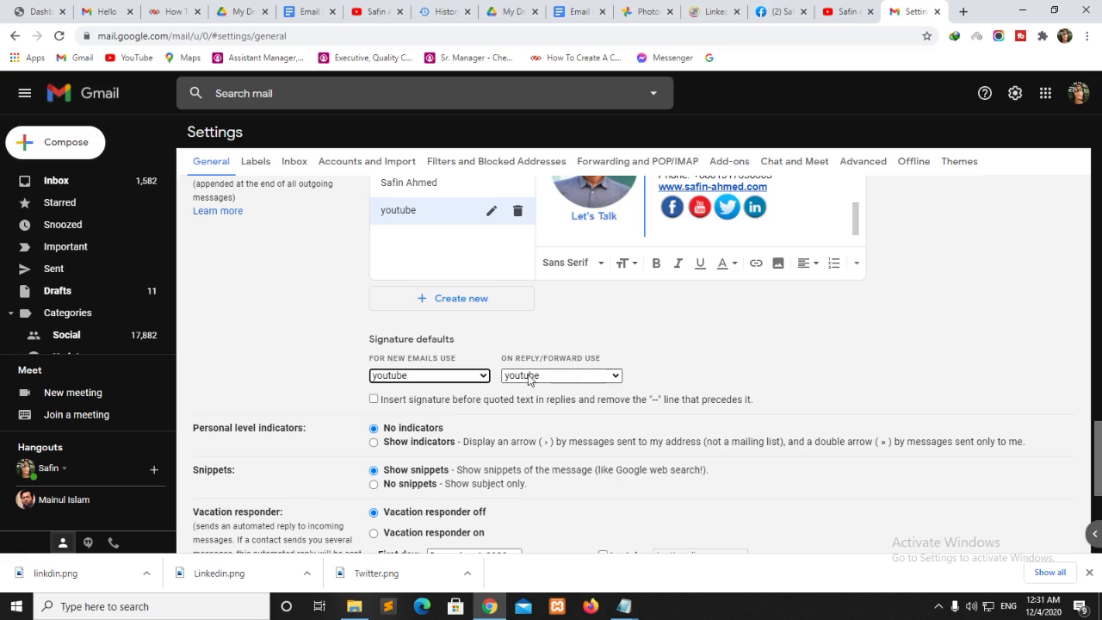
Choose youtube as the signature for replies and forwards, and save the settings changes
left_click(548, 377)
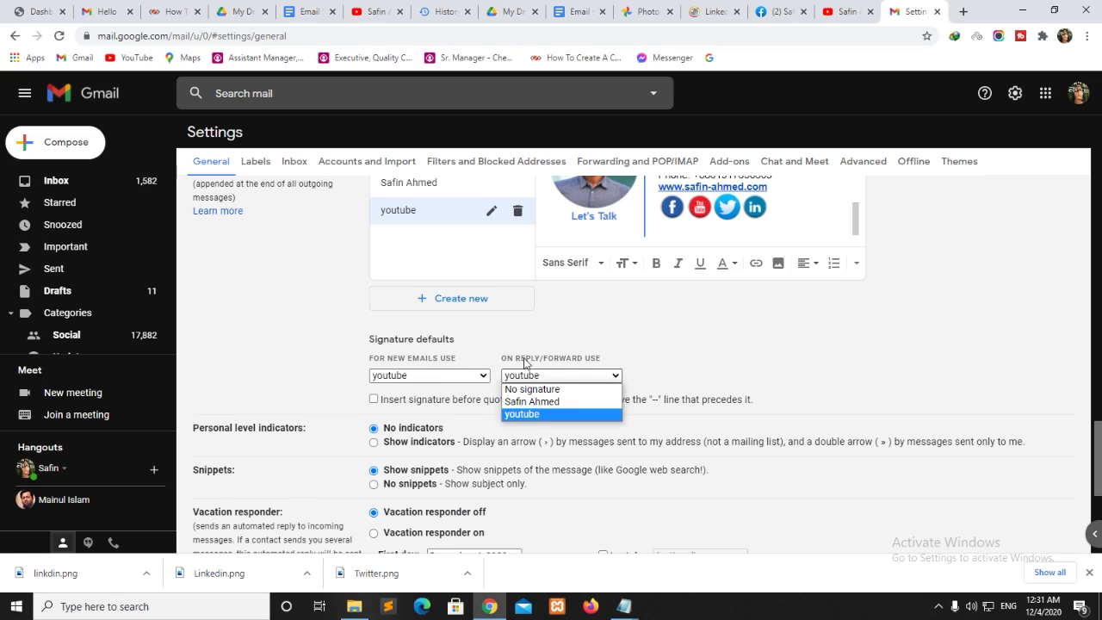
left_click(548, 362)
left_click(572, 379)
left_click(524, 415)
scroll(518, 456, "down", 2)
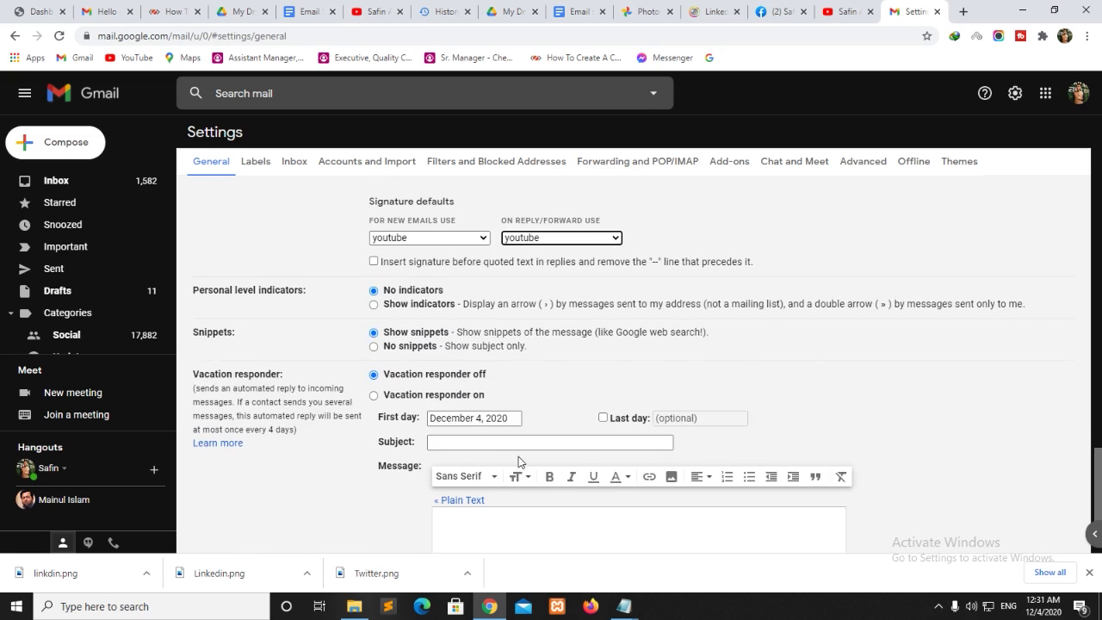
scroll(518, 456, "down", 2)
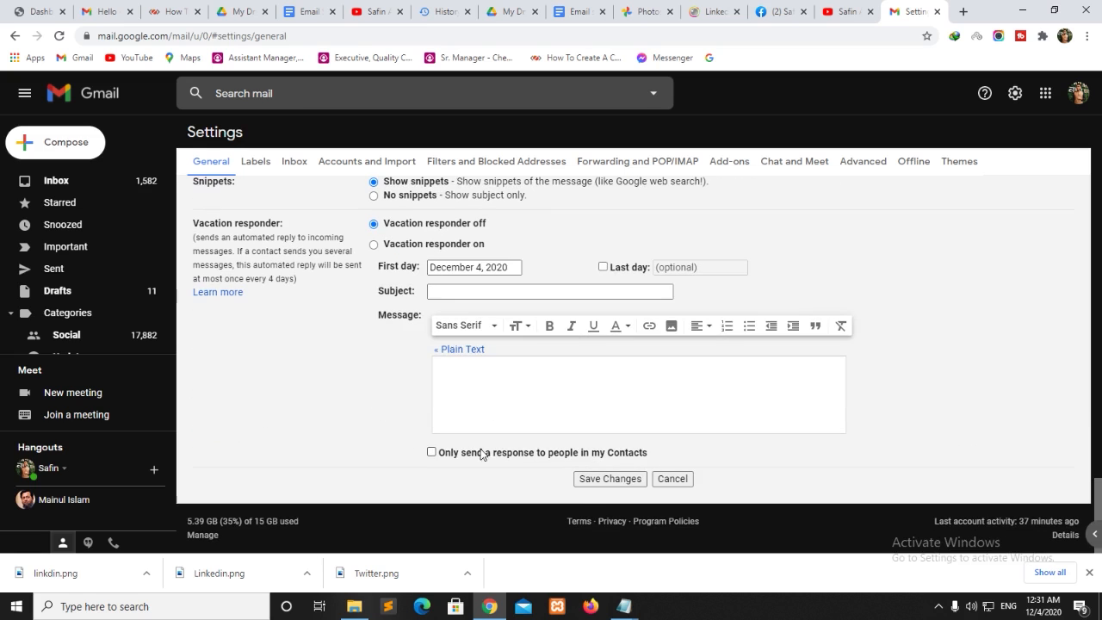
left_click(587, 479)
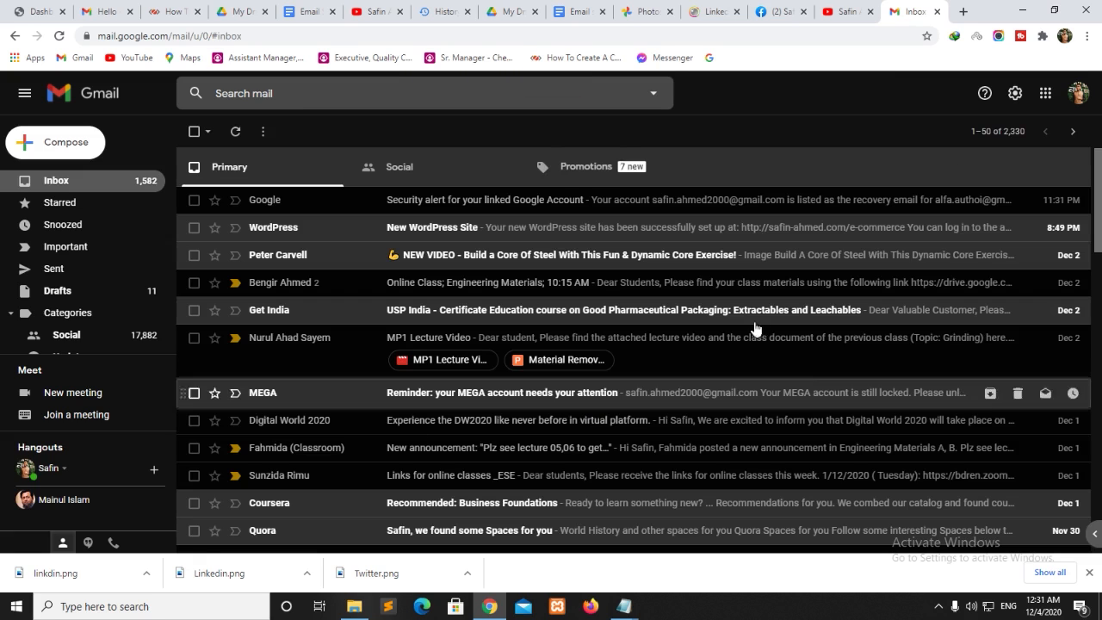
Compose a new message to check the inserted signature, and put the cursor in the subject field
left_click(43, 144)
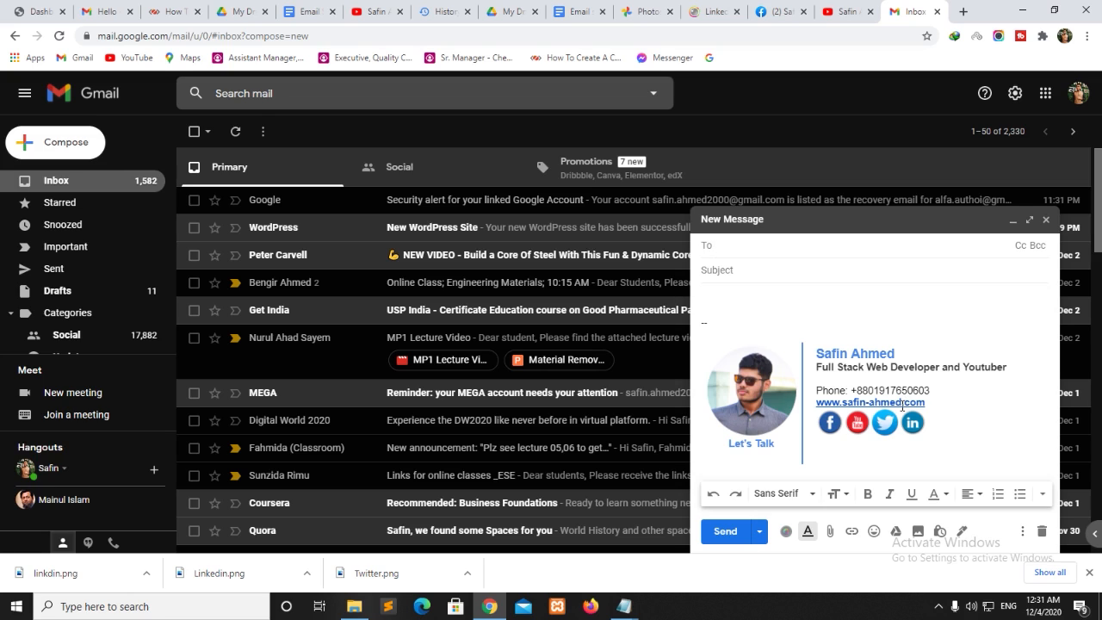
left_click(798, 270)
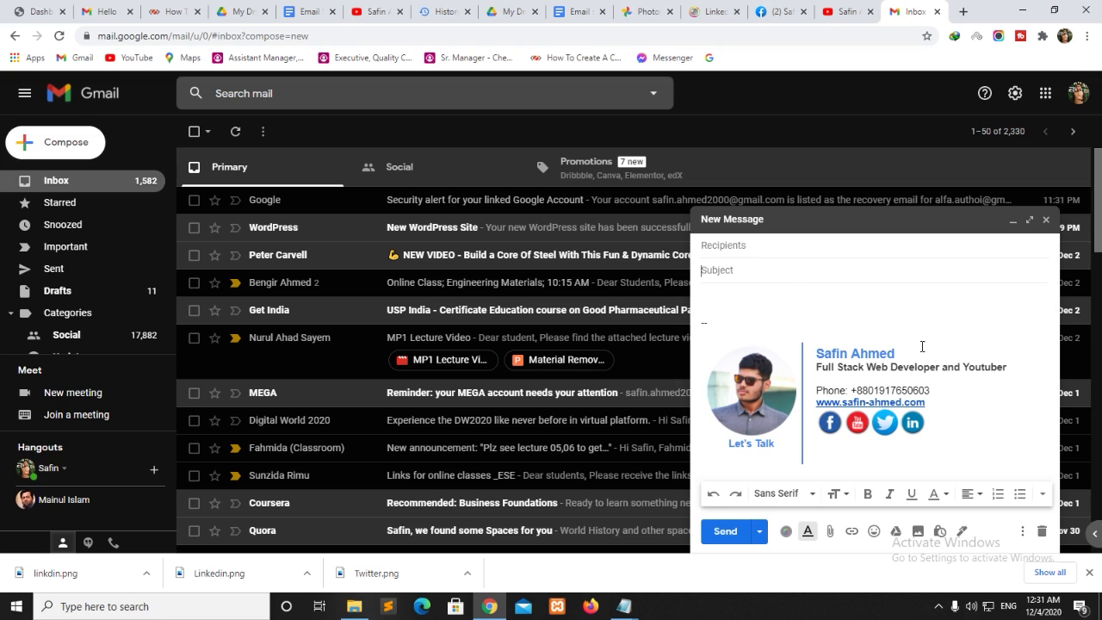